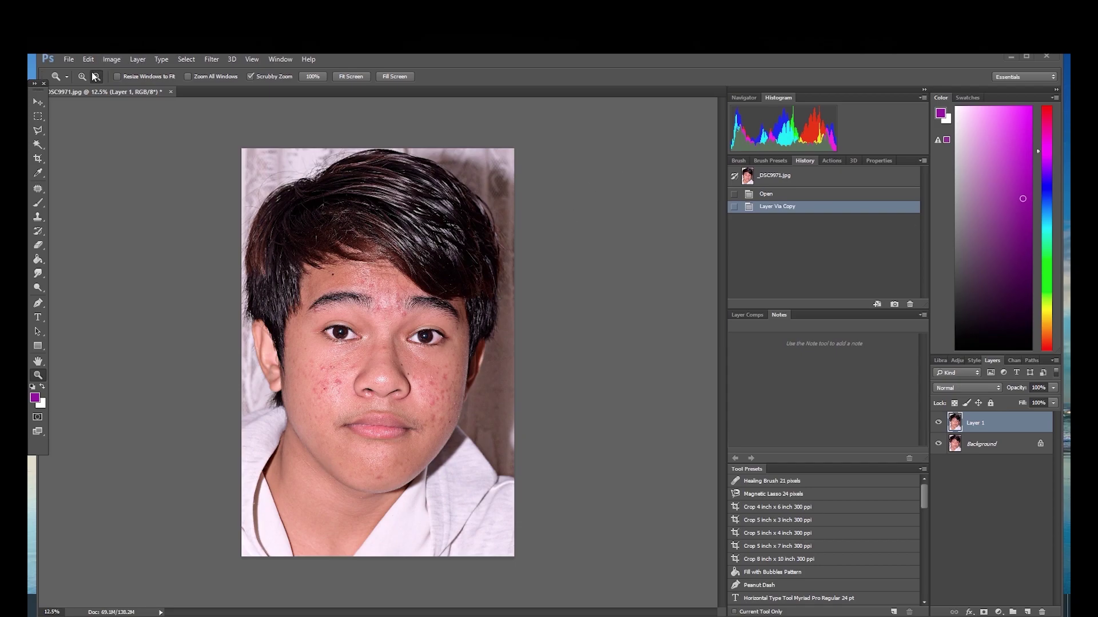
# - Patch the red pimple on the outer cheek at 100% zoom, using clean skin sampled beside it
pyautogui.press('space')
pyautogui.keyDown('alt'); pyautogui.click(337, 393); pyautogui.keyUp('alt')
pyautogui.click(82, 77)
pyautogui.click(352, 380)
pyautogui.click(333, 393)
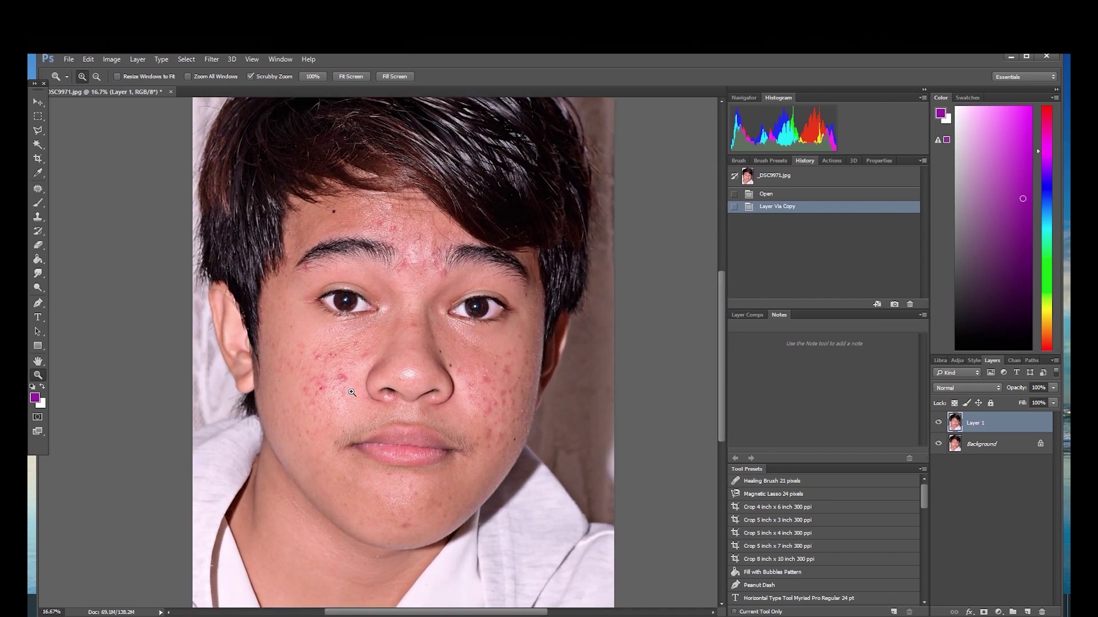
pyautogui.click(351, 393)
pyautogui.click(350, 400)
pyautogui.click(350, 409)
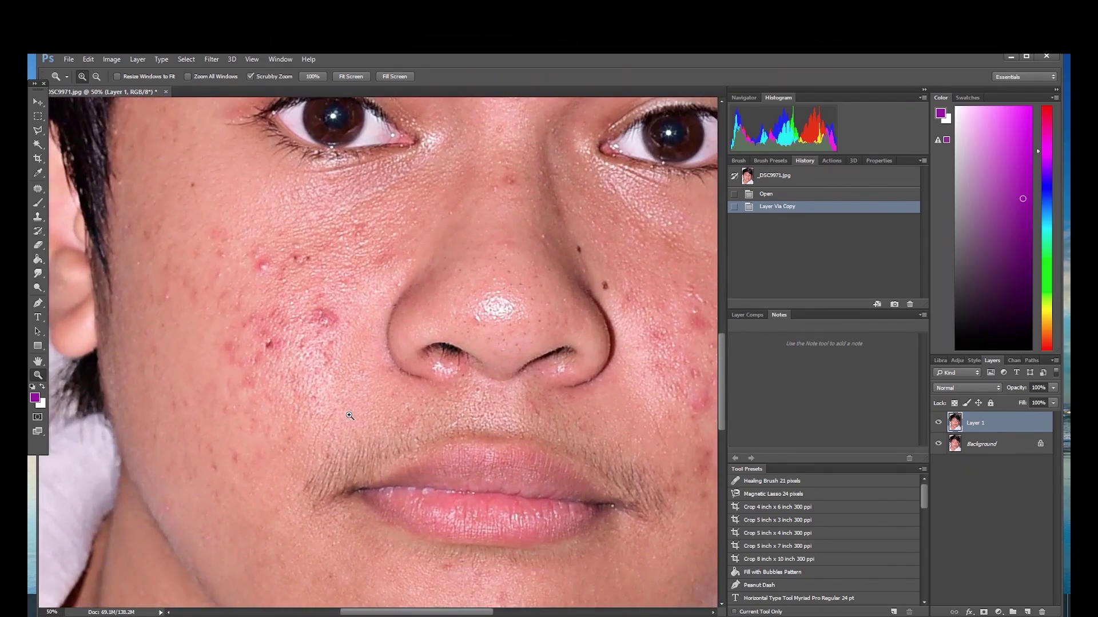
pyautogui.click(334, 316)
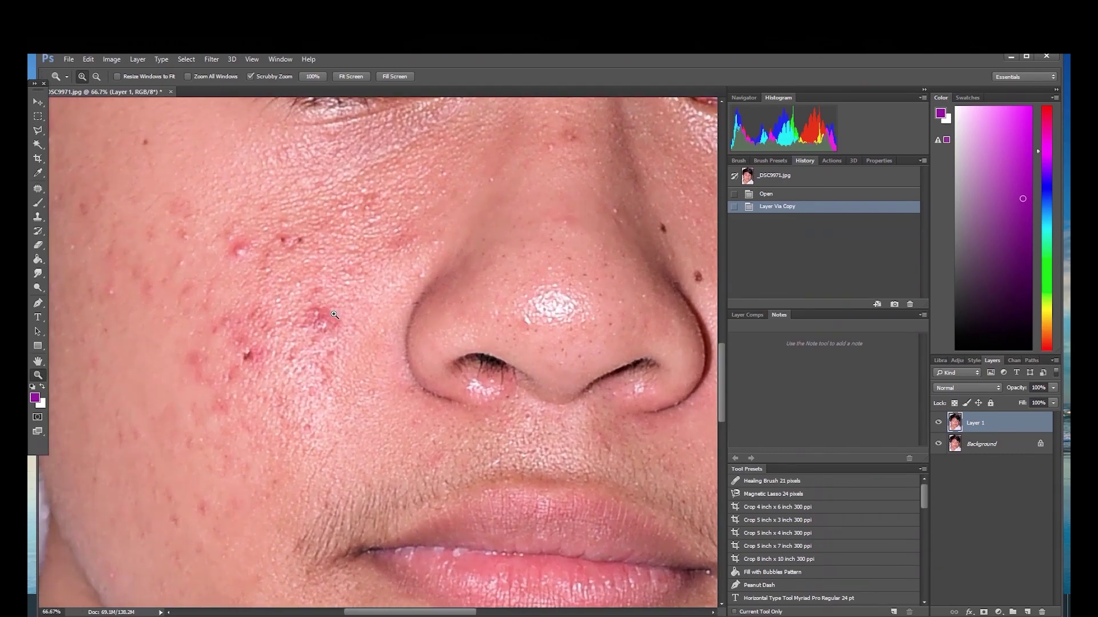
pyautogui.click(334, 315)
pyautogui.click(41, 190)
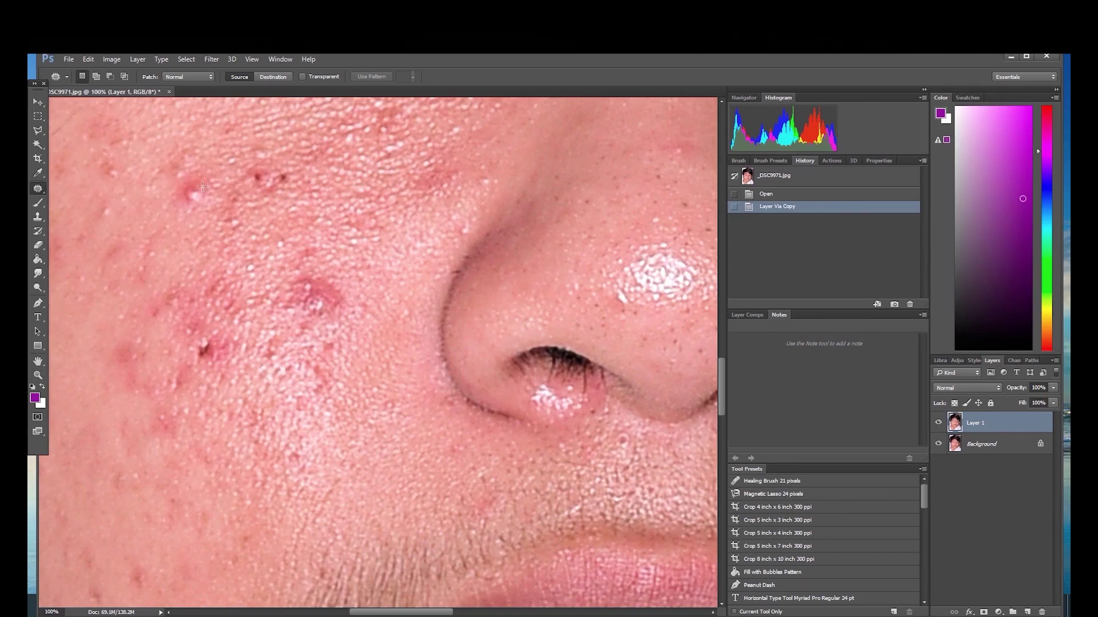
pyautogui.moveTo(186, 180)
pyautogui.mouseDown()
pyautogui.moveTo(179, 211)
pyautogui.moveTo(195, 217)
pyautogui.moveTo(208, 181)
pyautogui.moveTo(149, 187)
pyautogui.mouseUp()
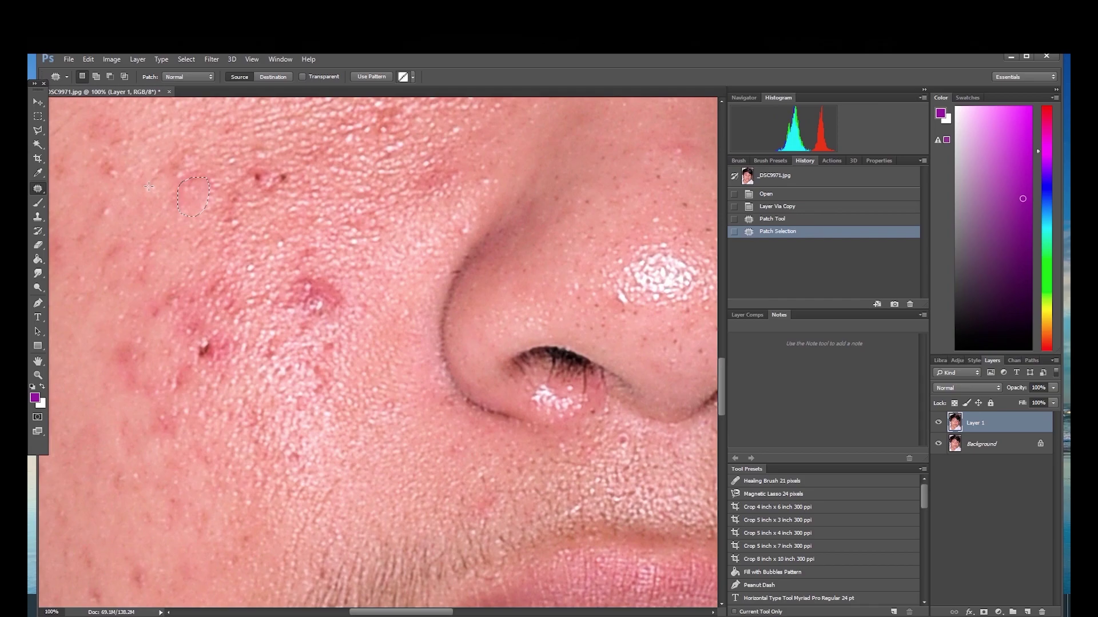
pyautogui.hotkey('ctrl', 'd')
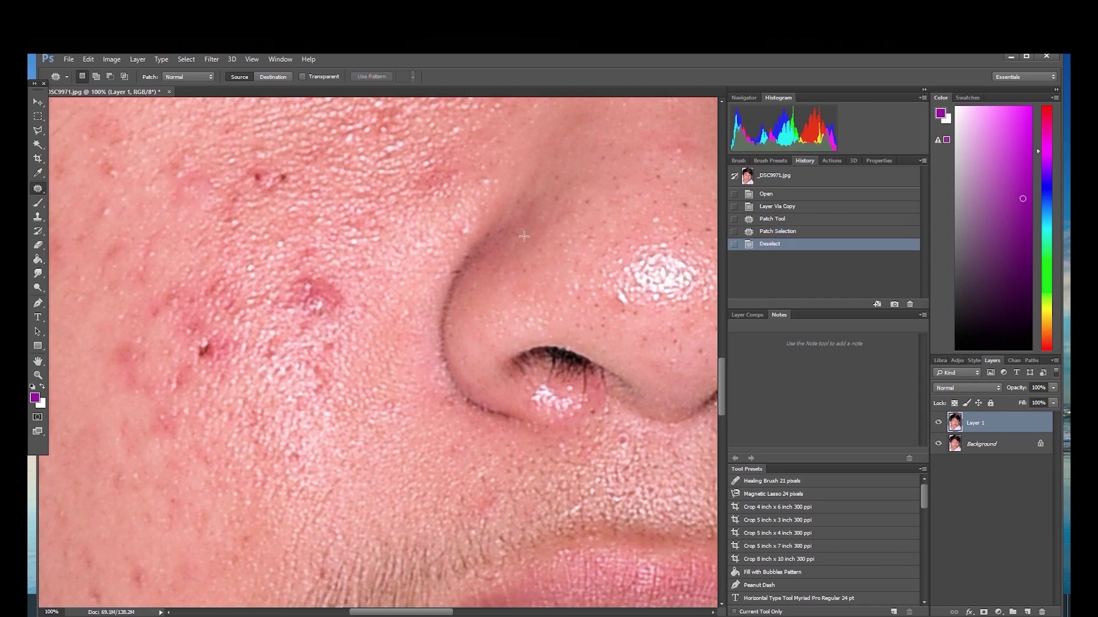
# - Patch the large red blemish on the cheek beside the nose with nearby skin
pyautogui.moveTo(299, 273)
pyautogui.mouseDown()
pyautogui.moveTo(293, 322)
pyautogui.moveTo(334, 333)
pyautogui.moveTo(339, 289)
pyautogui.moveTo(317, 275)
pyautogui.moveTo(295, 307)
pyautogui.moveTo(334, 318)
pyautogui.moveTo(329, 300)
pyautogui.moveTo(351, 275)
pyautogui.mouseUp()
pyautogui.hotkey('ctrl', 'd')
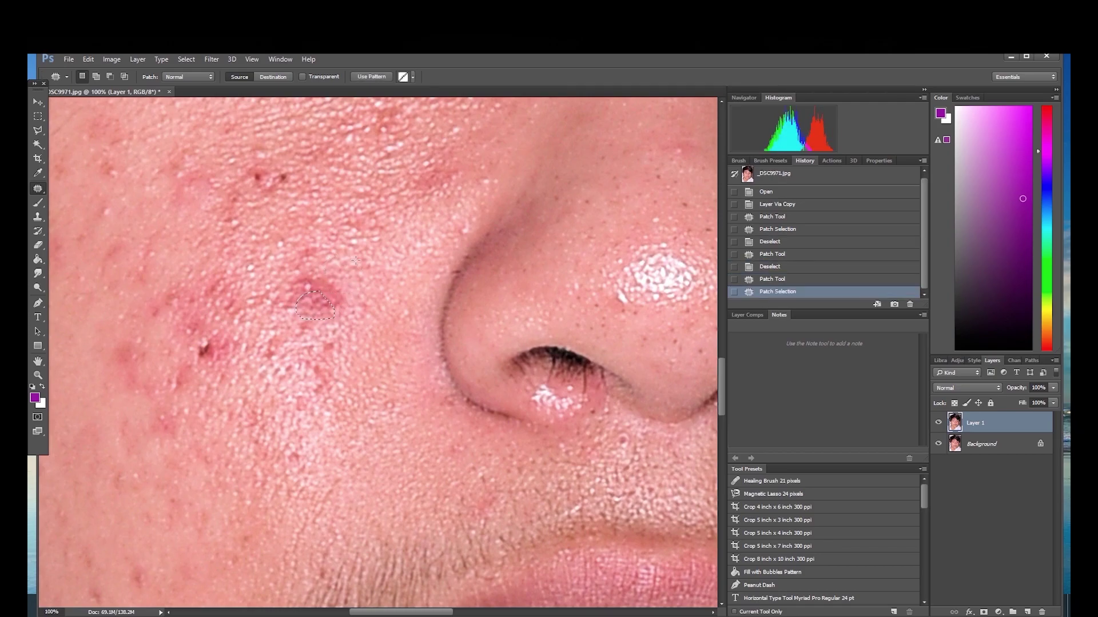
pyautogui.hotkey('ctrl', 'd')
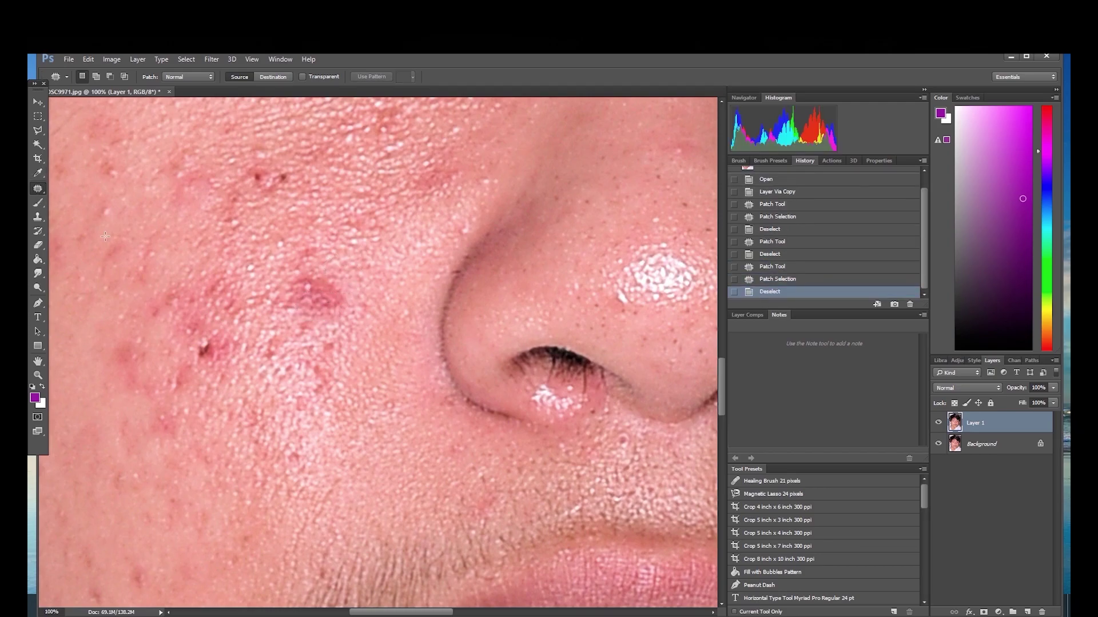
# - Heal a small blemish on the outer cheek with the Spot Healing Brush
pyautogui.click(44, 192)
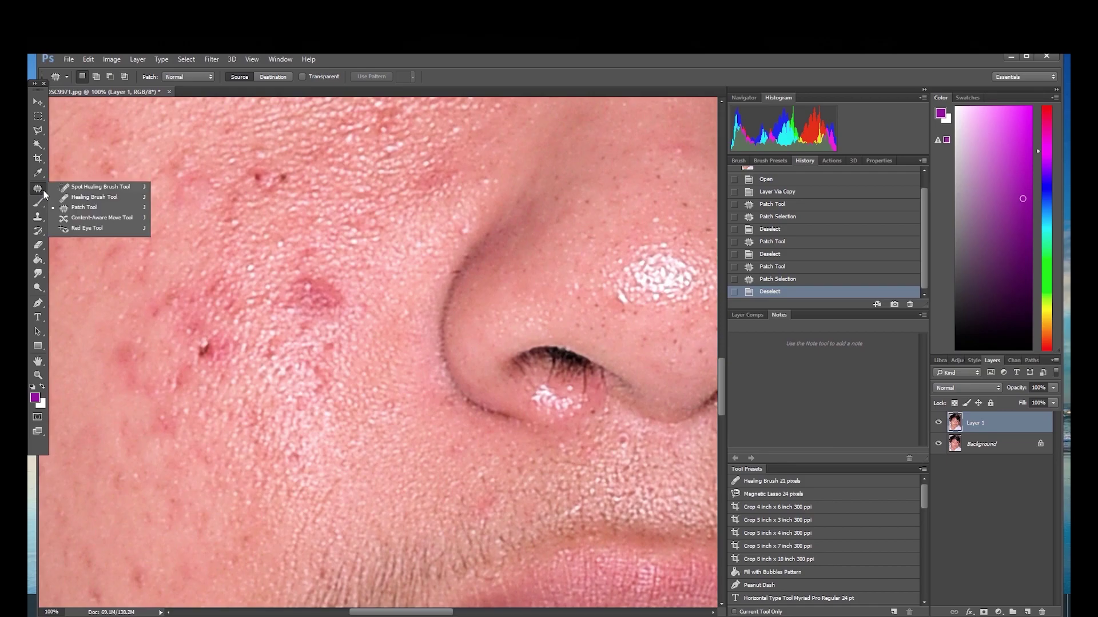
pyautogui.click(95, 188)
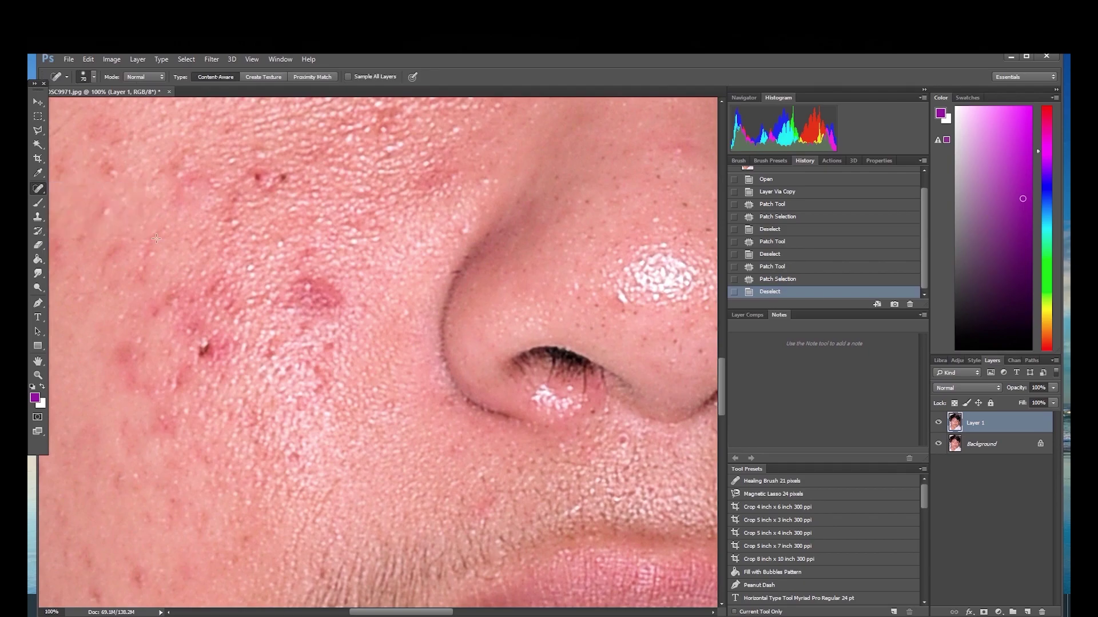
pyautogui.click(108, 215)
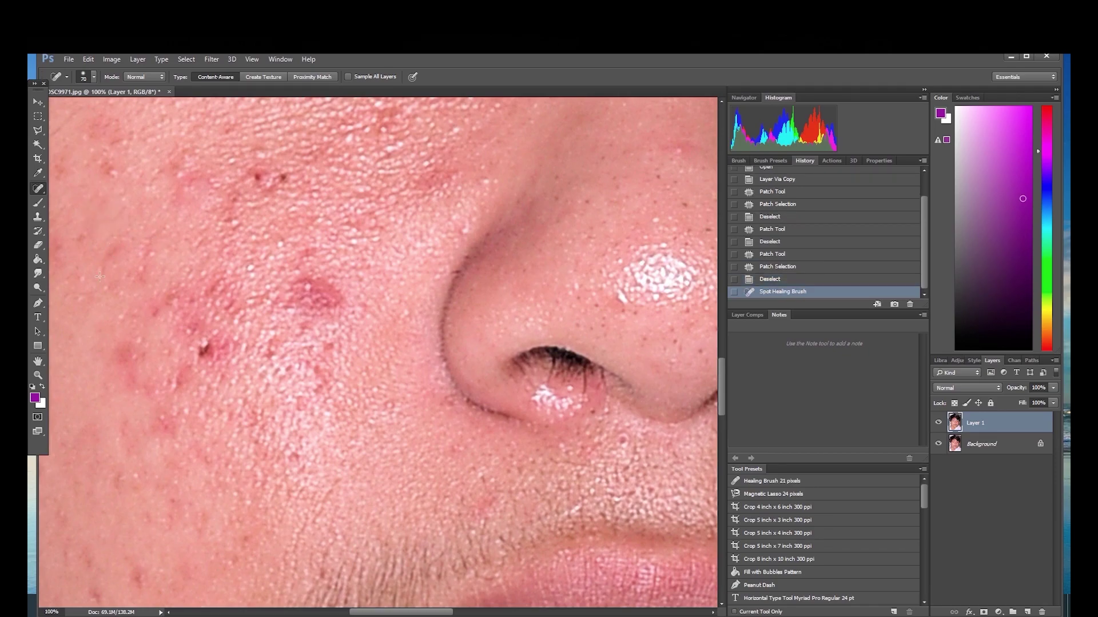
# - Reduce the Spot Healing Brush size to 25 px and heal two more small spots on the outer cheek
pyautogui.click(96, 80)
pyautogui.moveTo(79, 108); pyautogui.dragTo(67, 108)
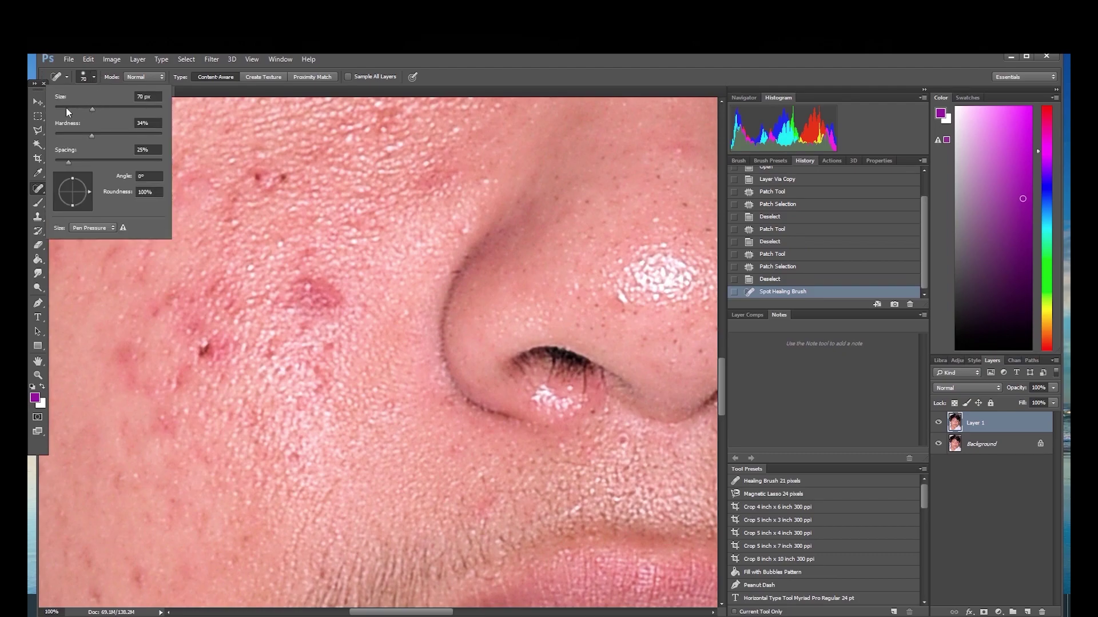
pyautogui.click(490, 84)
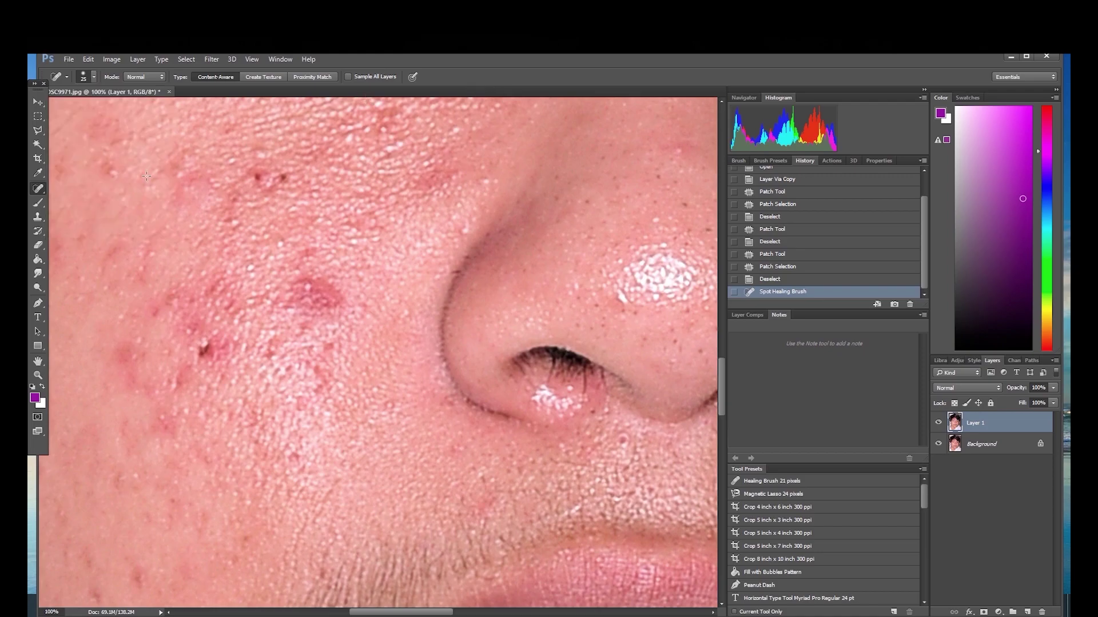
pyautogui.click(113, 172)
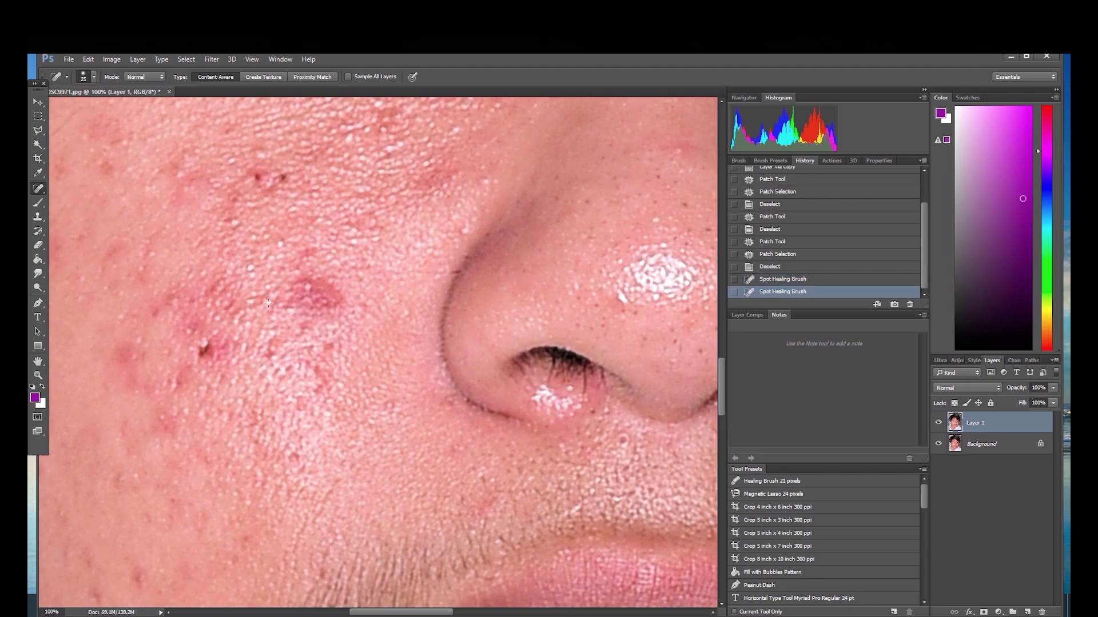
pyautogui.click(141, 343)
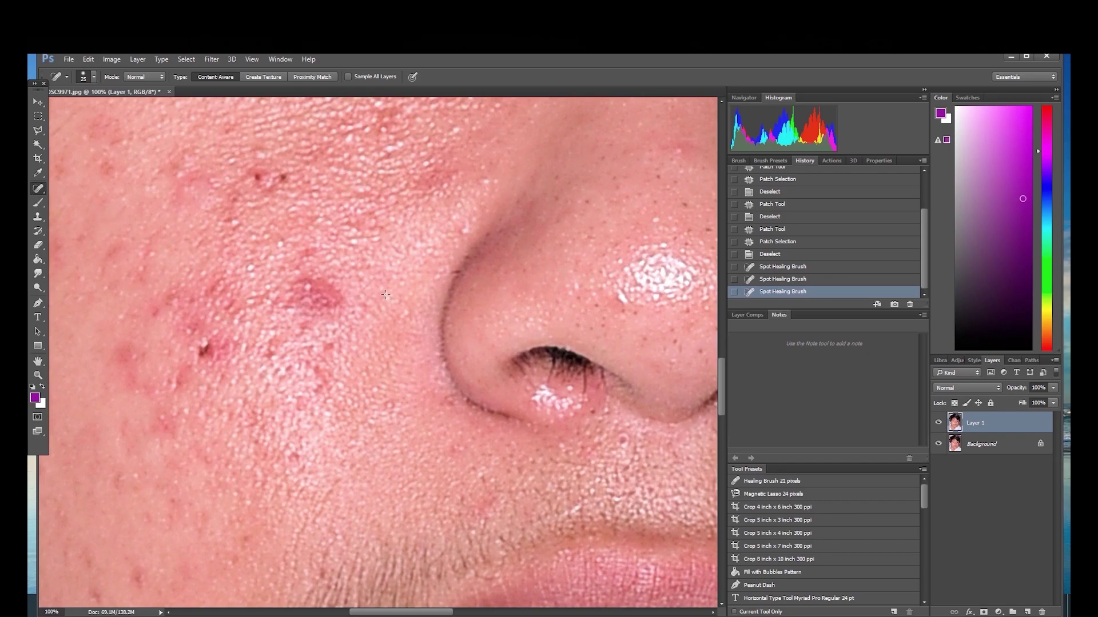
# - Heal the small dark spots between the cheek and the side of the nose
pyautogui.click(464, 230)
pyautogui.click(483, 181)
pyautogui.click(494, 180)
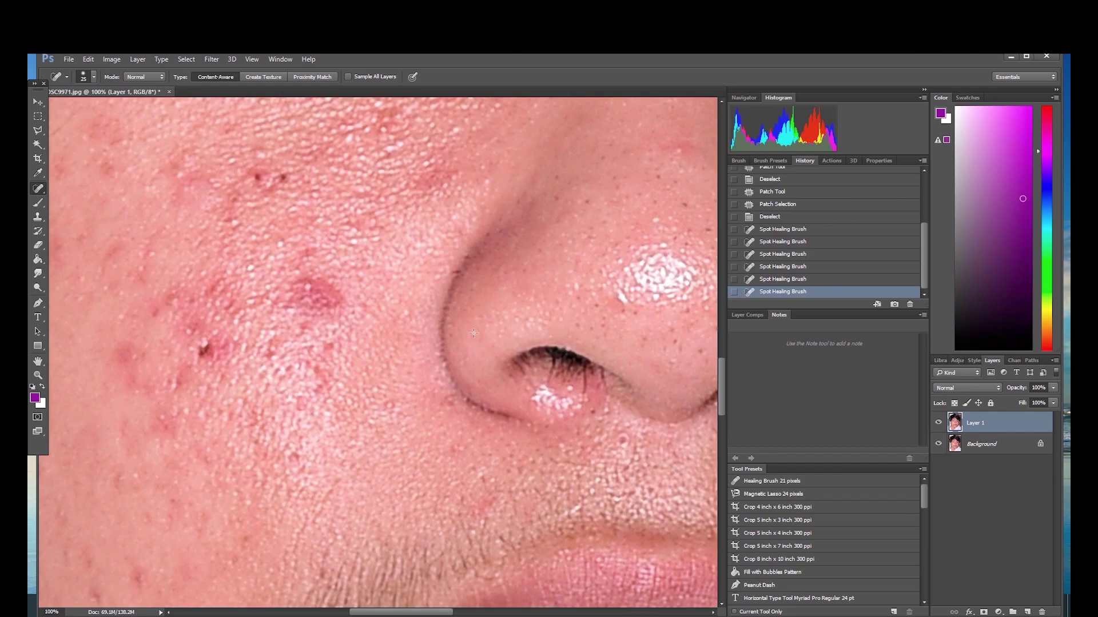
# - Enlarge the Spot Healing Brush to 45 px and heal spots on the cheek beside and below the nostril
pyautogui.press(']')
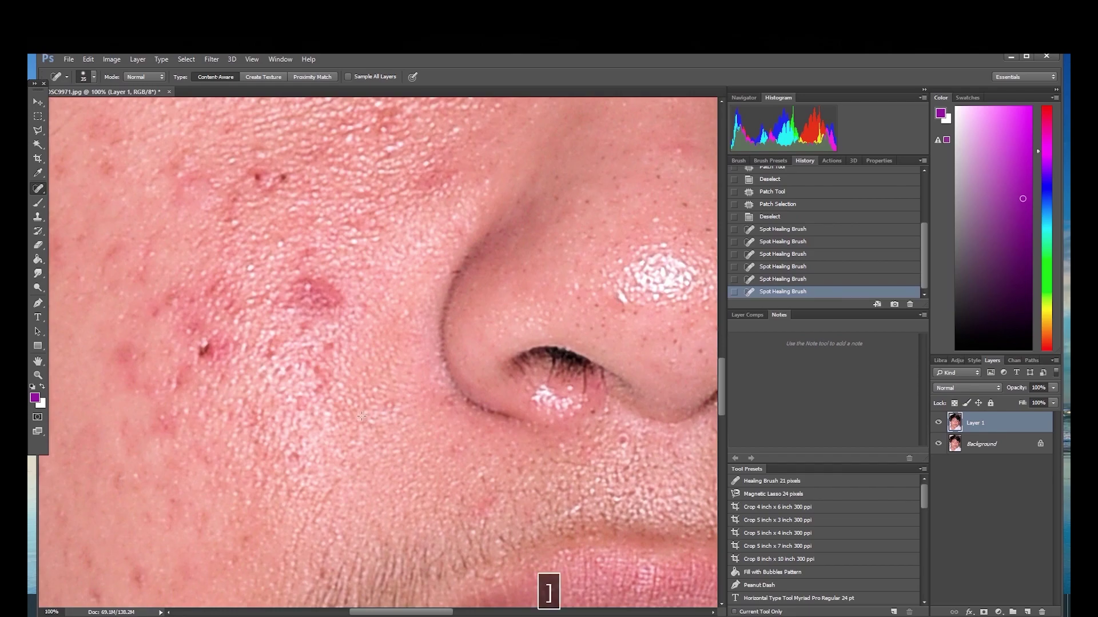
pyautogui.click(387, 405)
pyautogui.click(456, 448)
# - Heal spots along the nose bridge and one of the paired dark spots on the cheek with the Spot Healing Brush
pyautogui.scroll(1, 346, 251)
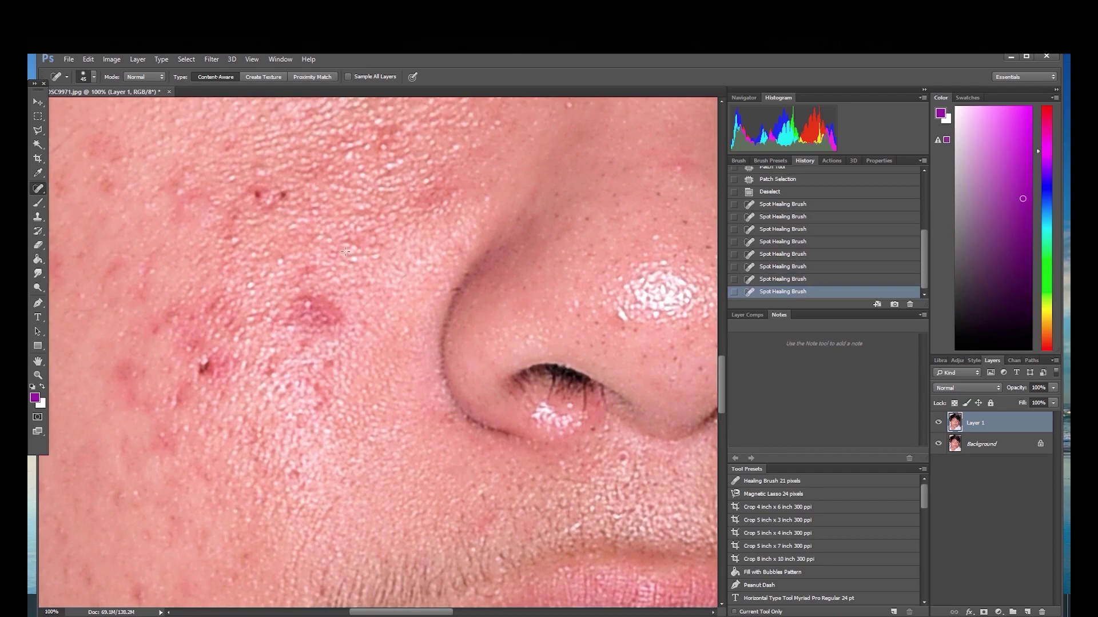
pyautogui.scroll(5, 346, 251)
pyautogui.click(565, 208)
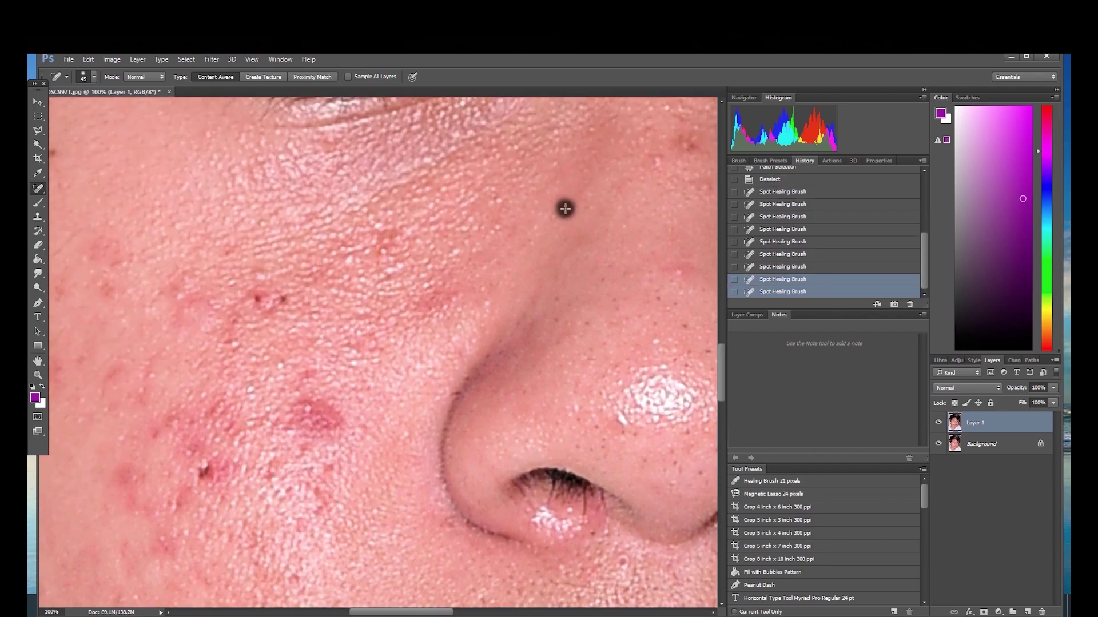
pyautogui.click(654, 158)
pyautogui.click(680, 268)
pyautogui.scroll(-1, 319, 331)
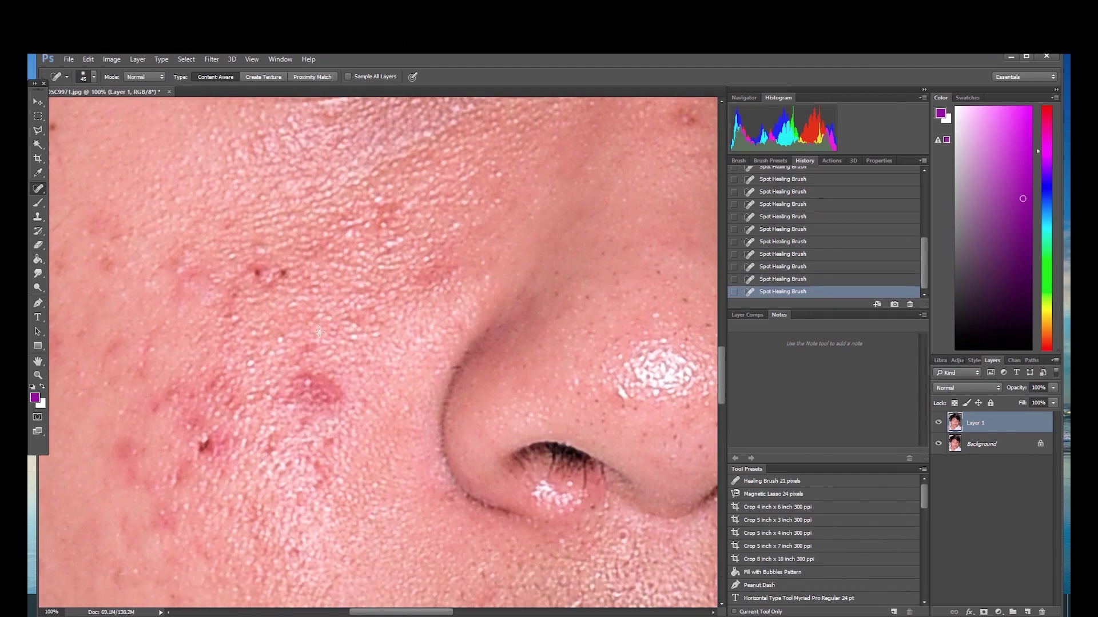
pyautogui.click(261, 271)
# - Patch the dark pimple on the lower cheek and the remaining dark spot above it with the Patch Tool
pyautogui.rightClick(43, 191)
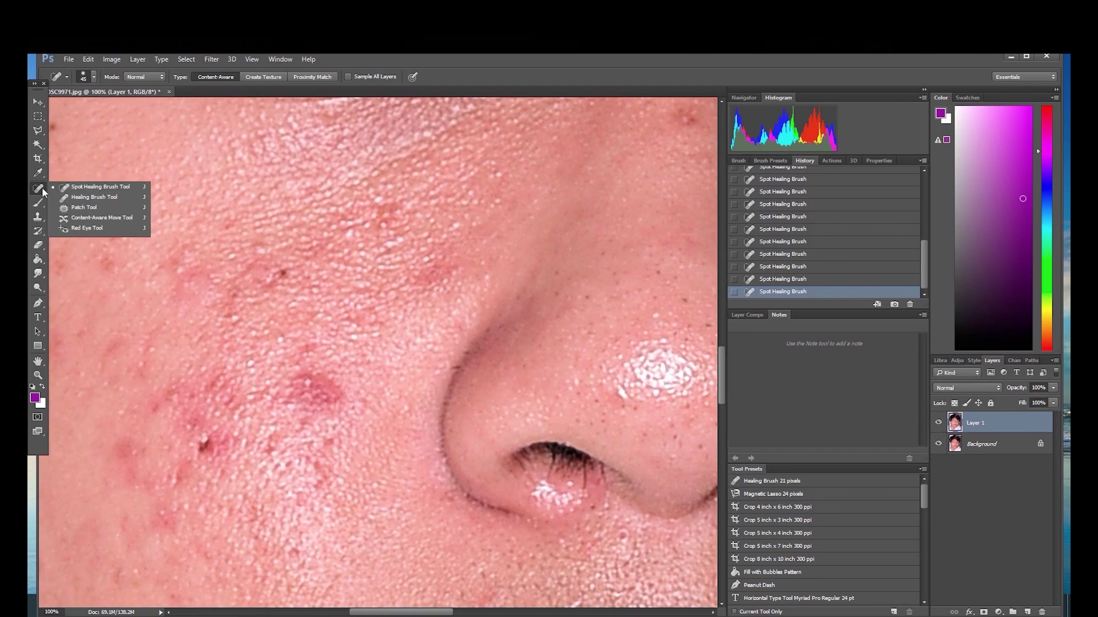
pyautogui.click(78, 210)
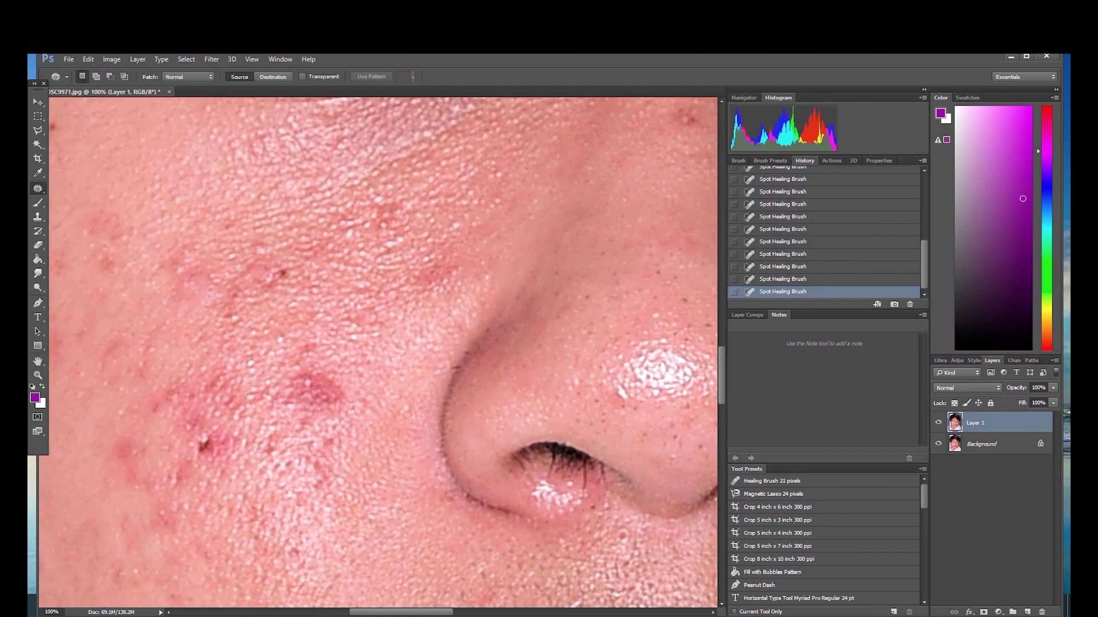
pyautogui.moveTo(207, 460)
pyautogui.mouseDown()
pyautogui.moveTo(220, 447)
pyautogui.moveTo(203, 436)
pyautogui.moveTo(179, 443)
pyautogui.mouseUp()
pyautogui.hotkey('ctrl', 'd')
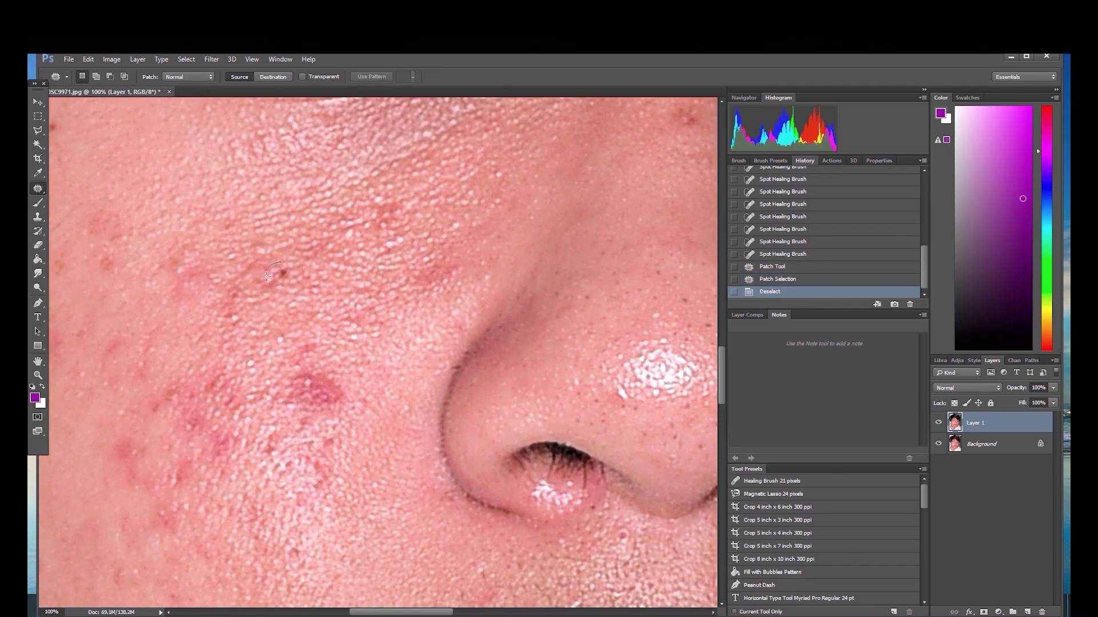
pyautogui.moveTo(289, 280); pyautogui.dragTo(284, 256)
pyautogui.hotkey('ctrl', 'd')
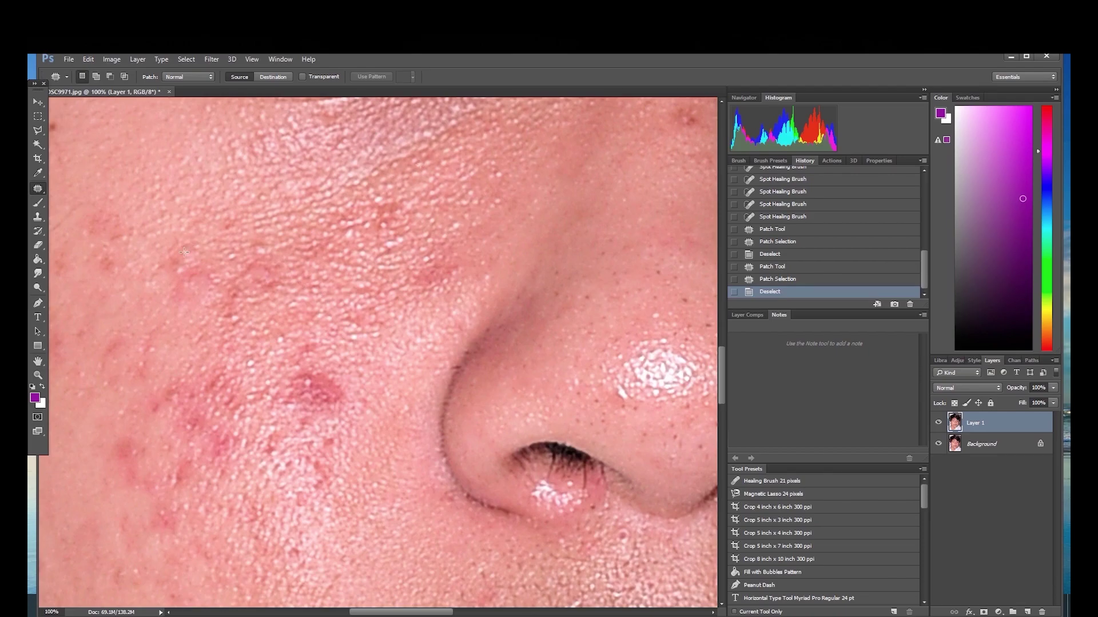
# - Patch two uneven skin areas on the cheek just below the large red blemish
pyautogui.scroll(2, 385, 348)
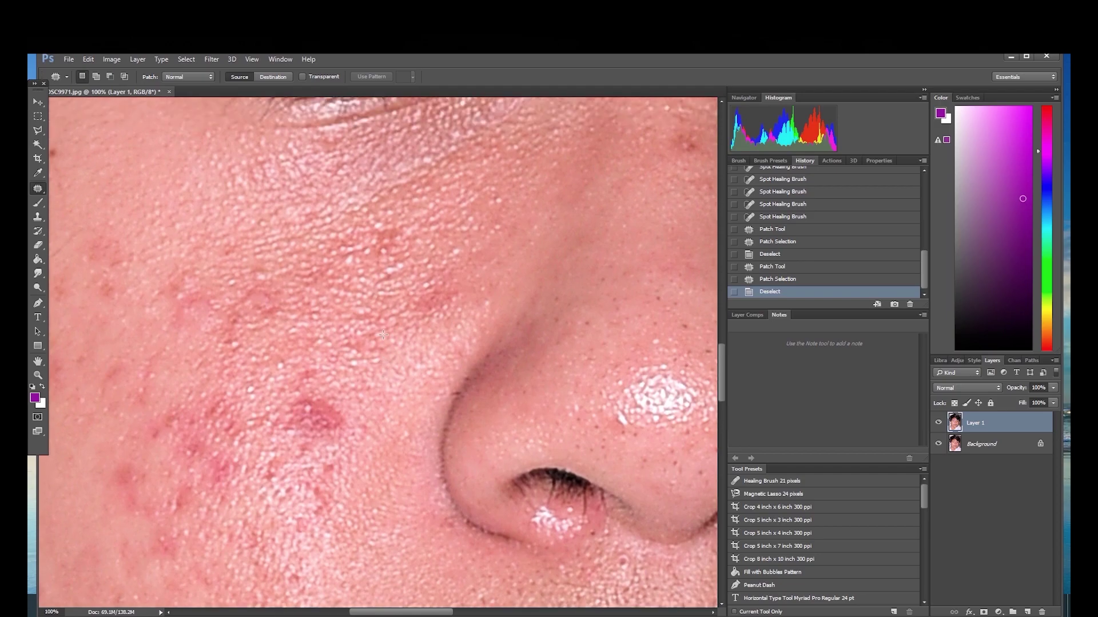
pyautogui.scroll(-2, 383, 335)
pyautogui.scroll(-3, 267, 394)
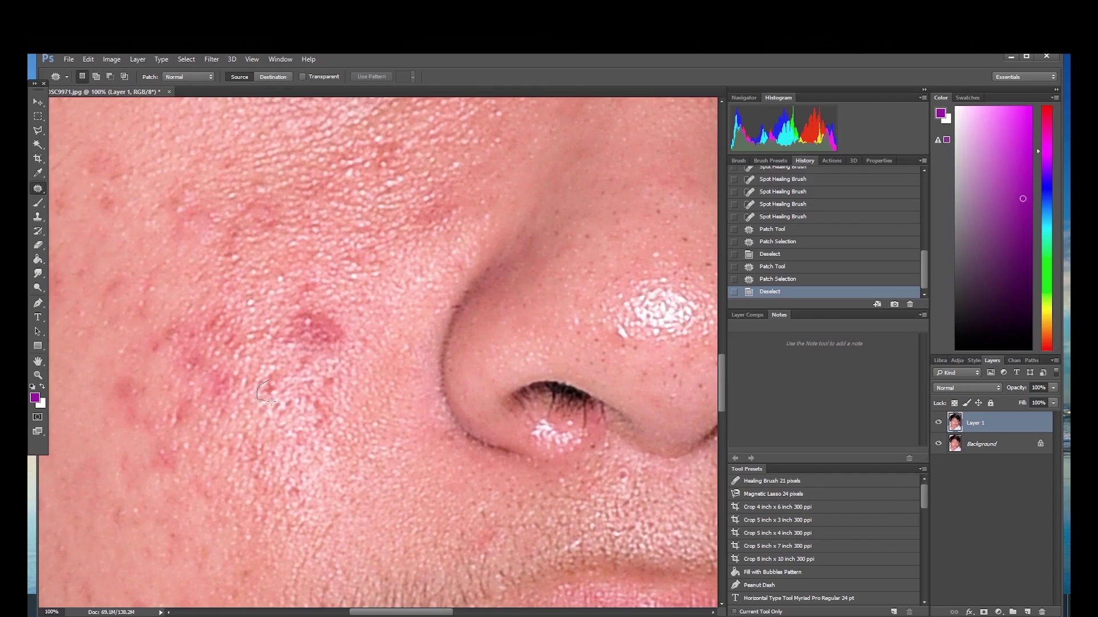
pyautogui.moveTo(282, 382); pyautogui.dragTo(251, 409)
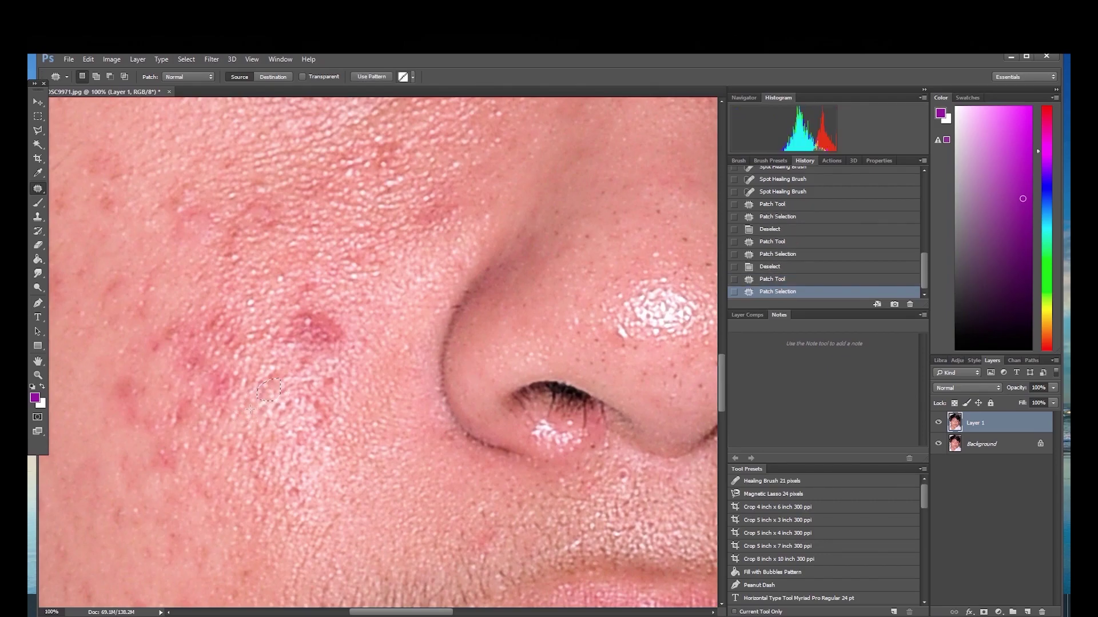
pyautogui.hotkey('ctrl', 'd')
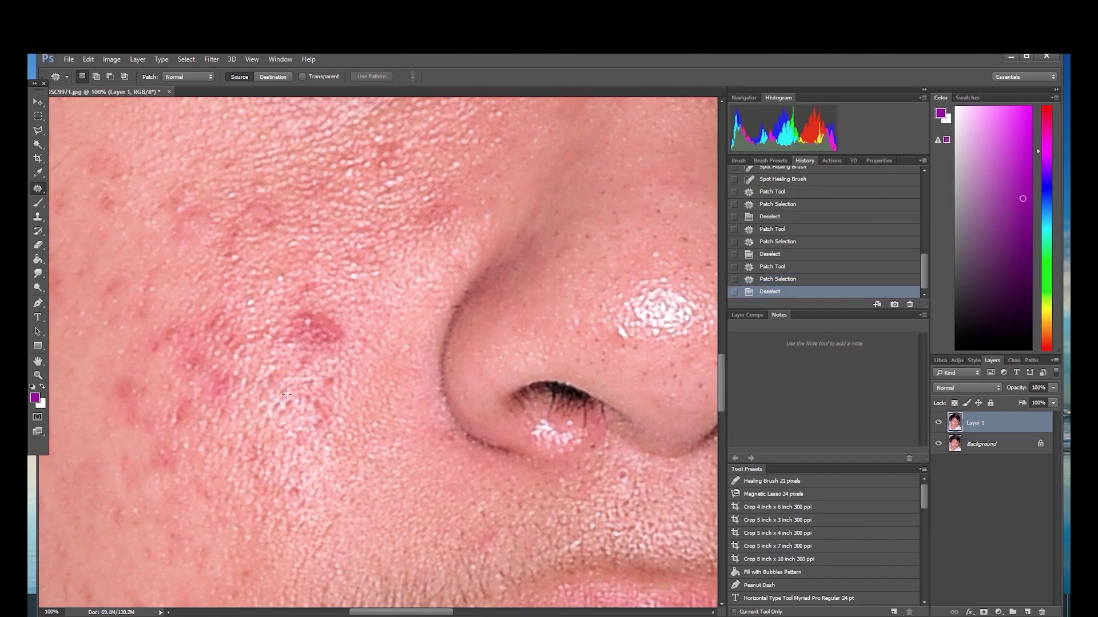
pyautogui.moveTo(322, 370)
pyautogui.mouseDown()
pyautogui.moveTo(322, 390)
pyautogui.moveTo(344, 370)
pyautogui.mouseUp()
pyautogui.hotkey('ctrl', 'd')
# - Patch the blemish on the outer cheek below the eye and the dark spot level with the mouth corner
pyautogui.scroll(8, 252, 211)
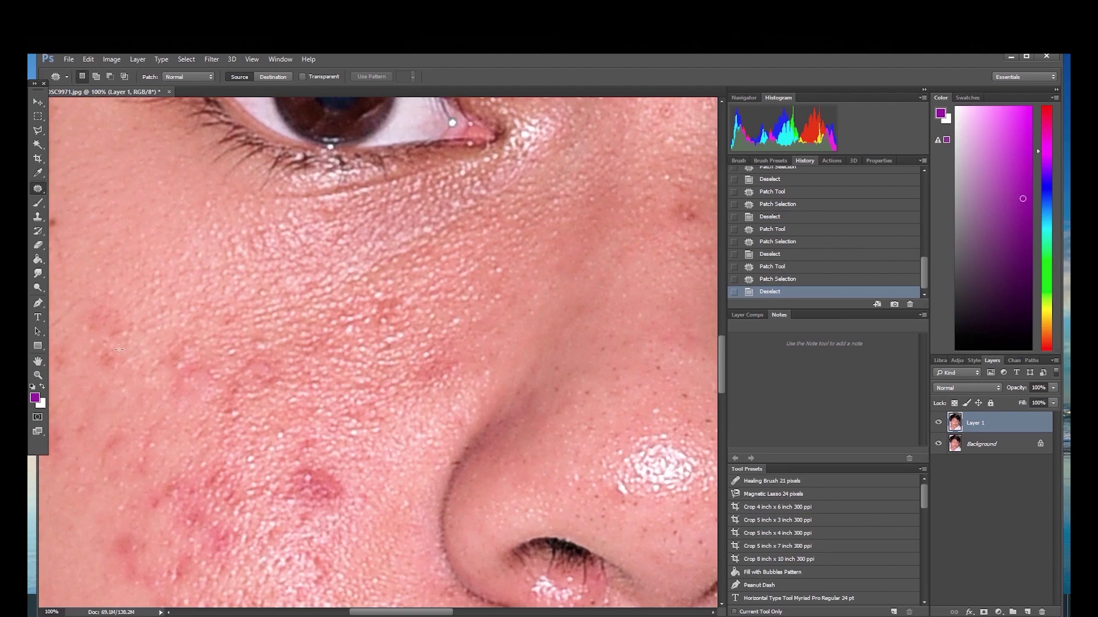
pyautogui.moveTo(120, 373)
pyautogui.mouseDown()
pyautogui.moveTo(108, 360)
pyautogui.moveTo(130, 344)
pyautogui.mouseUp()
pyautogui.hotkey('ctrl', 'd')
pyautogui.scroll(-8, 283, 365)
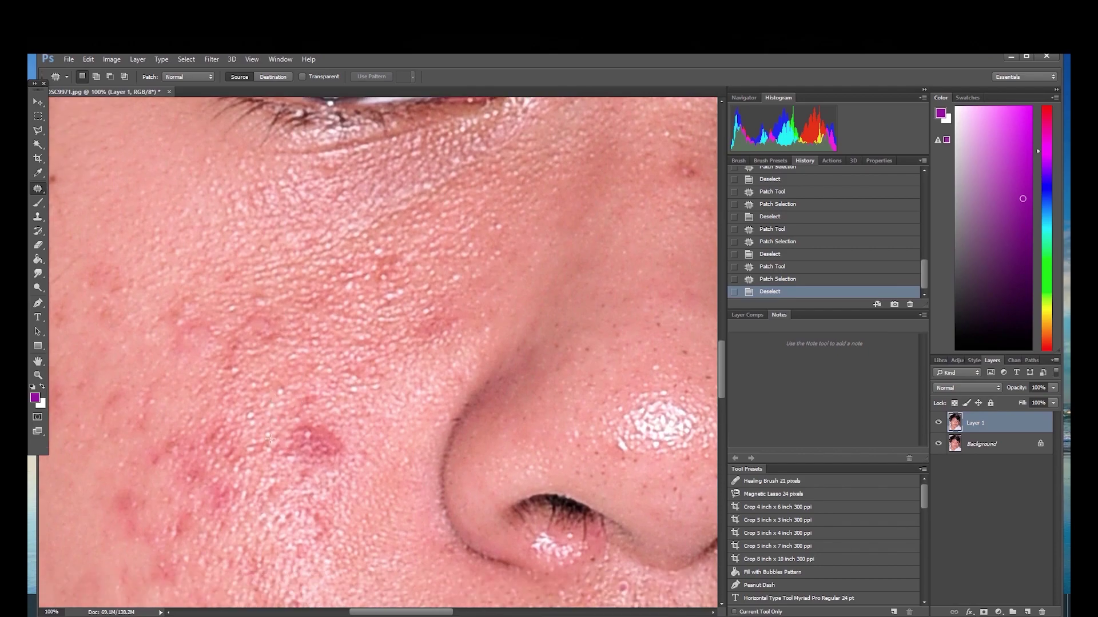
pyautogui.scroll(-5, 283, 365)
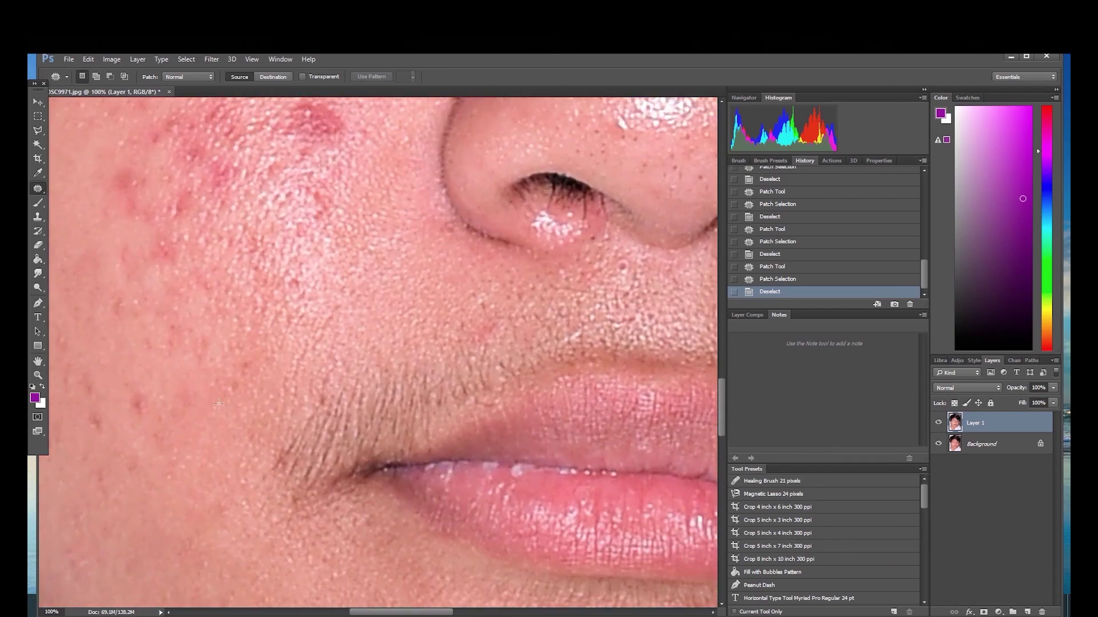
pyautogui.moveTo(137, 397)
pyautogui.mouseDown()
pyautogui.moveTo(140, 422)
pyautogui.moveTo(156, 402)
pyautogui.moveTo(139, 397)
pyautogui.moveTo(147, 386)
pyautogui.mouseUp()
pyautogui.hotkey('ctrl', 'd')
# - Patch the whole large red pimple beside the nose with the clearer skin above it
pyautogui.scroll(5, 136, 352)
pyautogui.scroll(2, 137, 351)
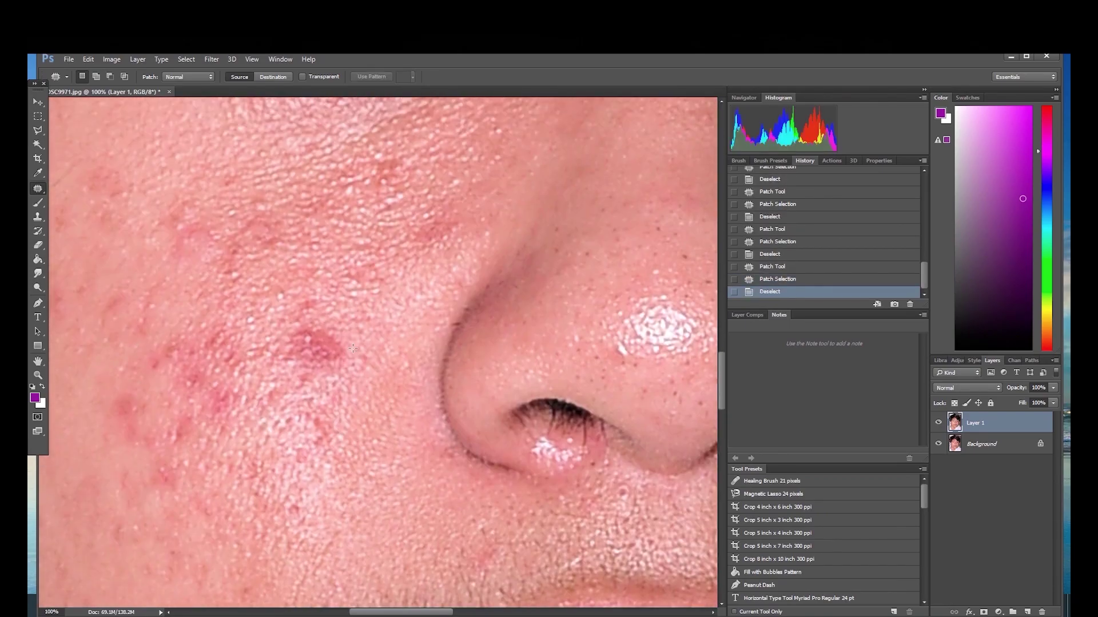
pyautogui.moveTo(288, 334)
pyautogui.mouseDown()
pyautogui.moveTo(303, 374)
pyautogui.moveTo(337, 379)
pyautogui.moveTo(353, 360)
pyautogui.moveTo(347, 336)
pyautogui.moveTo(303, 327)
pyautogui.moveTo(323, 339)
pyautogui.moveTo(340, 297)
pyautogui.moveTo(344, 264)
pyautogui.moveTo(324, 242)
pyautogui.moveTo(318, 276)
pyautogui.mouseUp()
pyautogui.hotkey('ctrl', 'd')
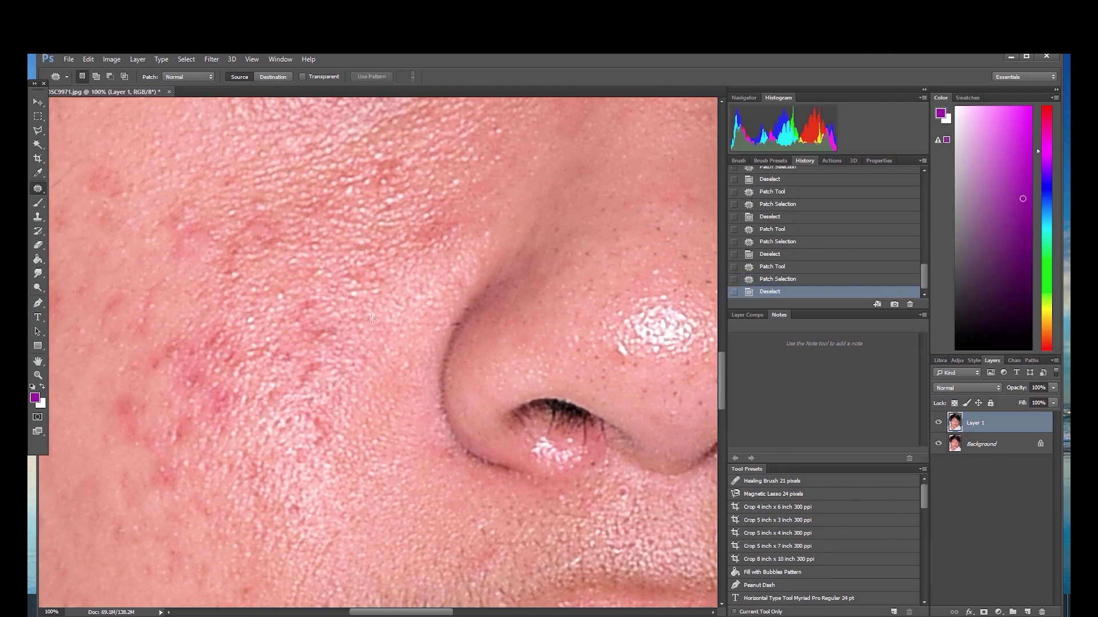
# - Patch several small blemishes on the opposite cheek, between the nose and the ear
pyautogui.scroll(10, 370, 318)
pyautogui.scroll(-4, 379, 336)
pyautogui.scroll(-3, 379, 335)
pyautogui.click(38, 362)
pyautogui.moveTo(492, 409); pyautogui.dragTo(174, 367)
pyautogui.moveTo(486, 366); pyautogui.dragTo(187, 362)
pyautogui.moveTo(537, 594); pyautogui.dragTo(436, 480)
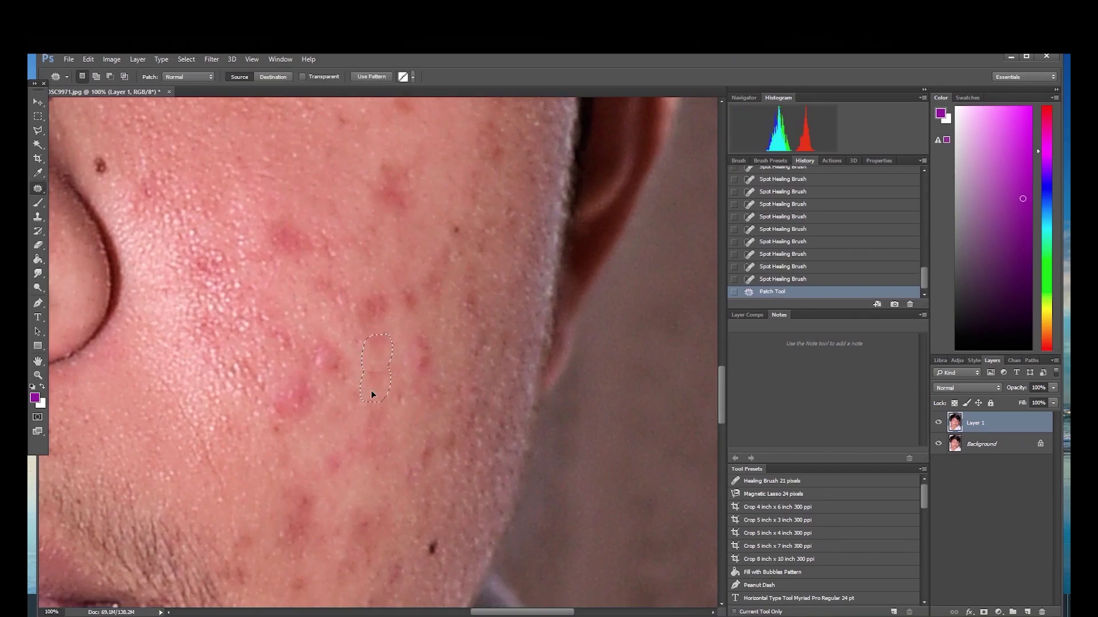
pyautogui.moveTo(383, 233); pyautogui.dragTo(384, 231)
pyautogui.moveTo(400, 234); pyautogui.dragTo(400, 194)
pyautogui.hotkey('ctrl', 'd')
pyautogui.moveTo(452, 149); pyautogui.dragTo(463, 188)
pyautogui.hotkey('ctrl', 'd')
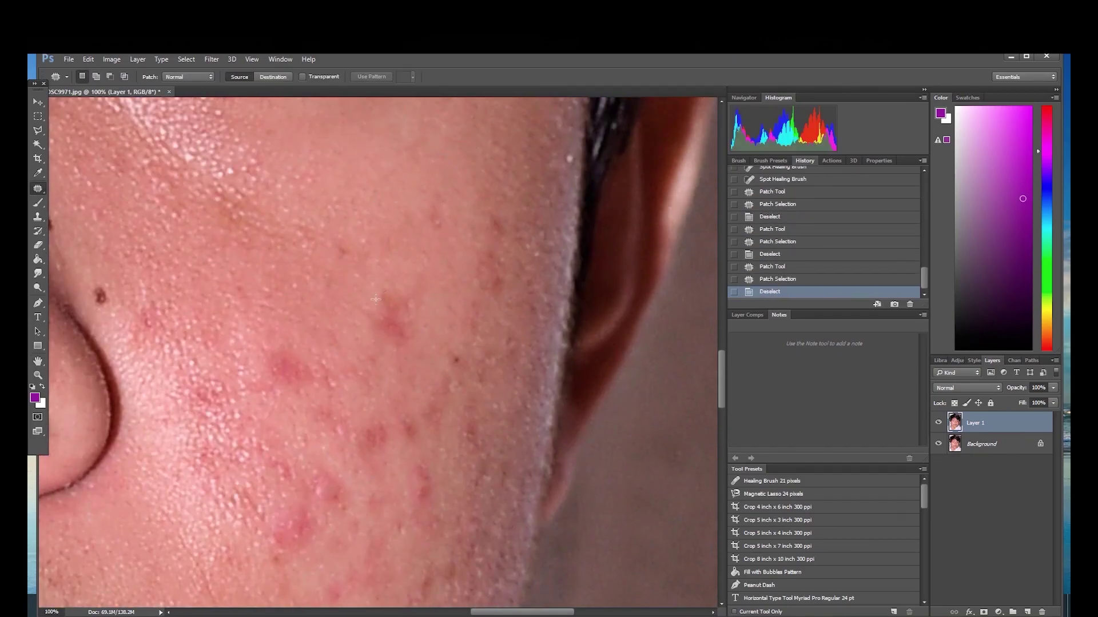
# - Patch the red blemish on the cheek toward the ear with the clearer skin above it
pyautogui.moveTo(400, 290); pyautogui.dragTo(401, 289)
pyautogui.moveTo(392, 320); pyautogui.dragTo(395, 197)
pyautogui.scroll(-3, 395, 196)
pyautogui.hotkey('ctrl', 'd')
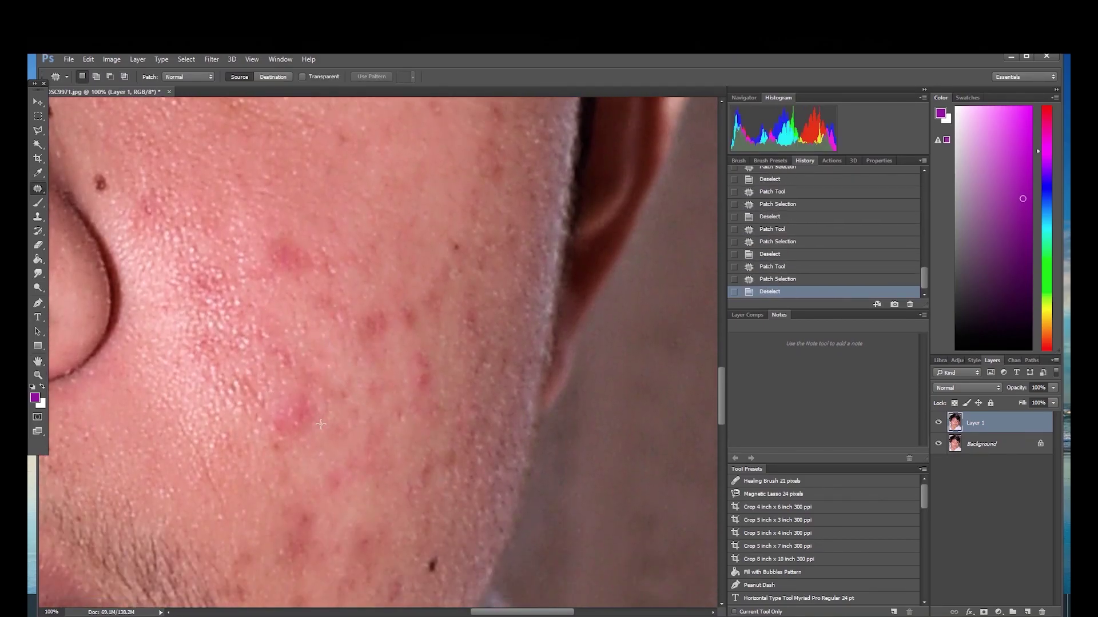
pyautogui.scroll(-1, 311, 404)
pyautogui.scroll(4, 312, 404)
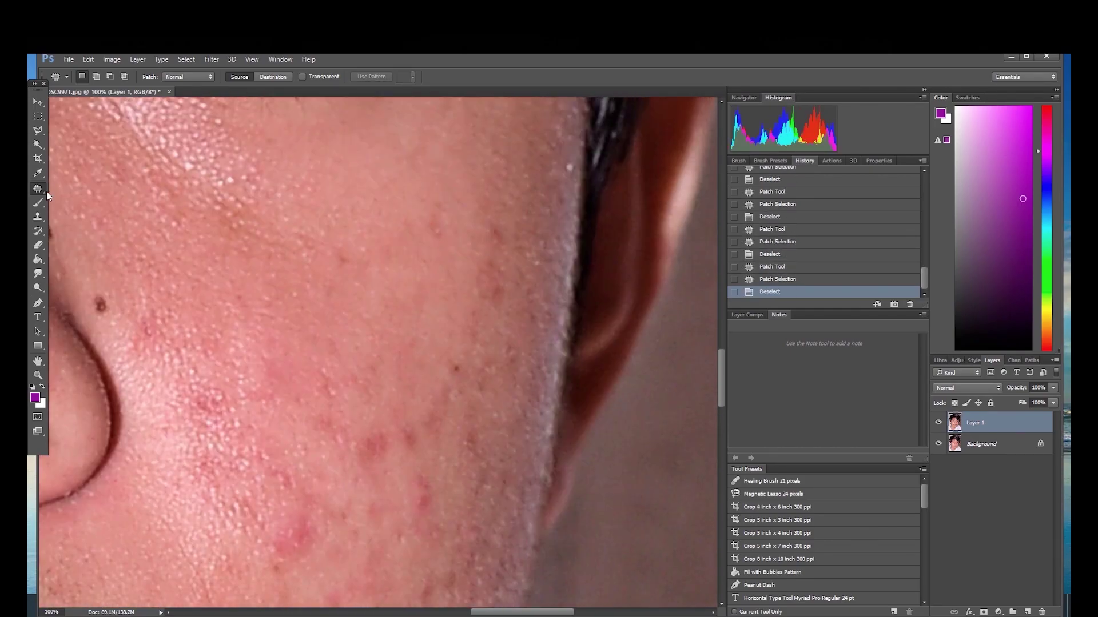
# - Remove small spots from the middle of the same cheek with the Spot Healing Brush
pyautogui.hotkey('shift', 'j')
pyautogui.click(360, 285)
pyautogui.click(360, 284)
pyautogui.click(360, 284)
pyautogui.click(318, 370)
pyautogui.click(318, 369)
pyautogui.scroll(2, 318, 370)
pyautogui.scroll(-7, 318, 370)
# - Patch the remaining reddish marks on the mid cheek between the nose and the ear with nearby clear skin
pyautogui.rightClick(38, 189)
pyautogui.click(96, 209)
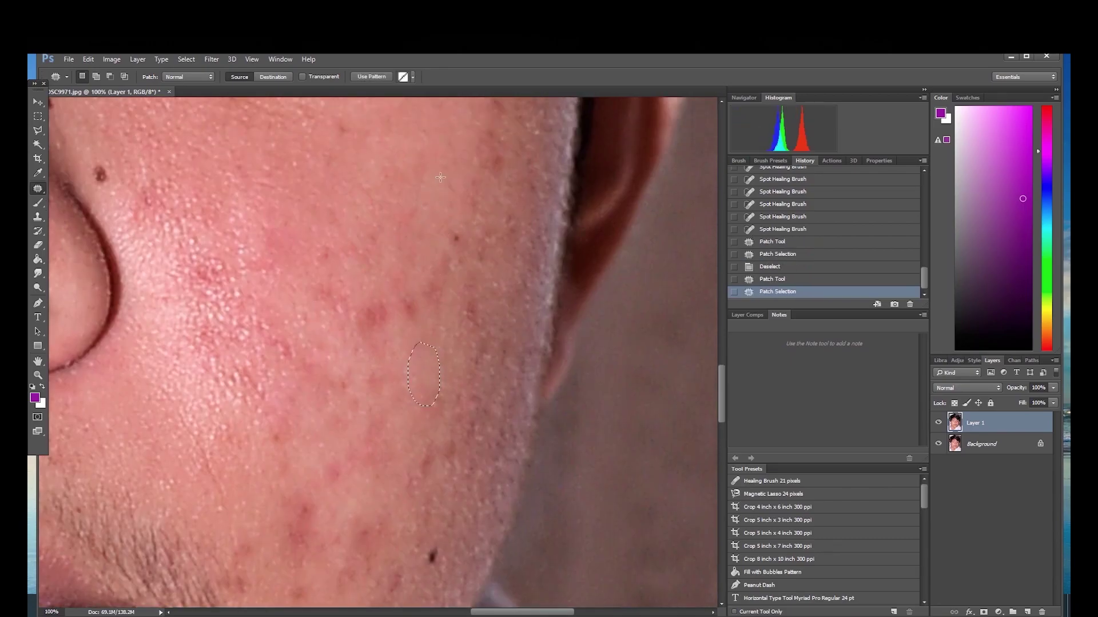
pyautogui.moveTo(365, 228); pyautogui.dragTo(414, 303)
pyautogui.hotkey('ctrl', 'd')
pyautogui.scroll(-1, 391, 488)
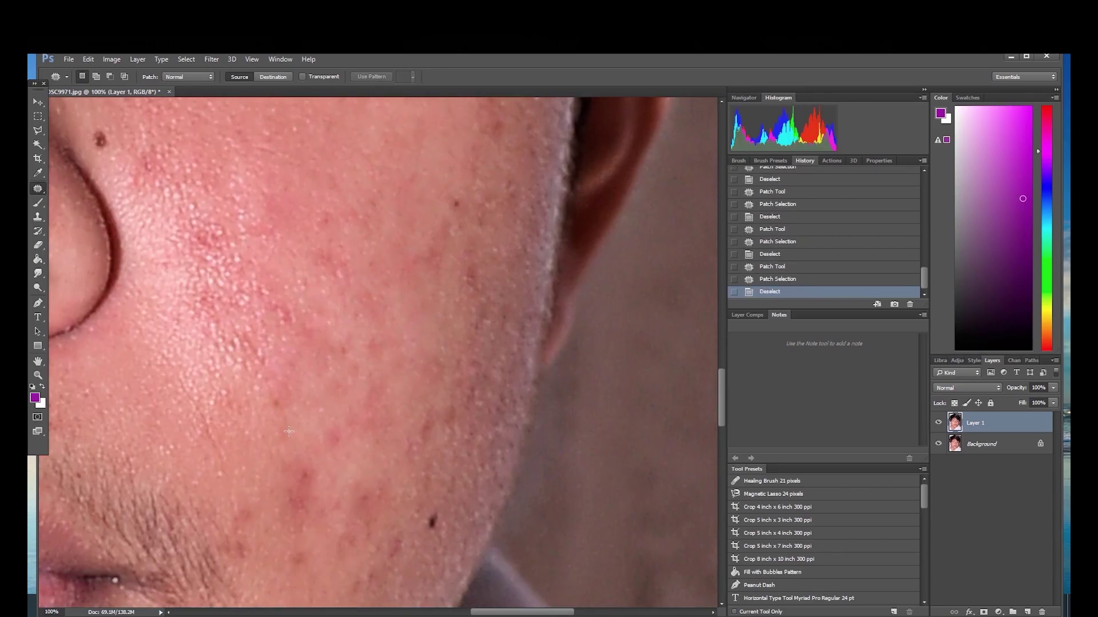
# - Remove a further small blemish higher up the face with the Spot Healing Brush
pyautogui.scroll(-1, 391, 488)
pyautogui.scroll(6, 316, 372)
pyautogui.moveTo(501, 285)
pyautogui.mouseDown()
pyautogui.moveTo(286, 298)
pyautogui.moveTo(206, 269)
pyautogui.mouseUp()
pyautogui.rightClick(38, 188)
pyautogui.click(98, 188)
pyautogui.click(363, 352)
# - Patch several blemishes on the forehead just above and between the eyebrows using adjacent skin
pyautogui.rightClick(38, 189)
pyautogui.click(84, 207)
pyautogui.moveTo(266, 283); pyautogui.dragTo(245, 335)
pyautogui.moveTo(260, 309)
pyautogui.mouseDown()
pyautogui.moveTo(253, 425)
pyautogui.moveTo(318, 397)
pyautogui.mouseUp()
pyautogui.hotkey('ctrl', 'd')
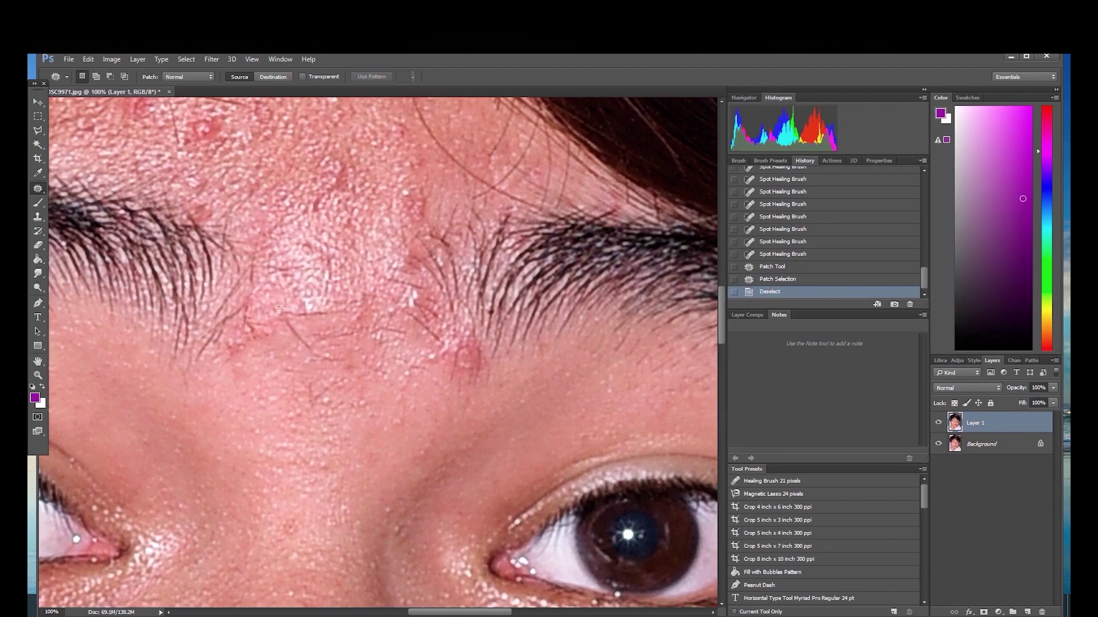
pyautogui.moveTo(260, 316); pyautogui.dragTo(264, 320)
pyautogui.moveTo(262, 318); pyautogui.dragTo(279, 231)
pyautogui.hotkey('ctrl', 'd')
pyautogui.moveTo(212, 197); pyautogui.dragTo(213, 240)
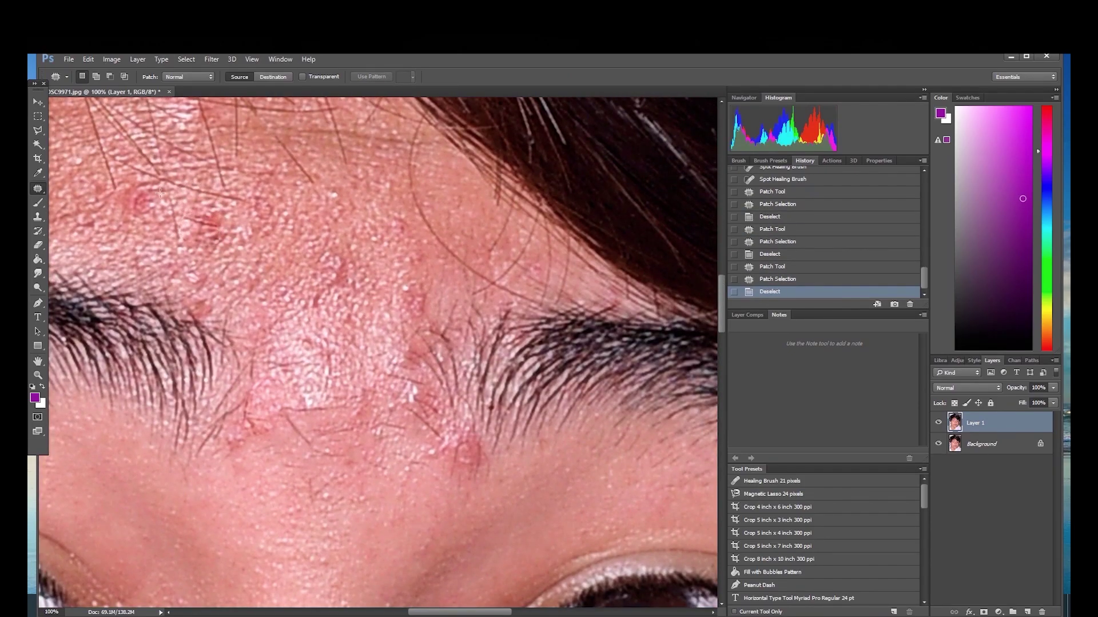
pyautogui.hotkey('ctrl', 'd')
pyautogui.scroll(-2, 137, 206)
# - Remove spots between the eyebrows and around the upper nose with the Spot Healing Brush
pyautogui.rightClick(43, 193)
pyautogui.click(100, 187)
pyautogui.click(412, 293)
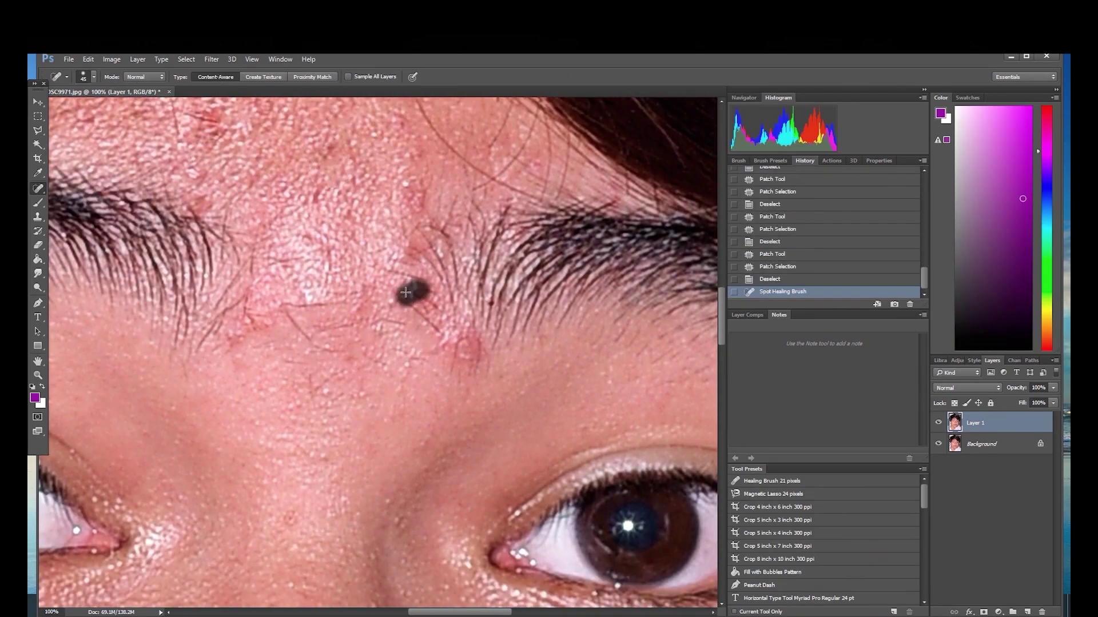
pyautogui.scroll(-2, 411, 294)
pyautogui.click(316, 497)
pyautogui.click(465, 456)
pyautogui.press('space')
pyautogui.moveTo(465, 456); pyautogui.dragTo(294, 276)
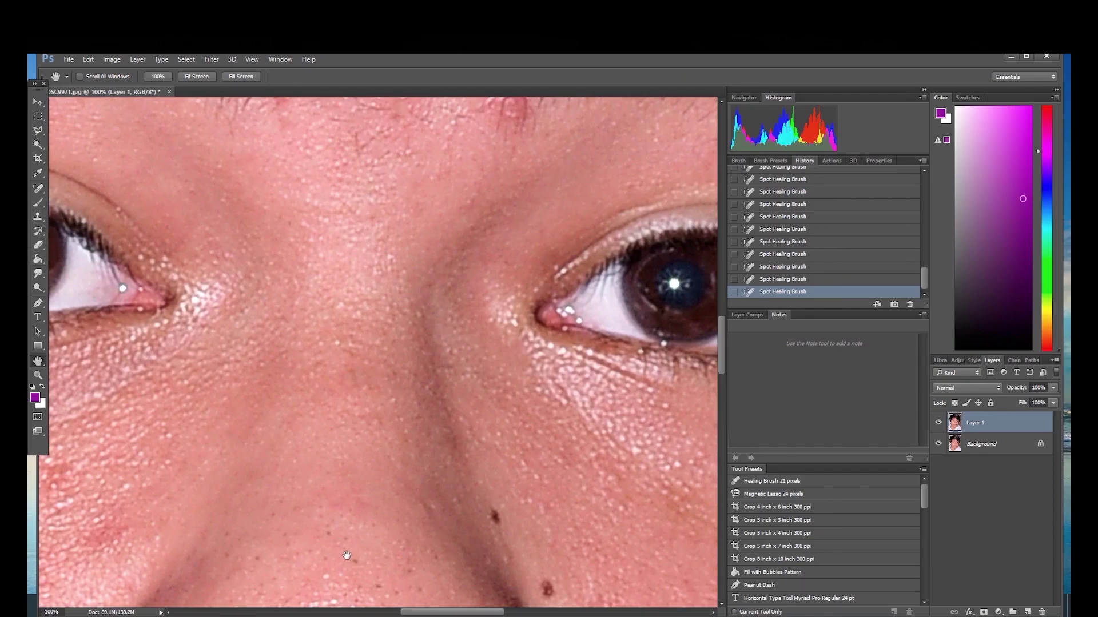
# - Remove the small dark spots on the lower nose bridge with the Spot Healing Brush
pyautogui.click(34, 191)
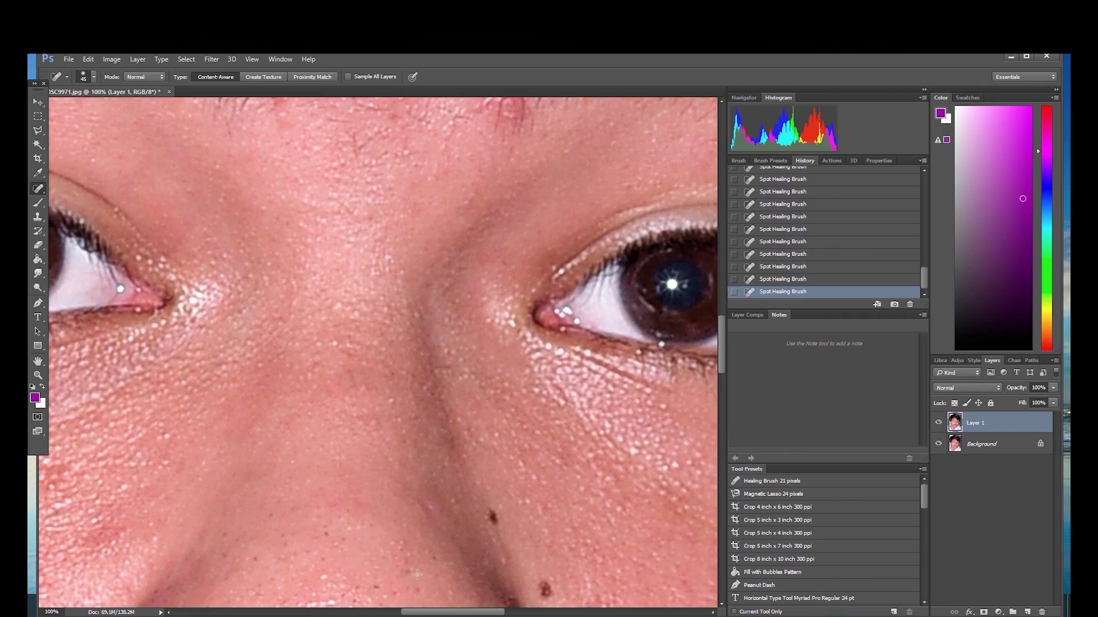
pyautogui.click(381, 586)
pyautogui.click(323, 536)
pyautogui.click(215, 559)
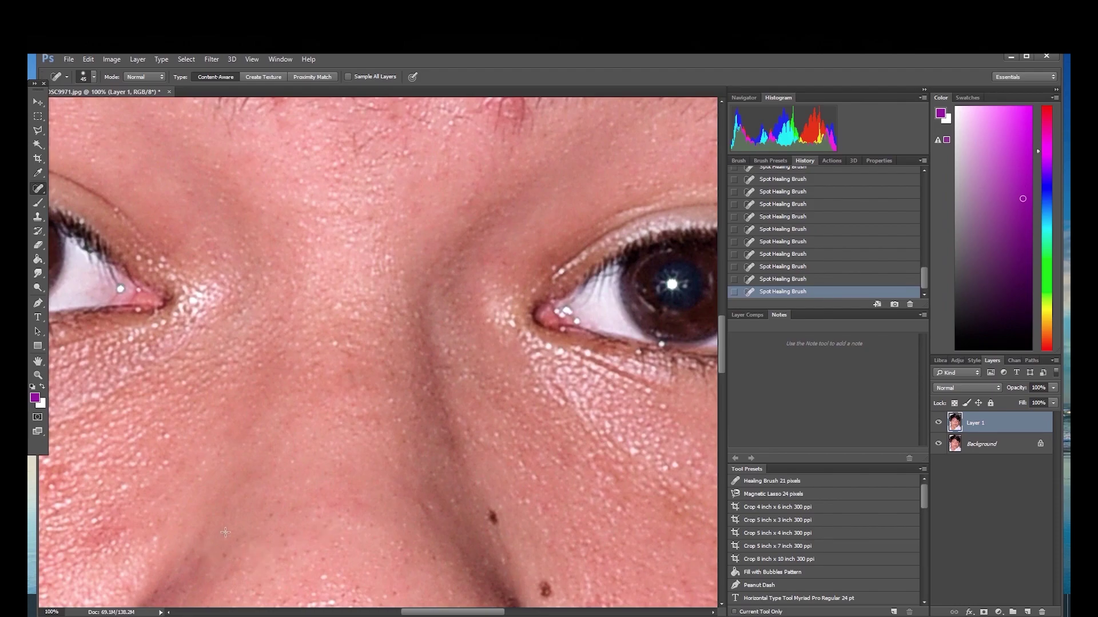
pyautogui.click(268, 513)
pyautogui.moveTo(223, 555); pyautogui.dragTo(232, 493)
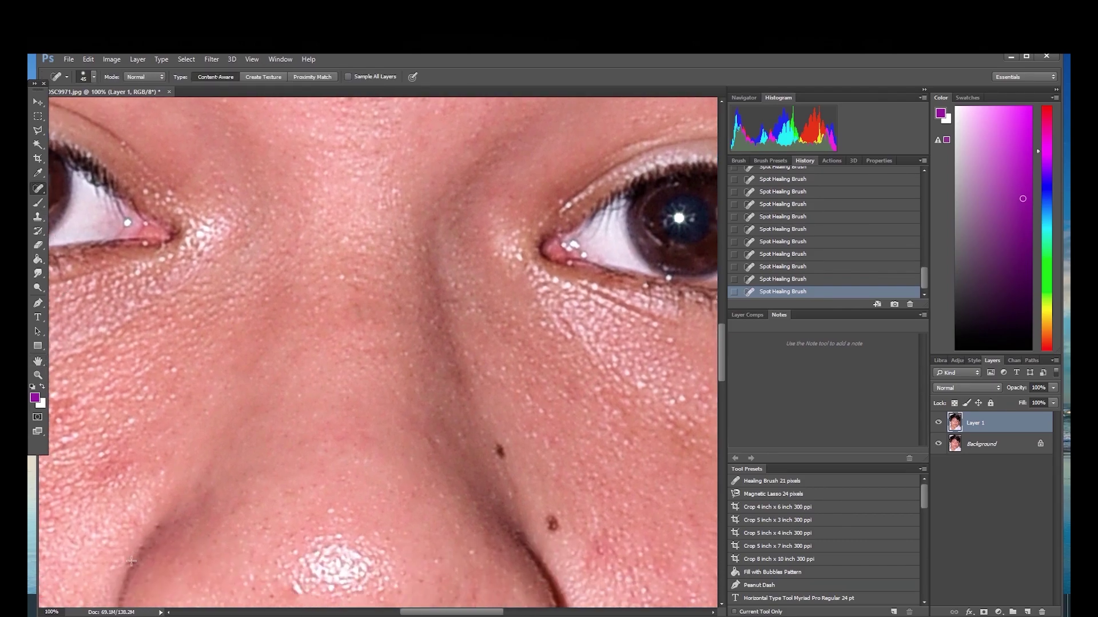
# - Check the nose from tip to brows and heal the small marks left on the bridge between the eyes
pyautogui.scroll(-2, 474, 557)
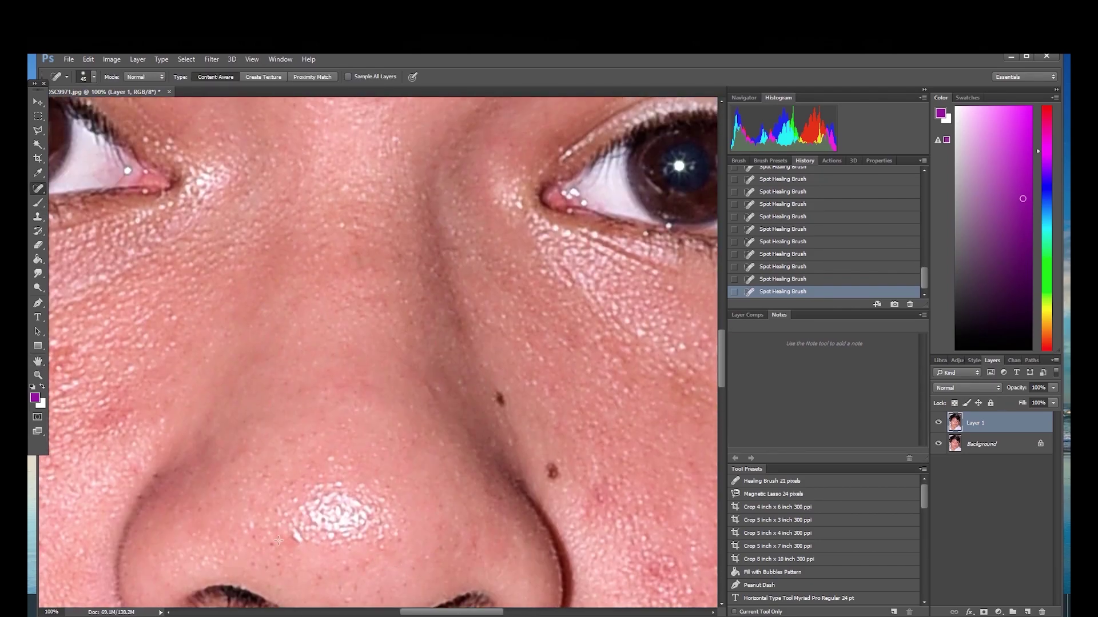
pyautogui.scroll(5, 309, 486)
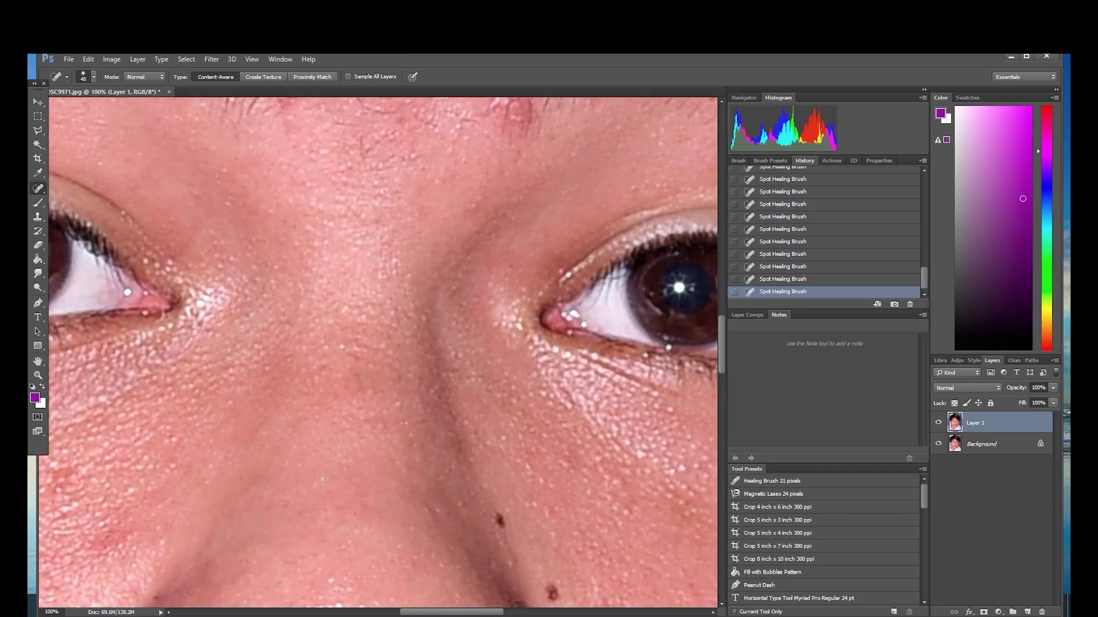
pyautogui.scroll(3, 181, 461)
pyautogui.scroll(-5, 338, 498)
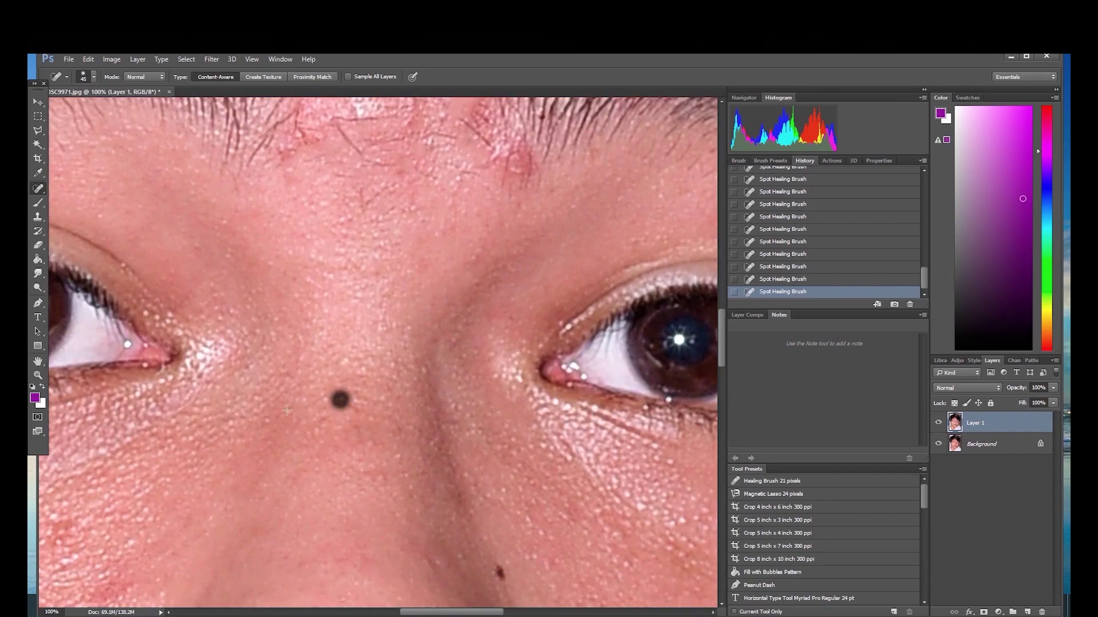
pyautogui.scroll(5, 338, 498)
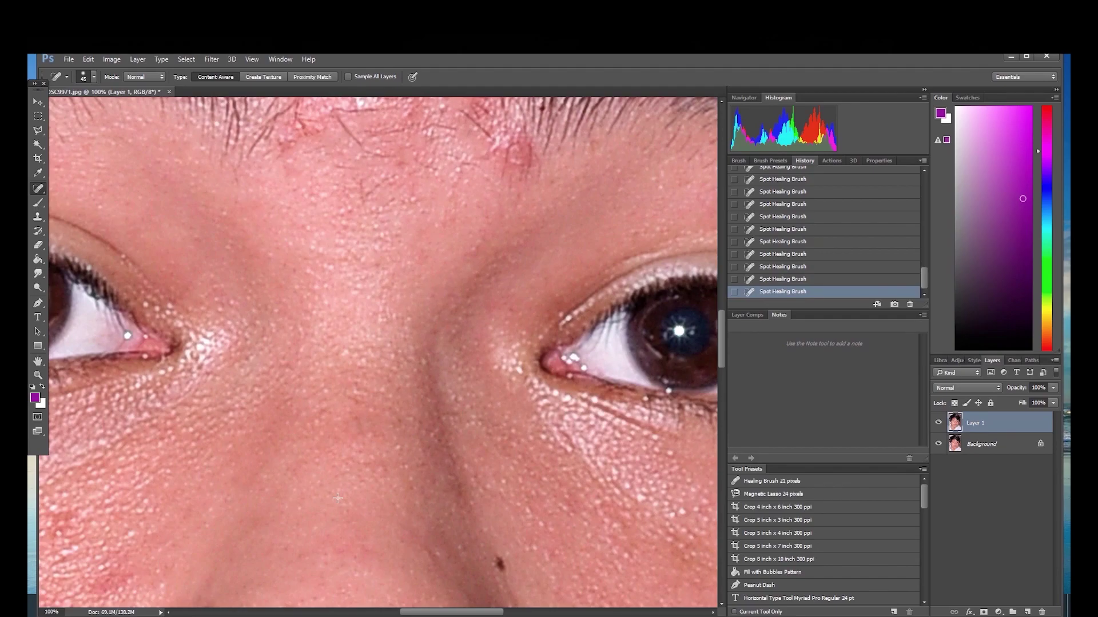
pyautogui.scroll(-4, 366, 491)
pyautogui.scroll(1, 389, 485)
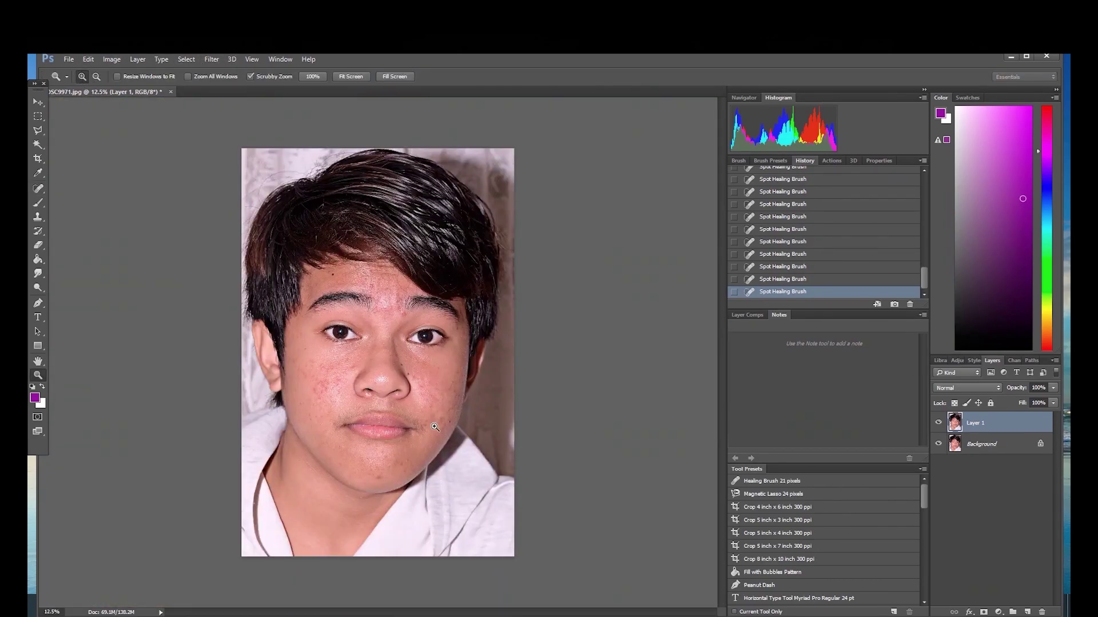
# - Remove the red and dark blemishes across the chin below the lips with the Spot Healing Brush
pyautogui.moveTo(372, 470); pyautogui.dragTo(373, 470)
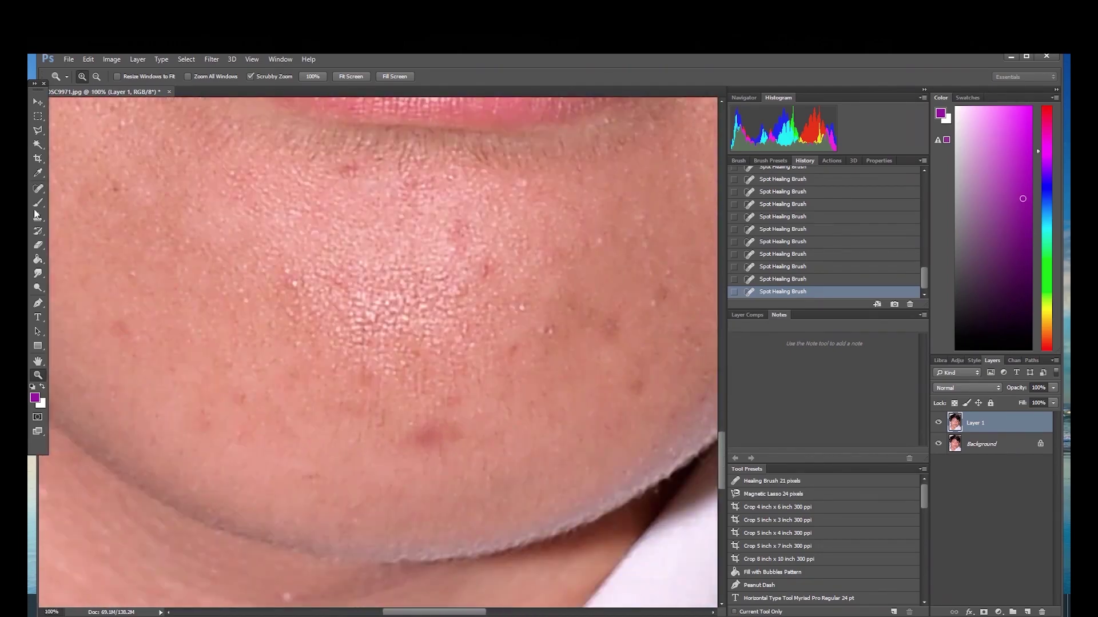
pyautogui.press('j')
pyautogui.moveTo(460, 439); pyautogui.dragTo(399, 438)
pyautogui.click(637, 384)
pyautogui.click(296, 280)
pyautogui.click(235, 361)
pyautogui.click(486, 261)
pyautogui.click(547, 331)
pyautogui.click(623, 314)
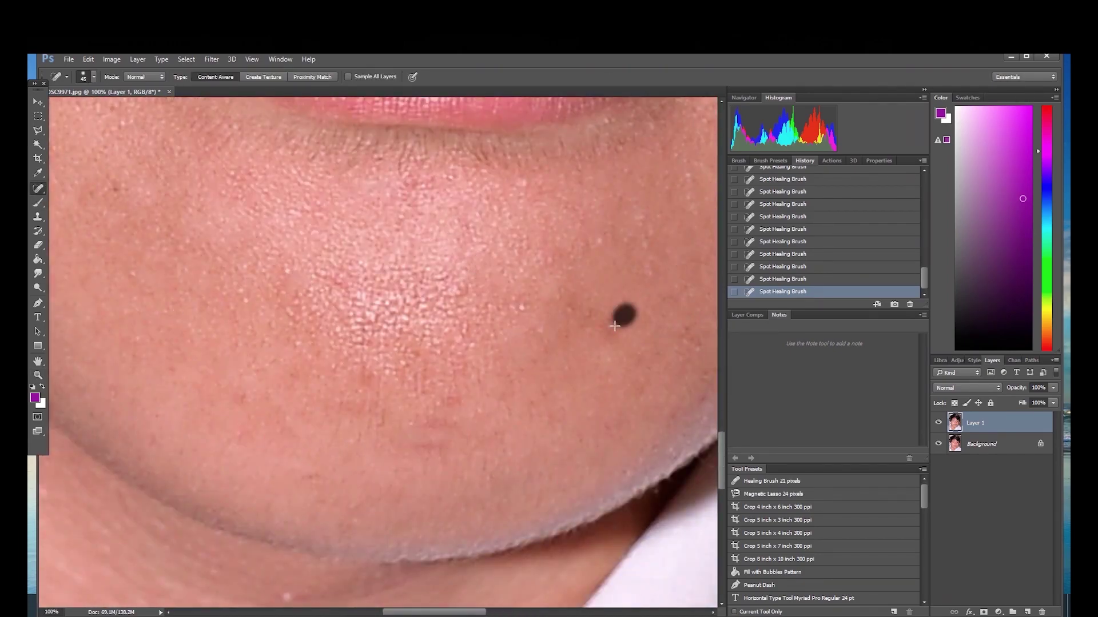
pyautogui.click(367, 389)
# - Heal the uneven reddish skin on the cheek beside the nose with a curved Spot Healing Brush stroke at 200% zoom
pyautogui.scroll(1, 618, 277)
pyautogui.scroll(15, 619, 277)
pyautogui.press('z')
pyautogui.keyDown('alt'); pyautogui.click(275, 318); pyautogui.keyUp('alt')
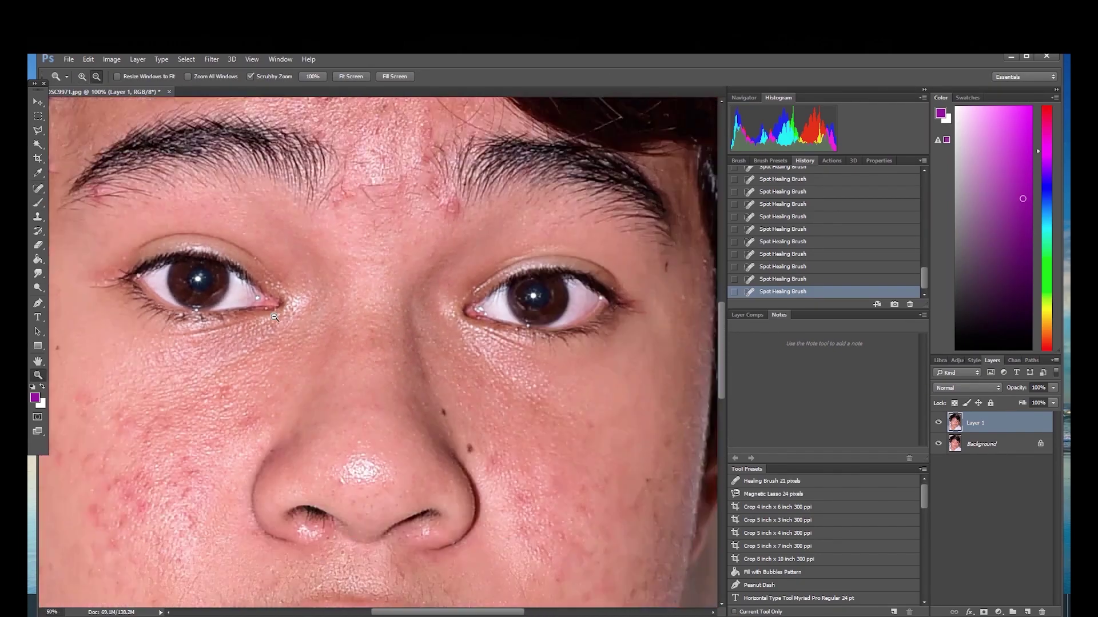
pyautogui.keyDown('alt'); pyautogui.click(274, 317); pyautogui.keyUp('alt')
pyautogui.moveTo(274, 318); pyautogui.dragTo(332, 320)
pyautogui.press('j')
pyautogui.moveTo(337, 206); pyautogui.dragTo(371, 251)
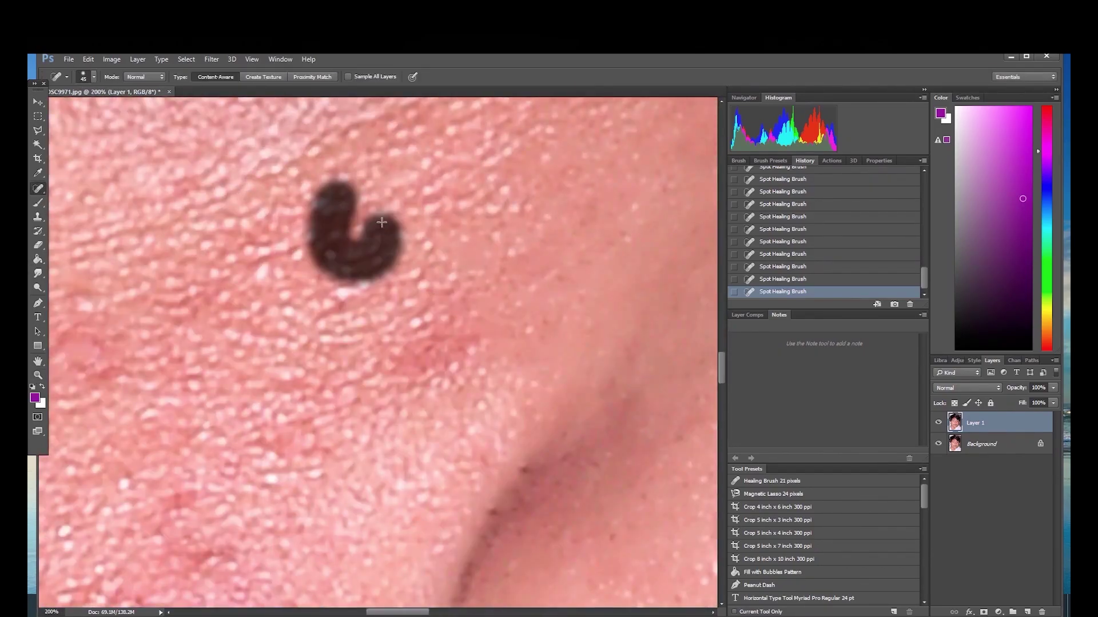
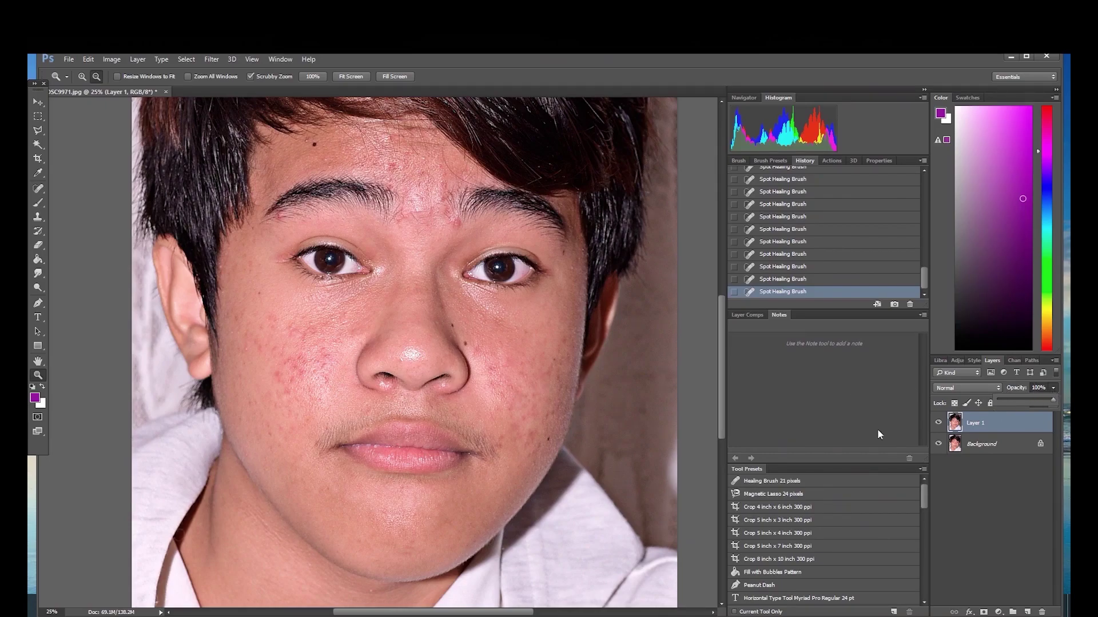
# - Lower the opacity of the retouched layer so it blends with the original underneath
pyautogui.moveTo(1053, 402)
pyautogui.mouseDown()
pyautogui.moveTo(988, 406)
pyautogui.moveTo(1037, 410)
pyautogui.mouseUp()
pyautogui.moveTo(998, 419)
pyautogui.mouseDown()
pyautogui.moveTo(1056, 416)
pyautogui.moveTo(994, 418)
pyautogui.mouseUp()
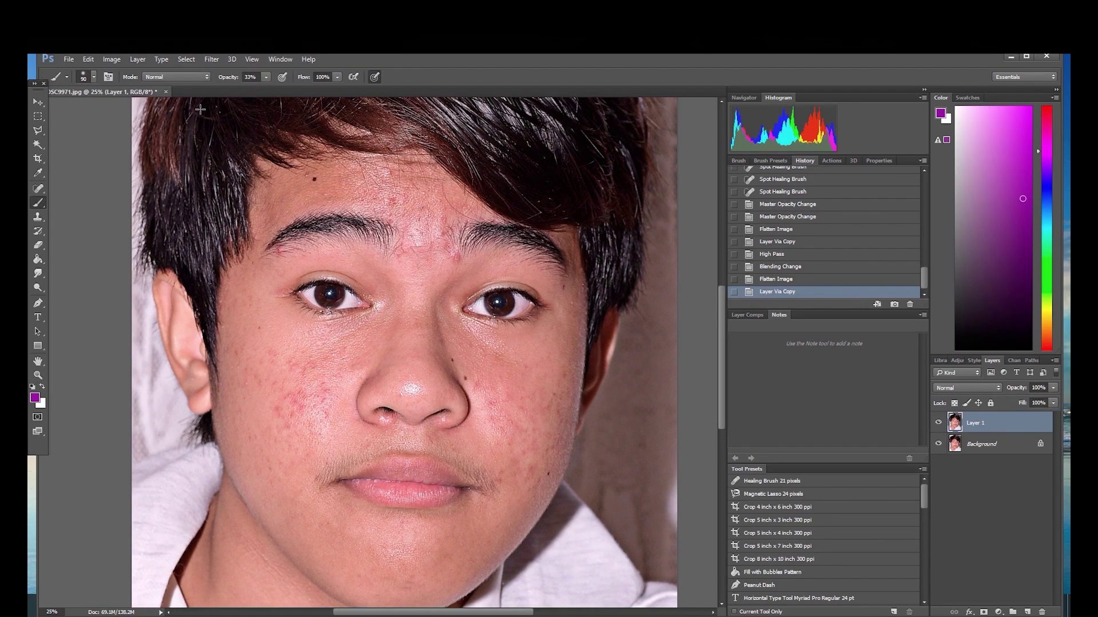
# - Apply a Gaussian Blur with a radius of 89.2 pixels to the duplicate layer
pyautogui.click(208, 59)
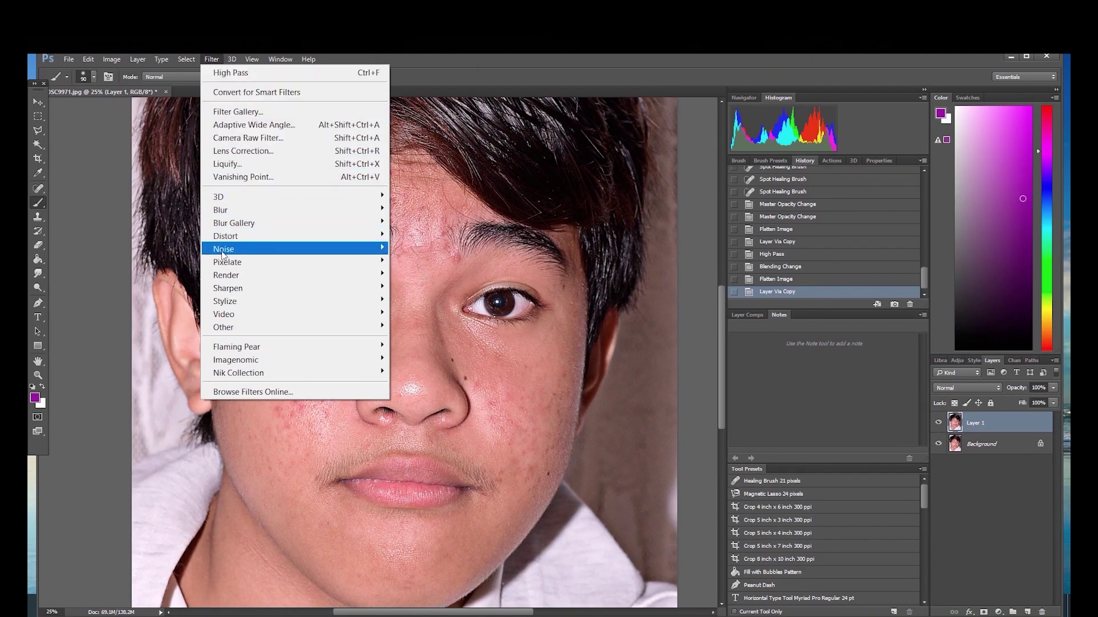
pyautogui.moveTo(232, 216)
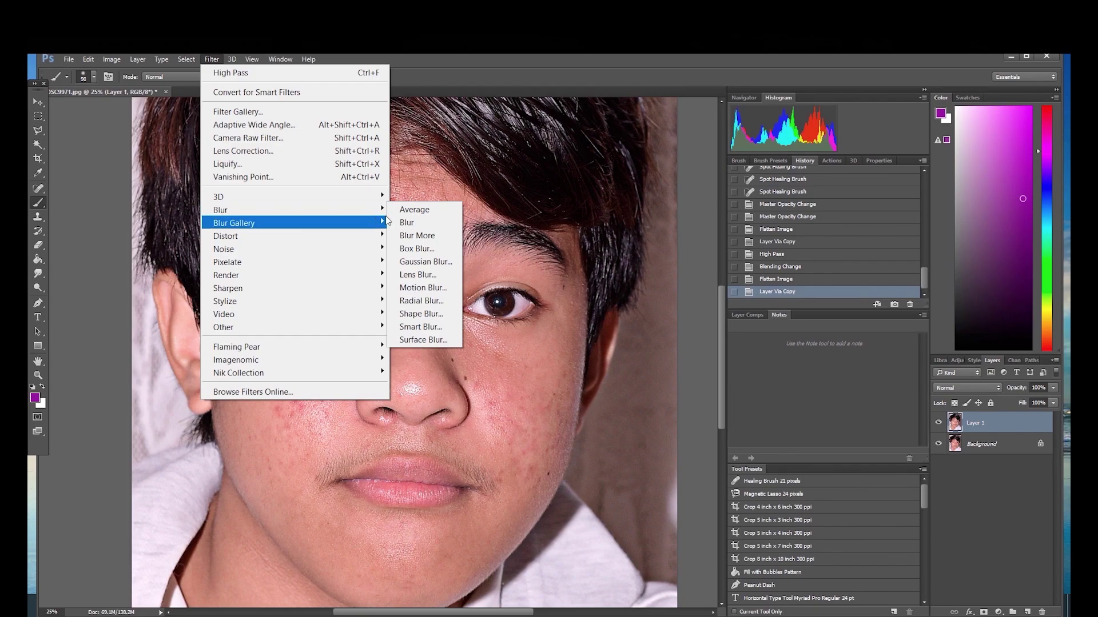
pyautogui.click(423, 263)
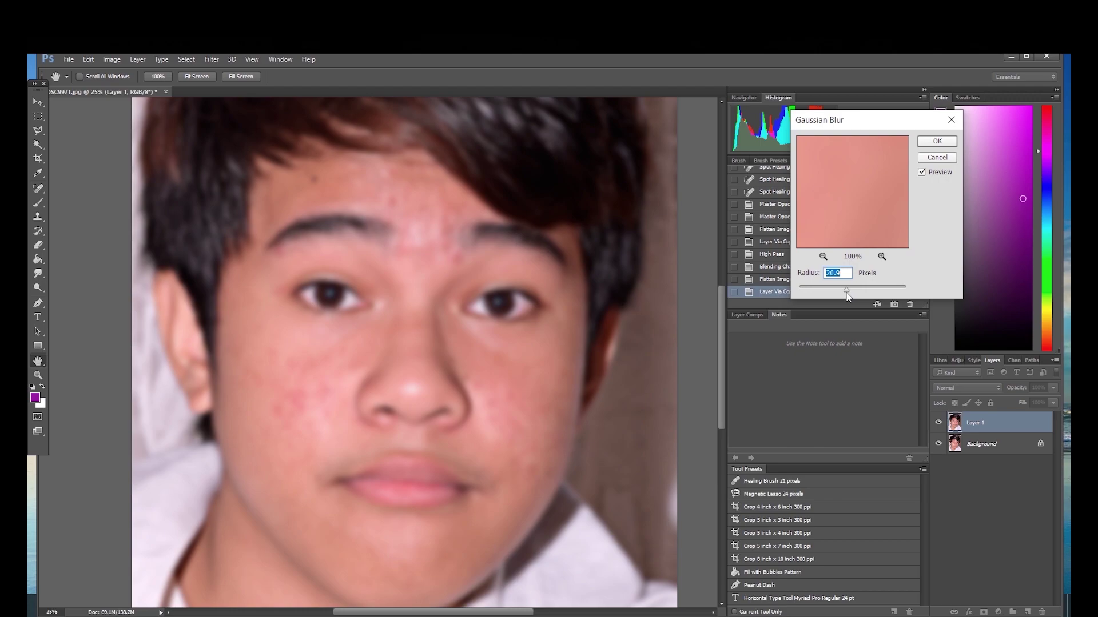
pyautogui.moveTo(847, 295); pyautogui.dragTo(857, 298)
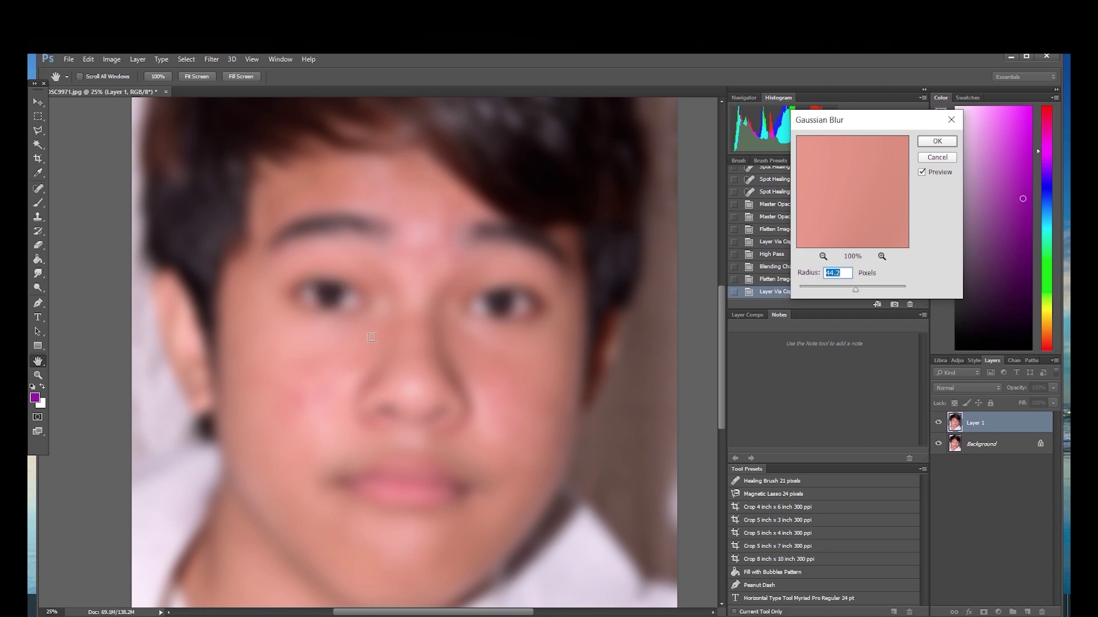
pyautogui.moveTo(856, 290); pyautogui.dragTo(867, 294)
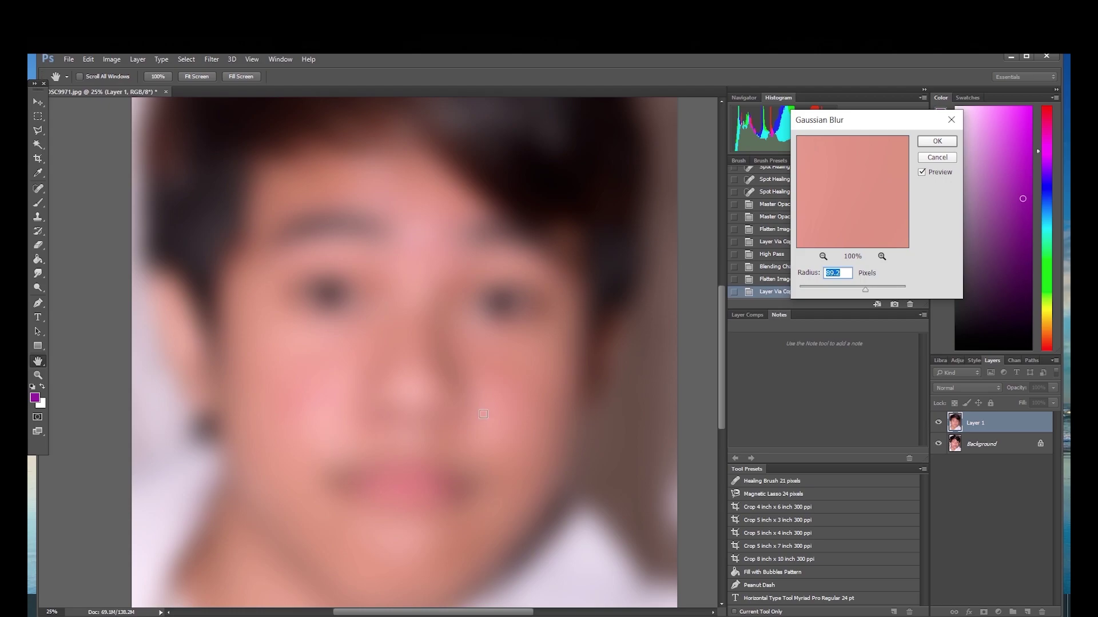
pyautogui.click(937, 143)
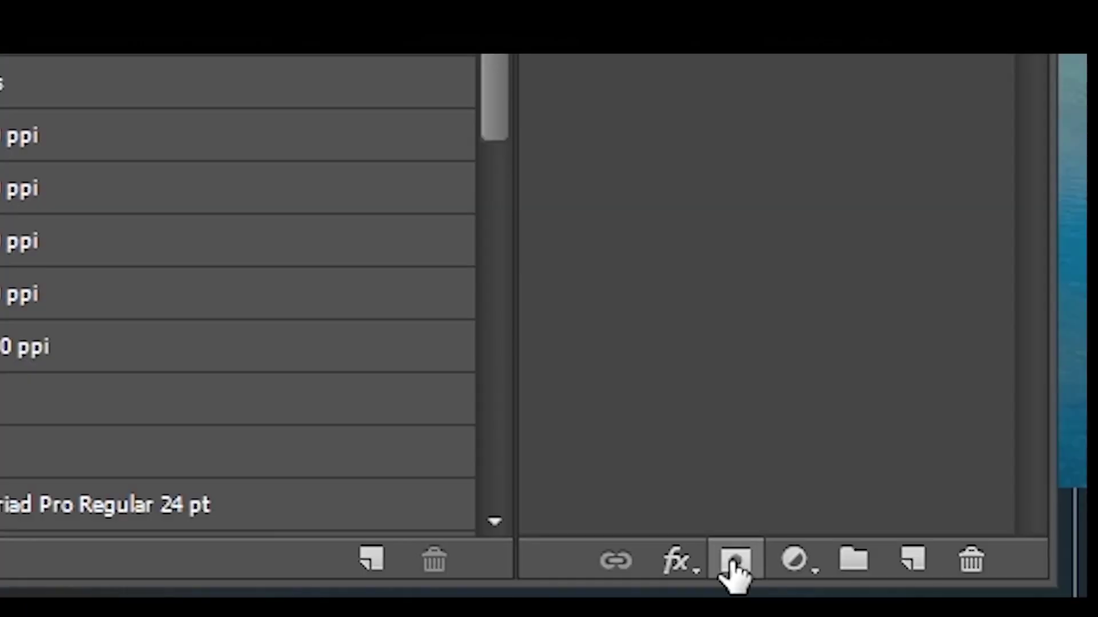
# - Add a layer mask to the blurred layer and invert it to black
pyautogui.click(984, 612)
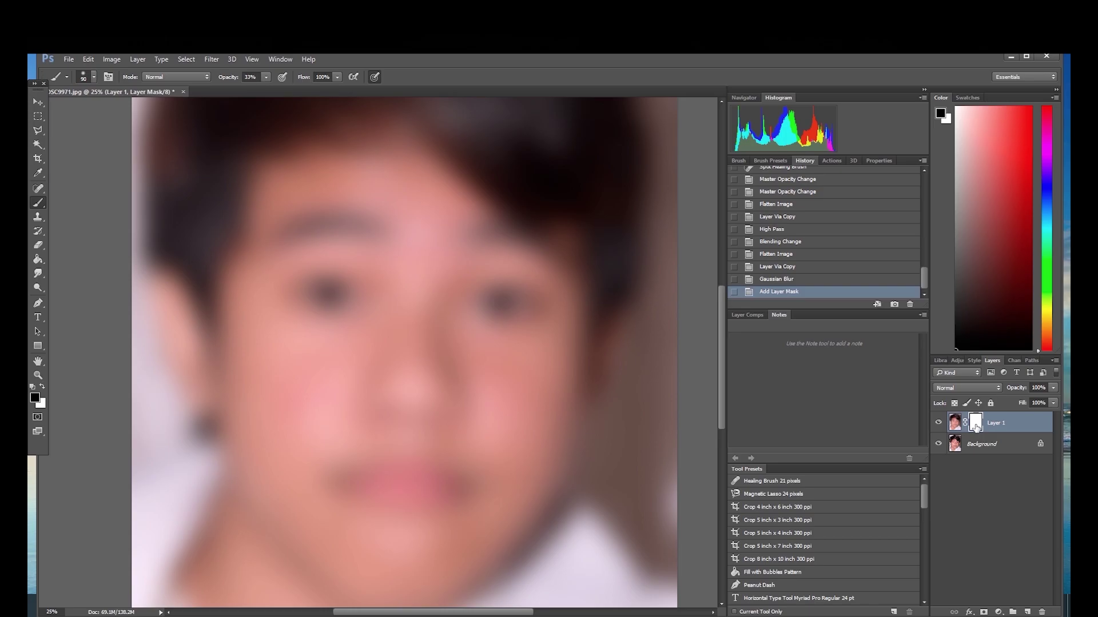
pyautogui.hotkey('ctrl', 'i')
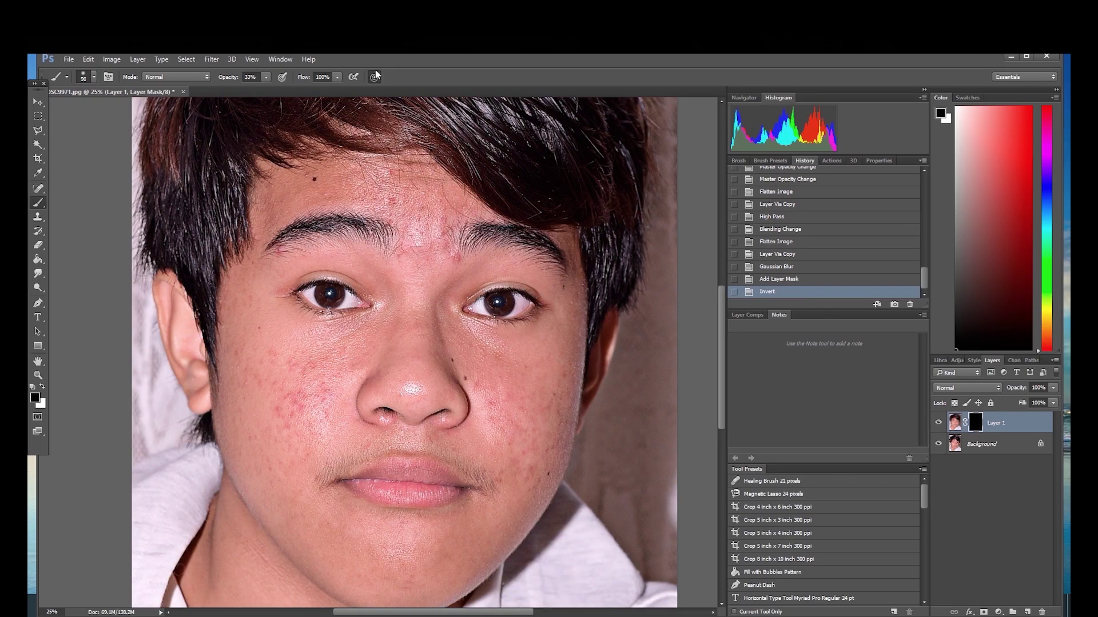
# - Paint white on the blurred layer's mask over the blemished cheek with a 75 px brush at 19% opacity
pyautogui.click(38, 375)
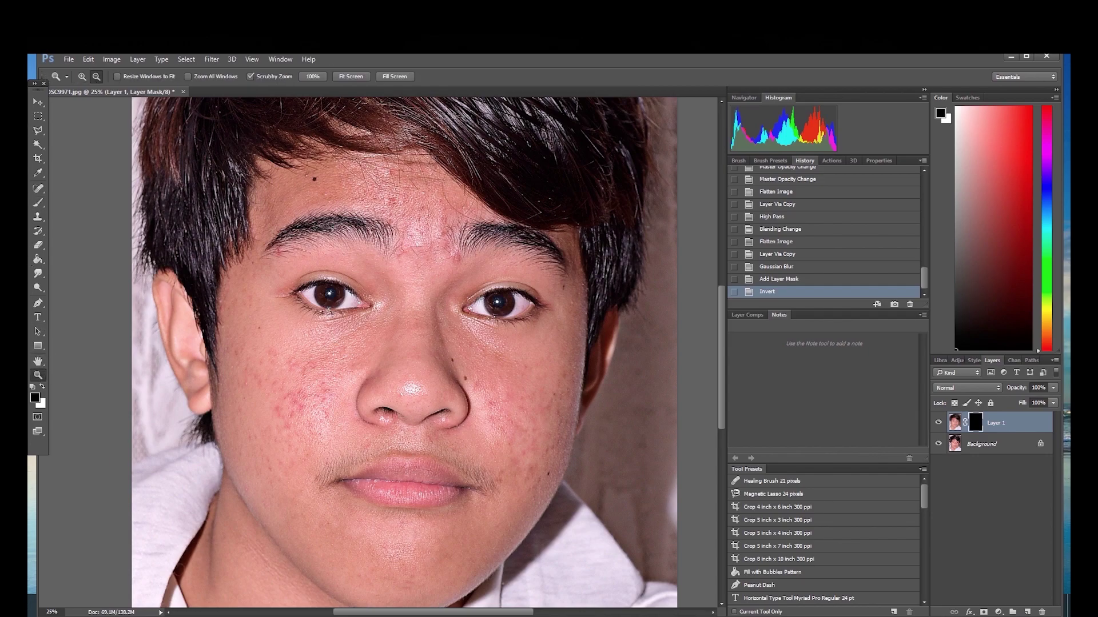
pyautogui.click(402, 444)
pyautogui.scroll(-1, 384, 410)
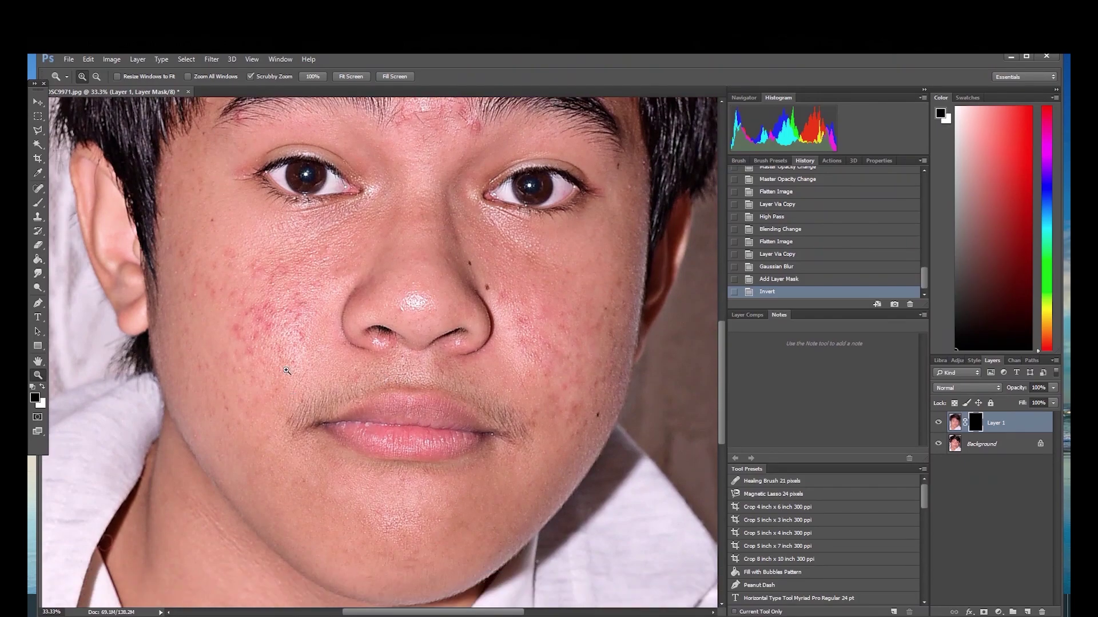
pyautogui.click(257, 329)
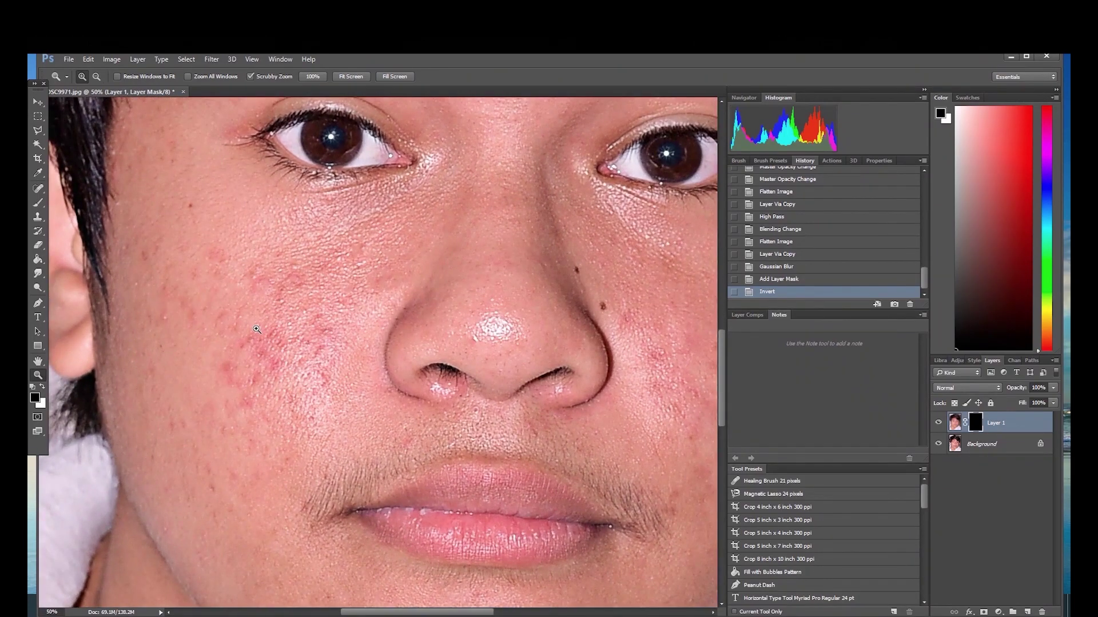
pyautogui.click(37, 202)
pyautogui.click(94, 76)
pyautogui.click(465, 87)
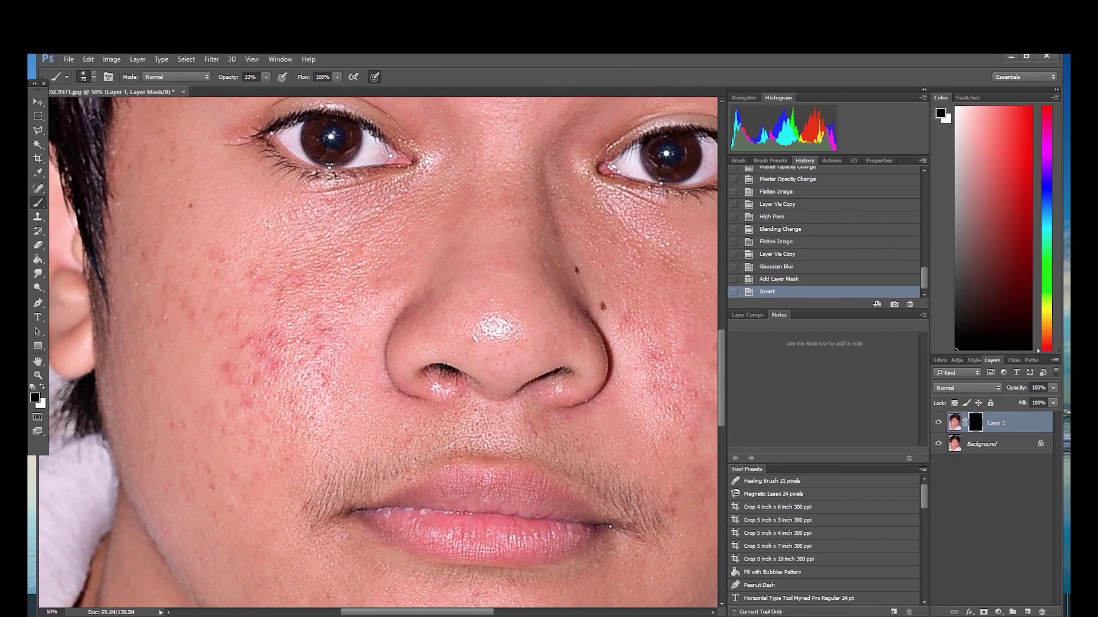
pyautogui.click(266, 76)
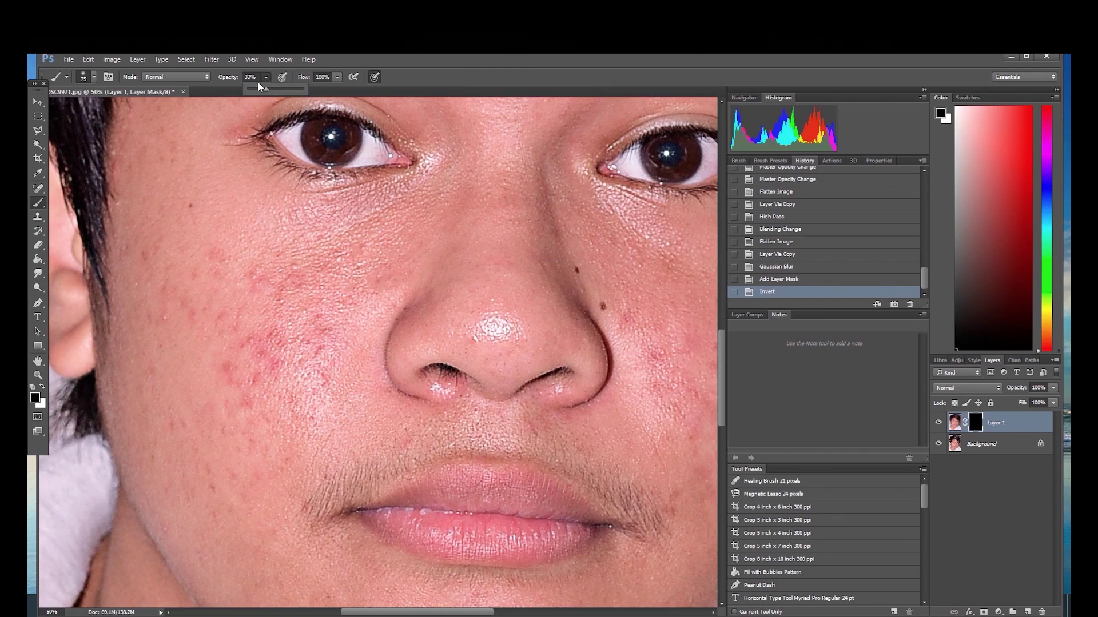
pyautogui.moveTo(257, 95); pyautogui.dragTo(258, 94)
pyautogui.click(43, 389)
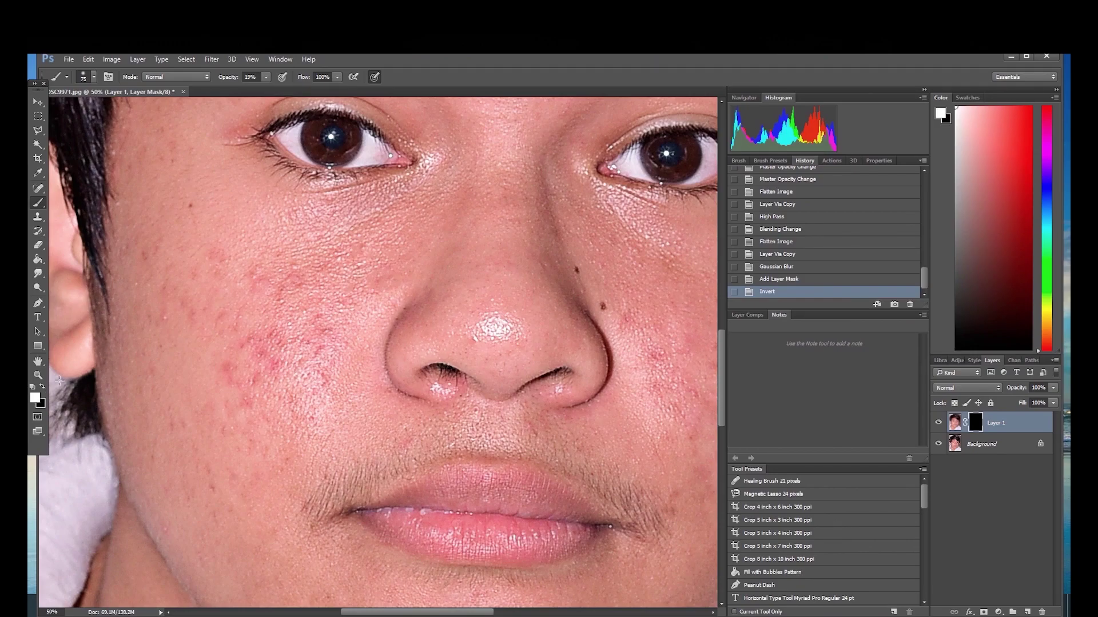
pyautogui.moveTo(242, 259); pyautogui.dragTo(223, 216)
# - Try painting the mask over the red cheek area with the brush at 100% opacity, and undo the stroke
pyautogui.click(266, 77)
pyautogui.moveTo(266, 92); pyautogui.dragTo(396, 122)
pyautogui.moveTo(228, 371)
pyautogui.mouseDown()
pyautogui.moveTo(275, 366)
pyautogui.moveTo(314, 206)
pyautogui.moveTo(205, 277)
pyautogui.moveTo(317, 303)
pyautogui.moveTo(285, 347)
pyautogui.mouseUp()
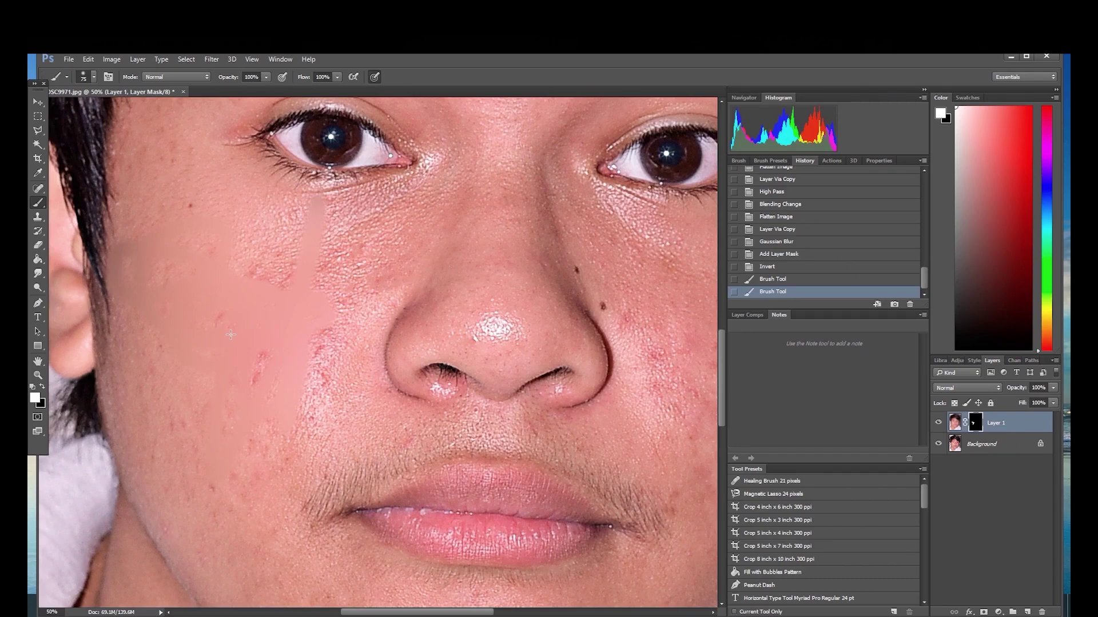
pyautogui.hotkey('ctrl', 'z')
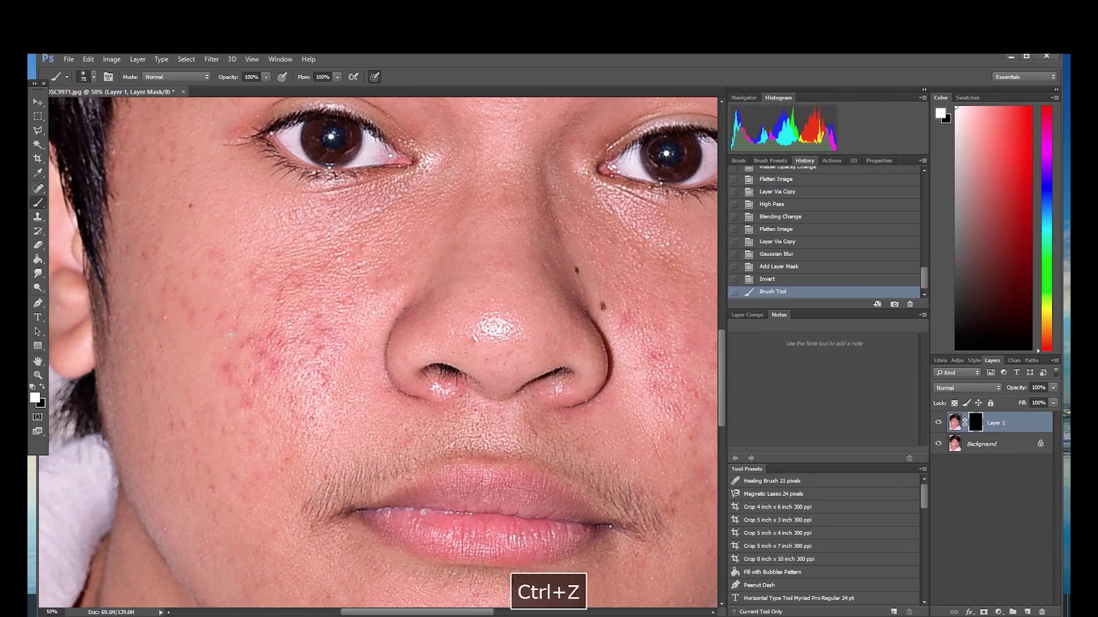
# - Lower the brush opacity to 15% and paint white on the mask over the outer cheek
pyautogui.click(266, 77)
pyautogui.moveTo(266, 89); pyautogui.dragTo(219, 93)
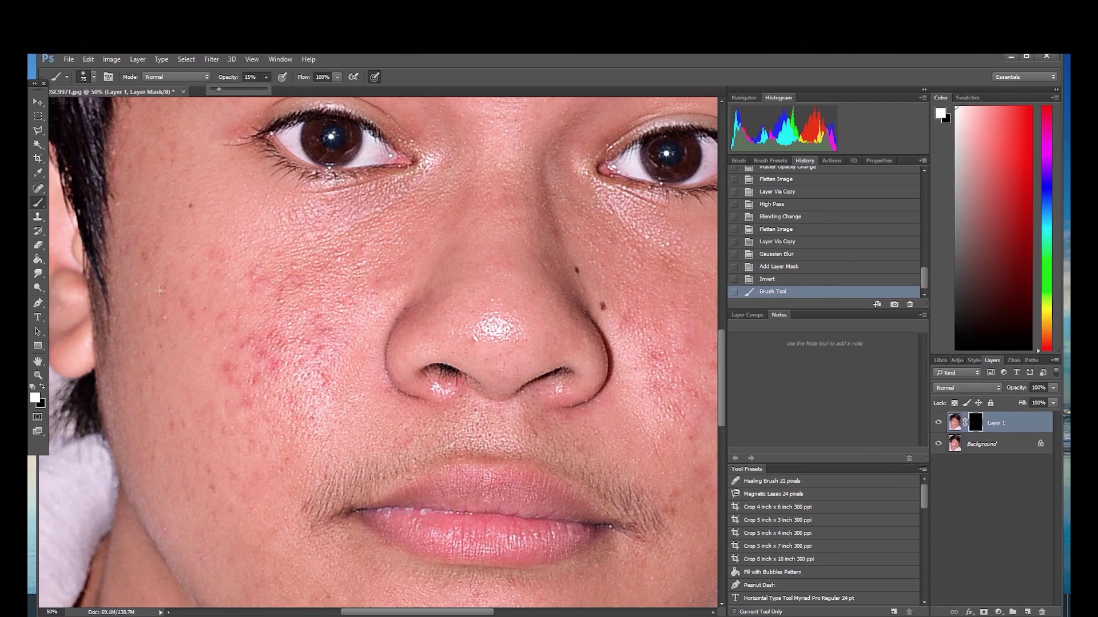
pyautogui.click(173, 271)
pyautogui.moveTo(174, 271)
pyautogui.mouseDown()
pyautogui.moveTo(254, 287)
pyautogui.moveTo(180, 208)
pyautogui.mouseUp()
# - Enlarge the brush to 179 px and paint the mask over the reddish cheek up to the nose, raising the brush opacity to 36%
pyautogui.click(93, 77)
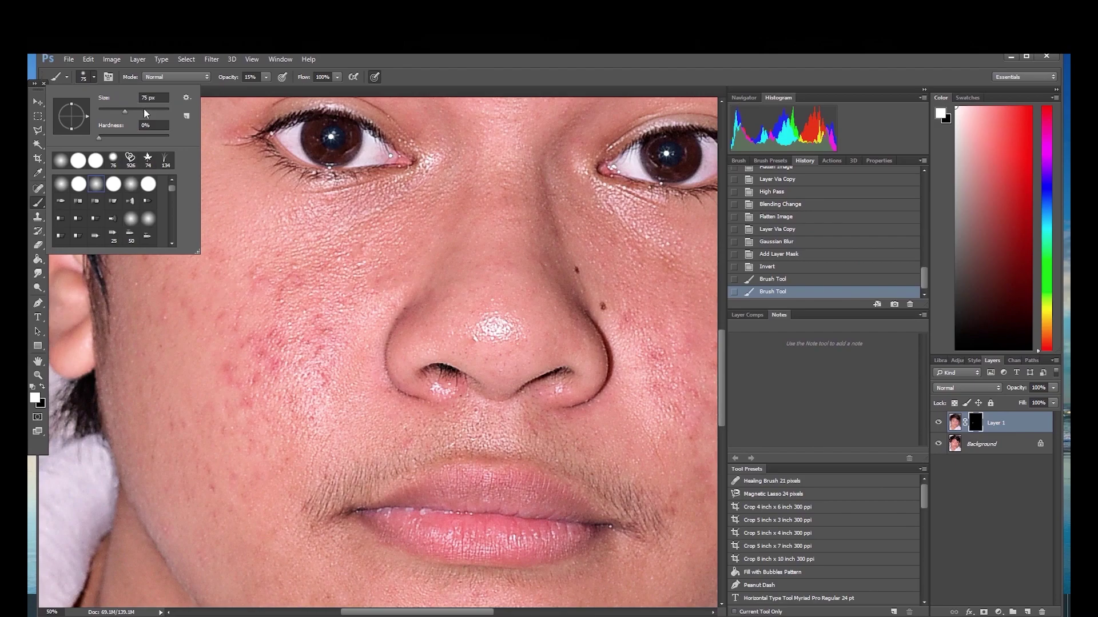
pyautogui.click(148, 110)
pyautogui.press('Return')
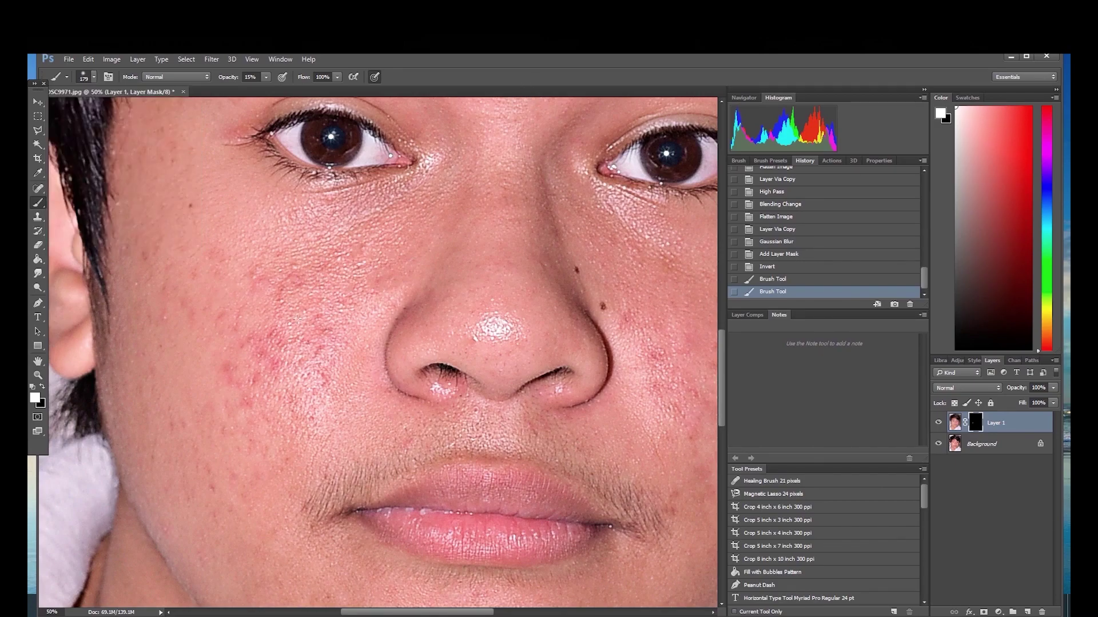
pyautogui.moveTo(233, 369); pyautogui.dragTo(228, 362)
pyautogui.press('3')
pyautogui.press('6')
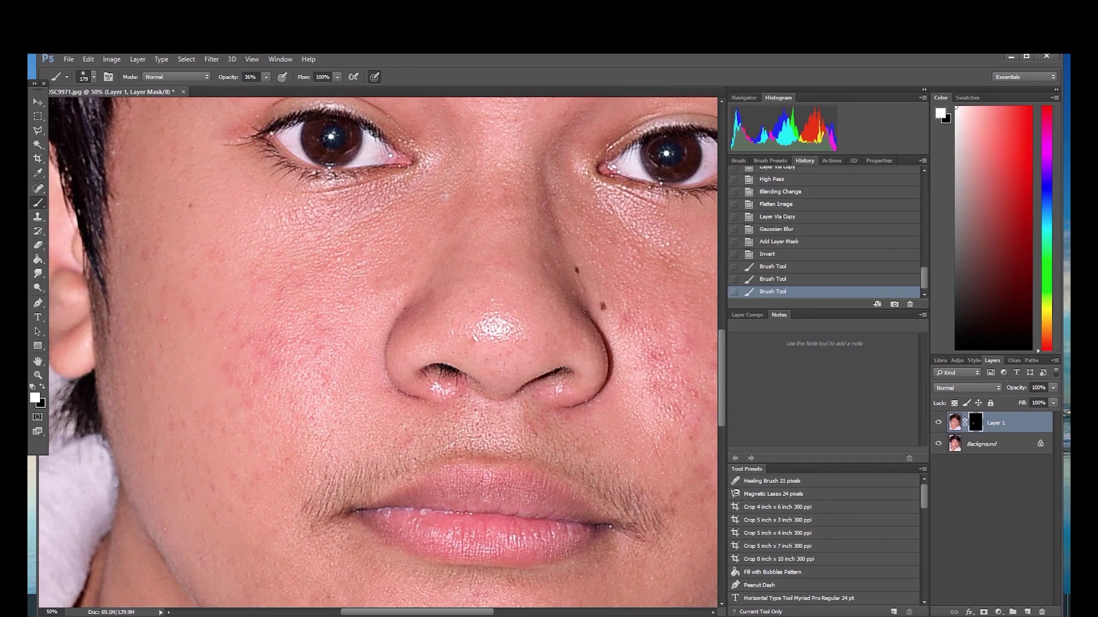
pyautogui.moveTo(376, 262); pyautogui.dragTo(320, 343)
# - Paint white on the mask over the forehead and between the eyebrows to smooth the skin there
pyautogui.scroll(5, 506, 235)
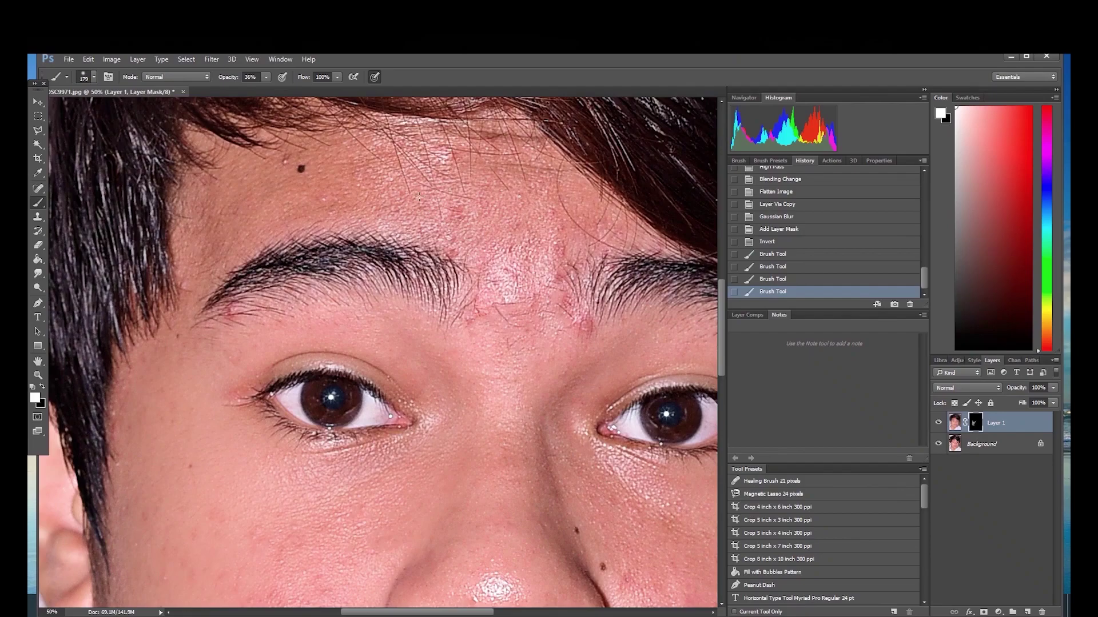
pyautogui.moveTo(506, 234)
pyautogui.mouseDown()
pyautogui.moveTo(451, 263)
pyautogui.moveTo(465, 231)
pyautogui.mouseUp()
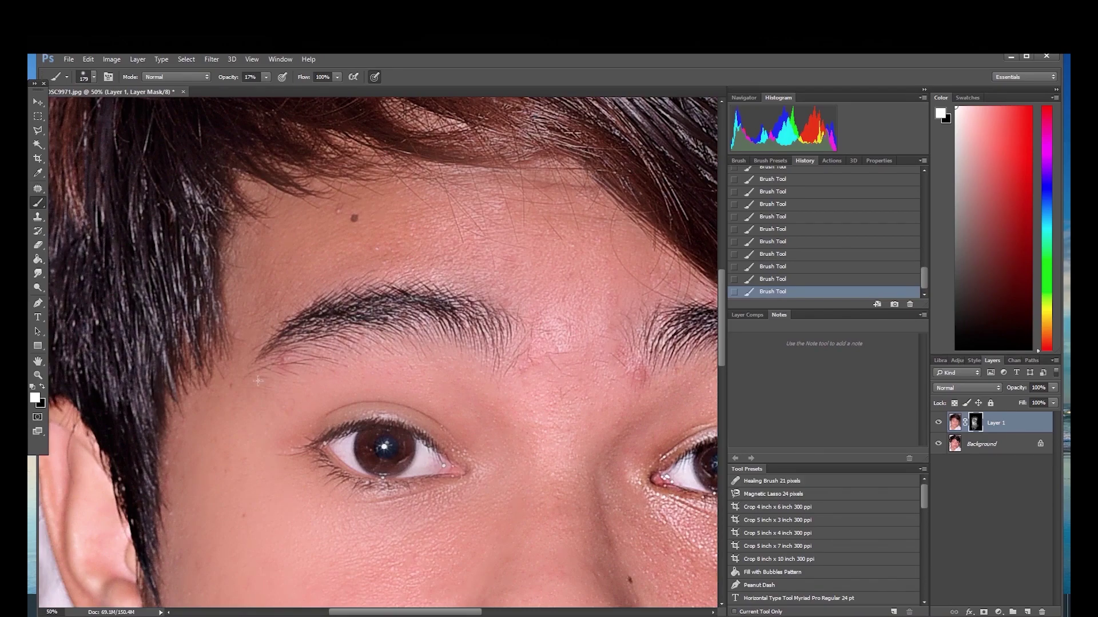
pyautogui.scroll(-3, 700, 315)
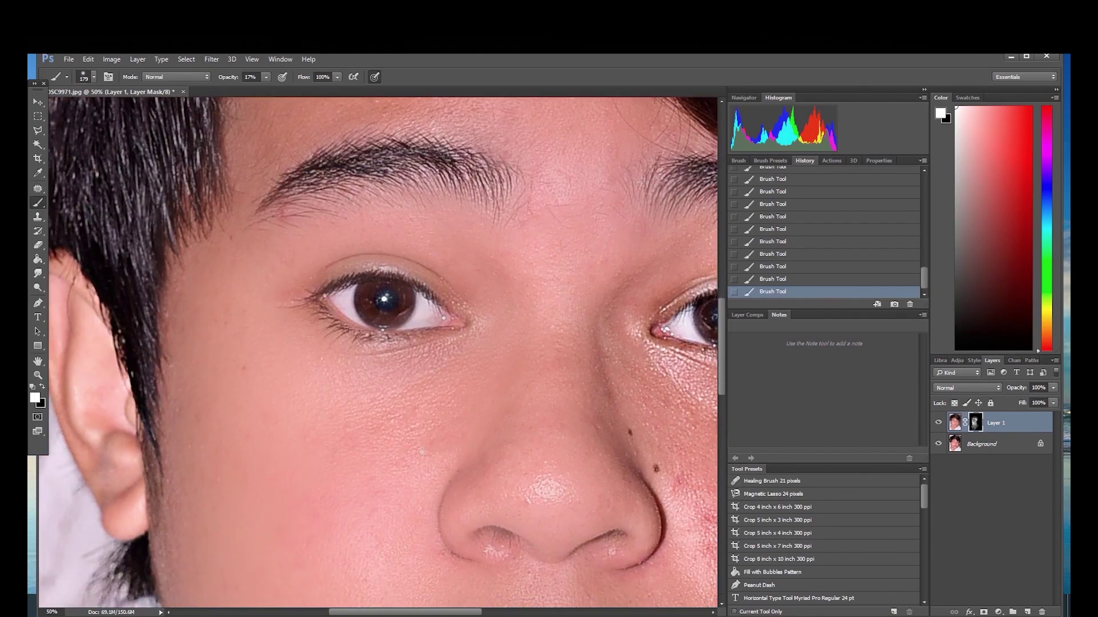
# - Paint the mask over the cheek and around the eye on the other side of the face, using brush opacities of 30% and 16%
pyautogui.scroll(1, 700, 315)
pyautogui.click(38, 361)
pyautogui.moveTo(419, 355); pyautogui.dragTo(107, 326)
pyautogui.press('b')
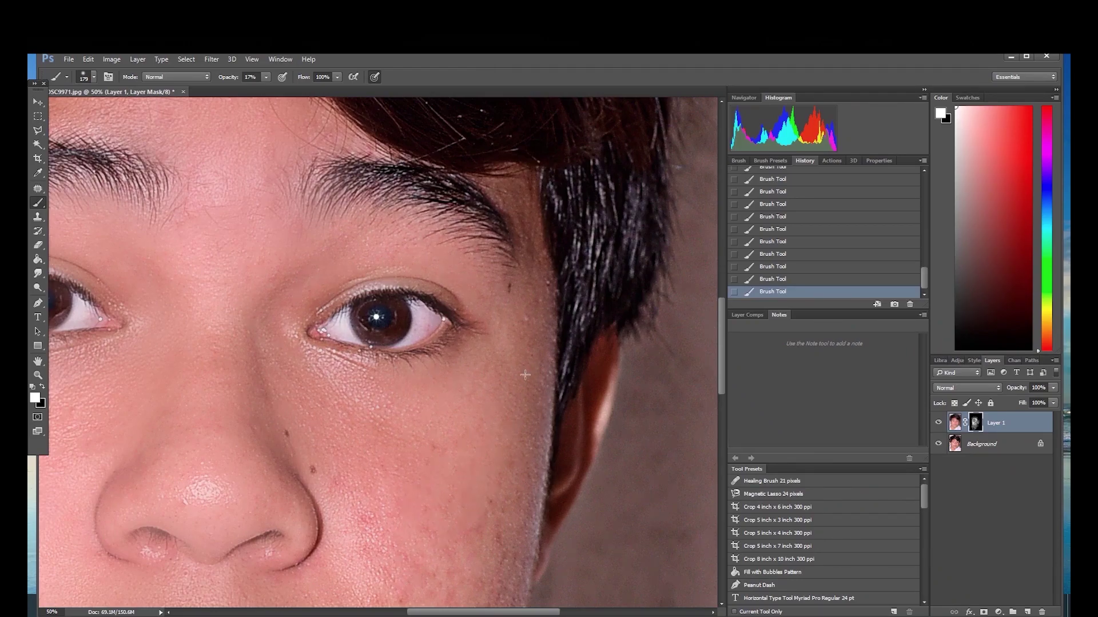
pyautogui.scroll(-1, 357, 478)
pyautogui.scroll(-1, 358, 477)
pyautogui.press('3')
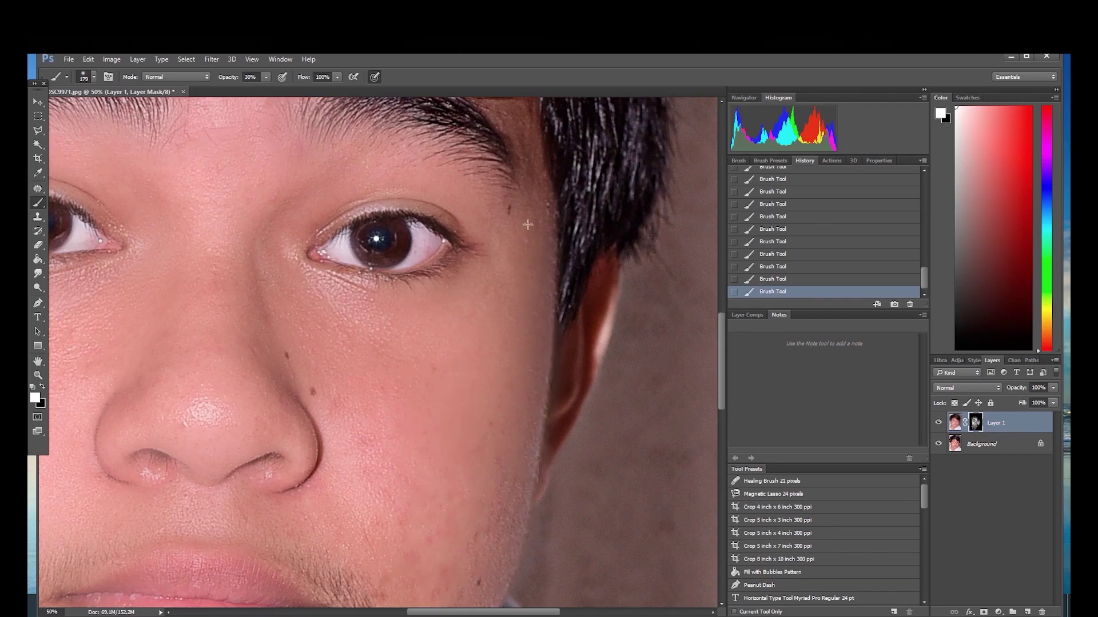
pyautogui.press('1')
pyautogui.press('6')
pyautogui.scroll(-1, 453, 480)
pyautogui.scroll(-1, 486, 383)
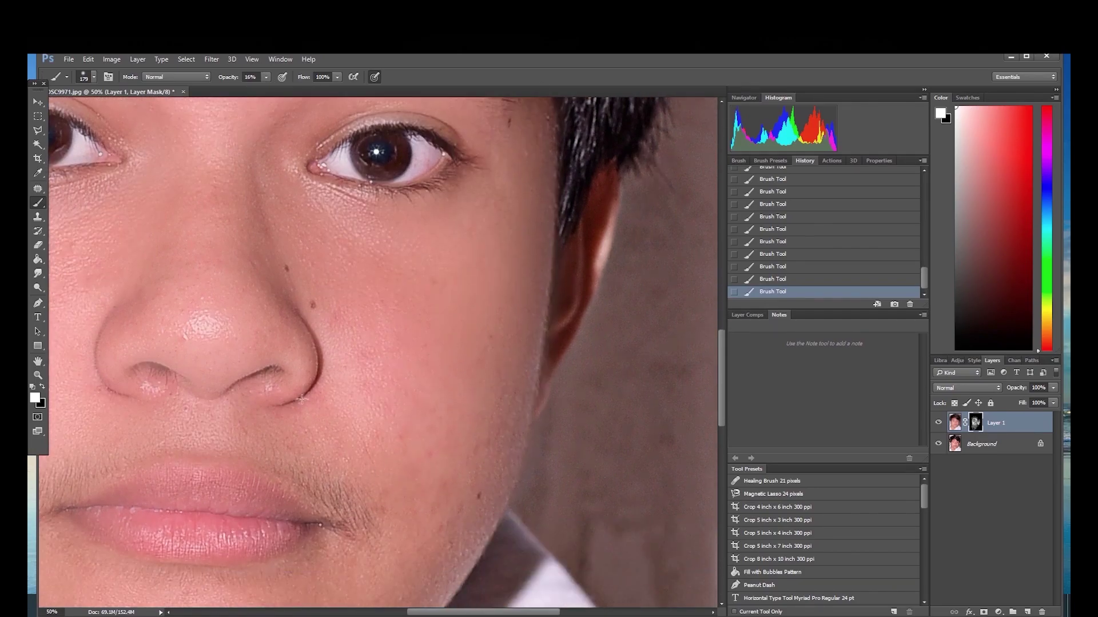
pyautogui.scroll(-1, 521, 286)
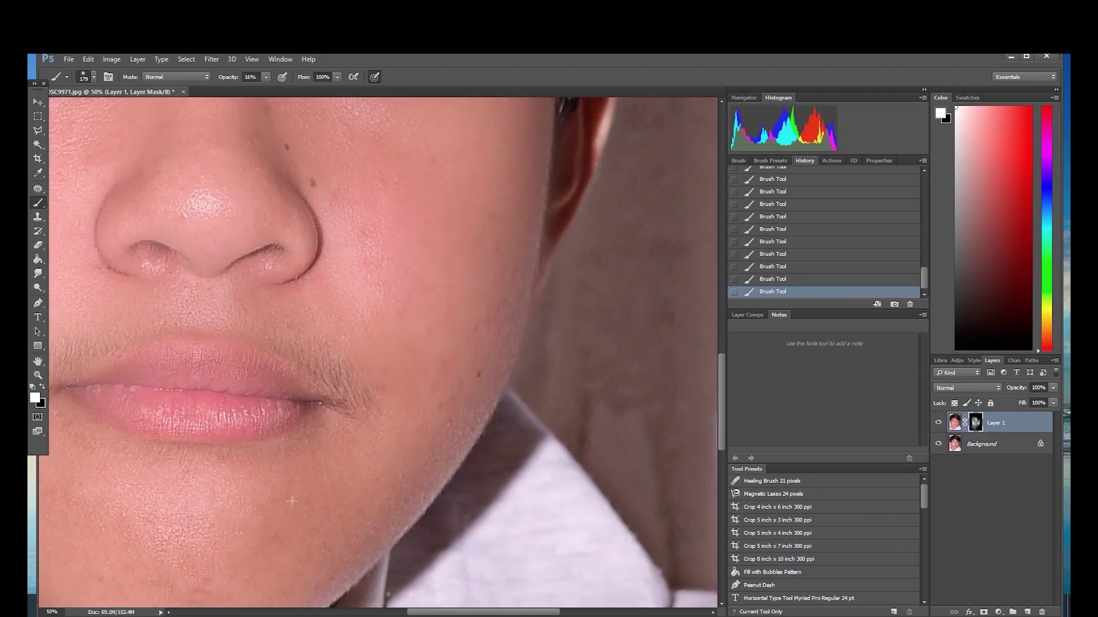
# - Reduce the opacity of the masked blur layer and flatten the image
pyautogui.press('z')
pyautogui.keyDown('alt'); pyautogui.click(252, 464); pyautogui.keyUp('alt')
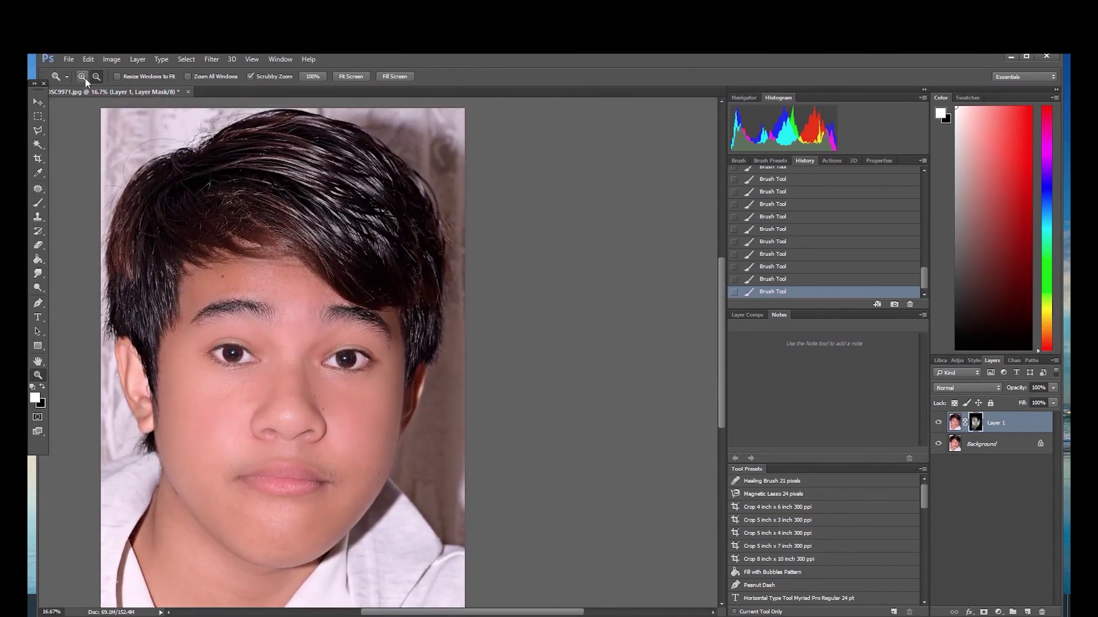
pyautogui.click(290, 423)
pyautogui.moveTo(1053, 388)
pyautogui.mouseDown()
pyautogui.moveTo(980, 407)
pyautogui.moveTo(1048, 402)
pyautogui.mouseUp()
pyautogui.rightClick(1006, 424)
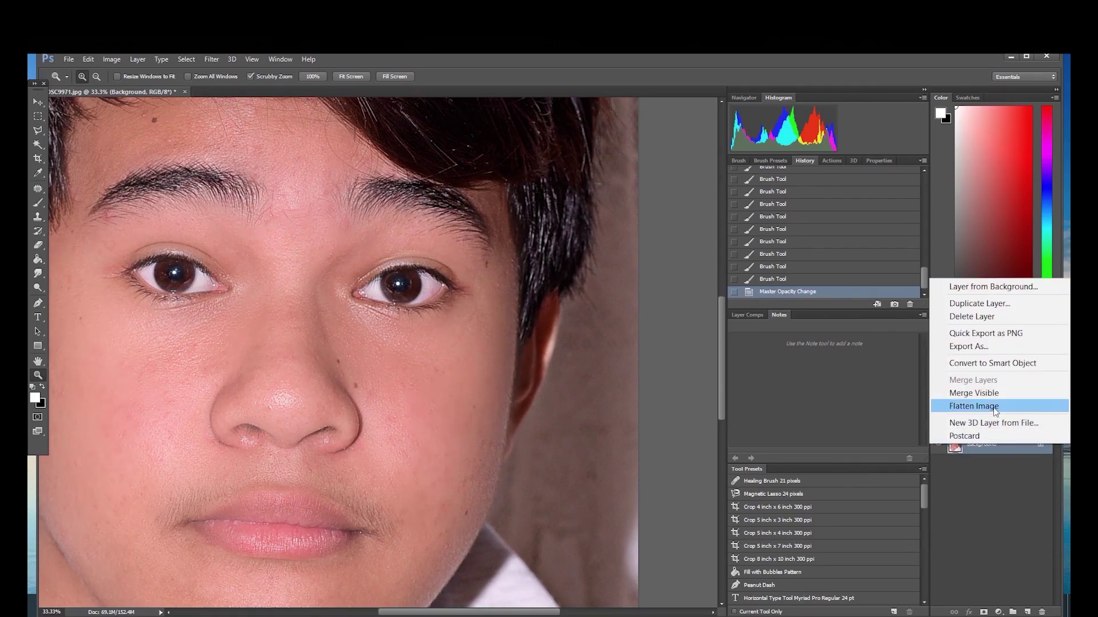
pyautogui.click(993, 407)
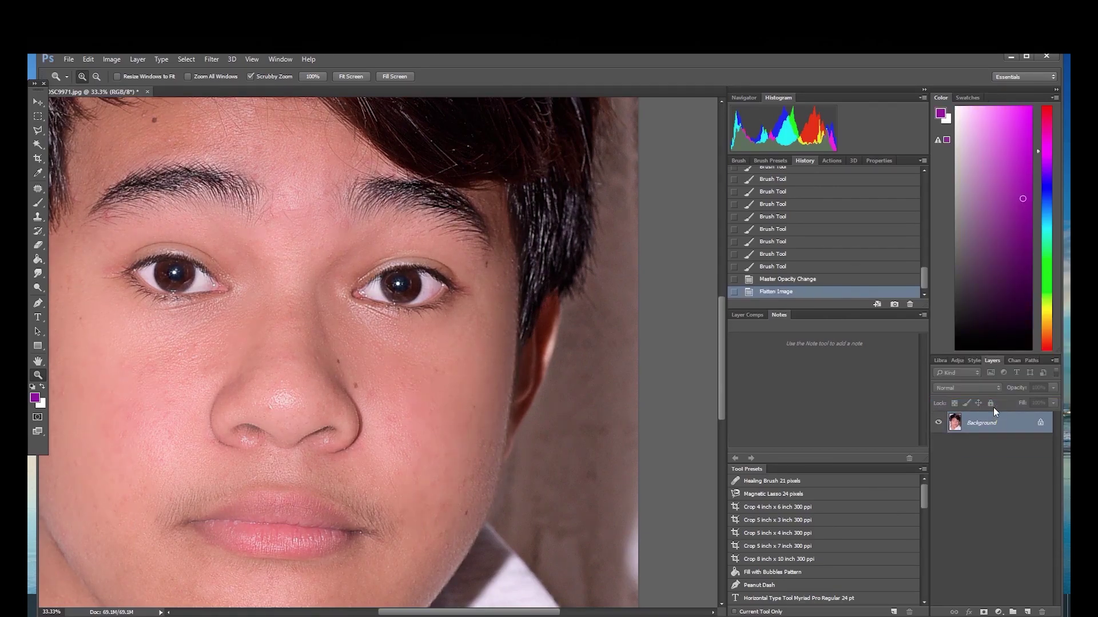
# - Duplicate the flattened background to a new layer and remove the forehead mole on it with the Patch tool
pyautogui.hotkey('ctrl', 'j')
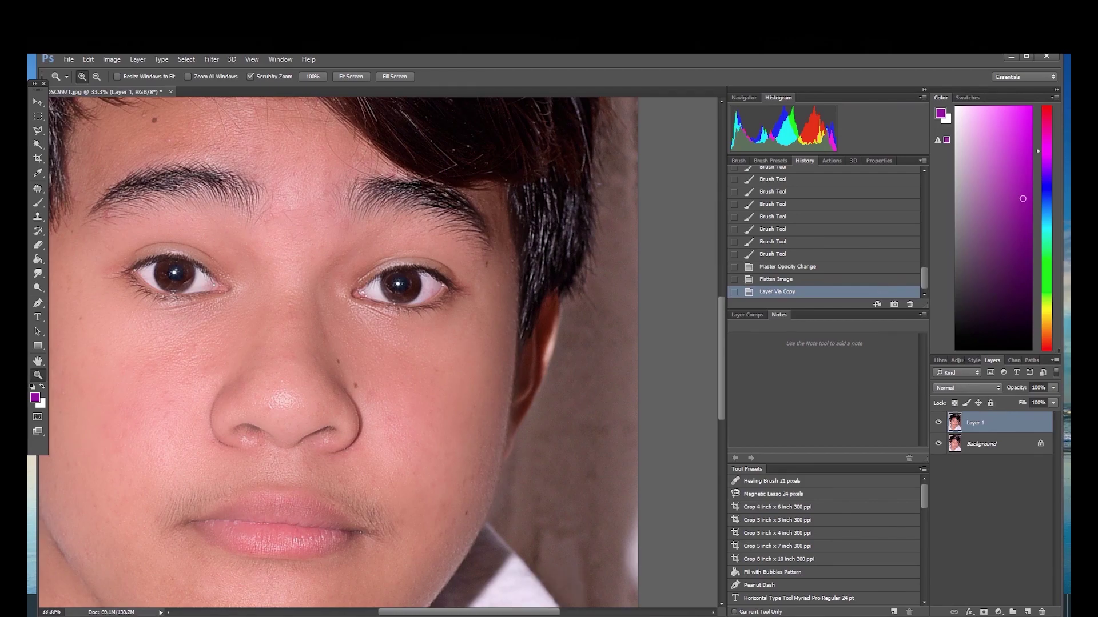
pyautogui.click(144, 160)
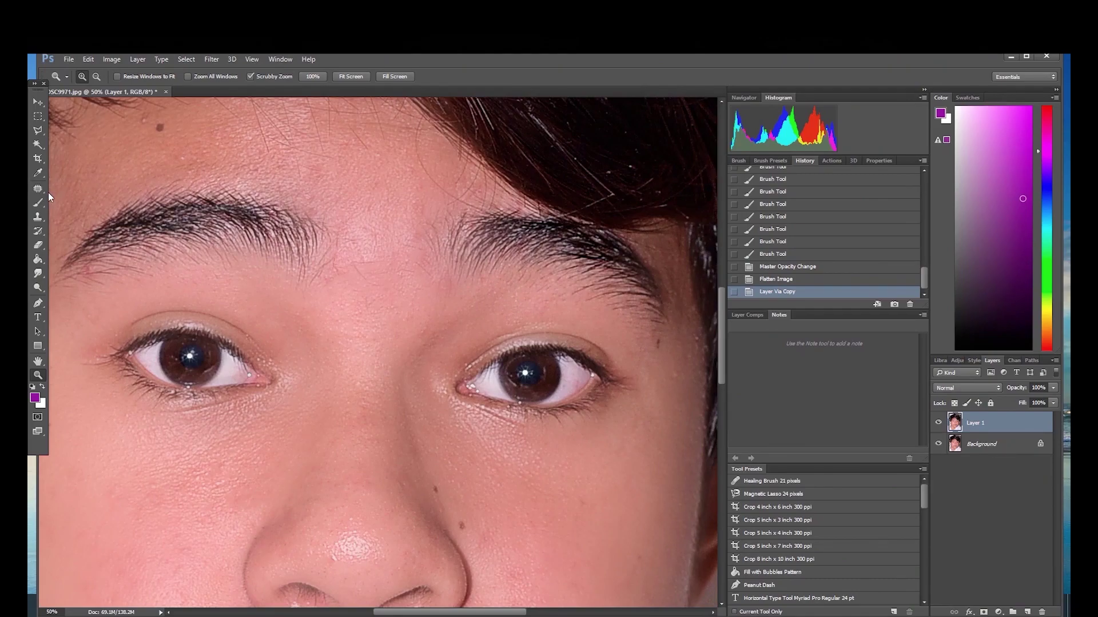
pyautogui.click(39, 189)
pyautogui.moveTo(179, 155)
pyautogui.mouseDown()
pyautogui.moveTo(195, 167)
pyautogui.moveTo(182, 141)
pyautogui.moveTo(137, 115)
pyautogui.moveTo(140, 130)
pyautogui.moveTo(150, 119)
pyautogui.moveTo(143, 140)
pyautogui.mouseUp()
pyautogui.click(177, 132)
pyautogui.hotkey('ctrl', 'd')
# - Examine the remaining marks on the lower face and the skin texture of the cheek beside the nose at 200% zoom
pyautogui.scroll(-3, 442, 299)
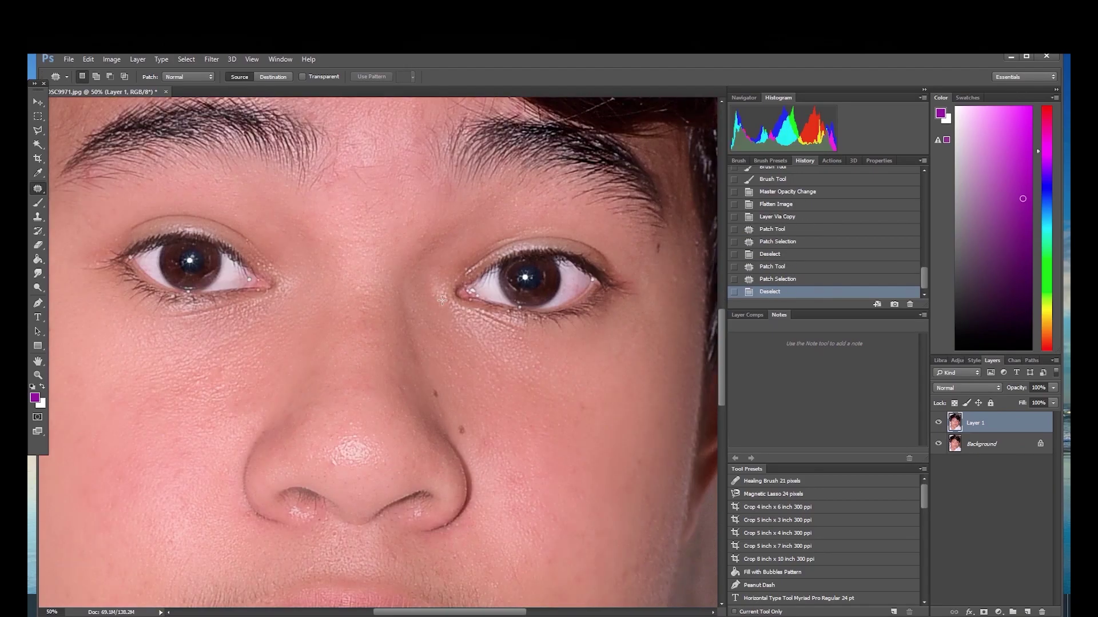
pyautogui.scroll(-6, 442, 300)
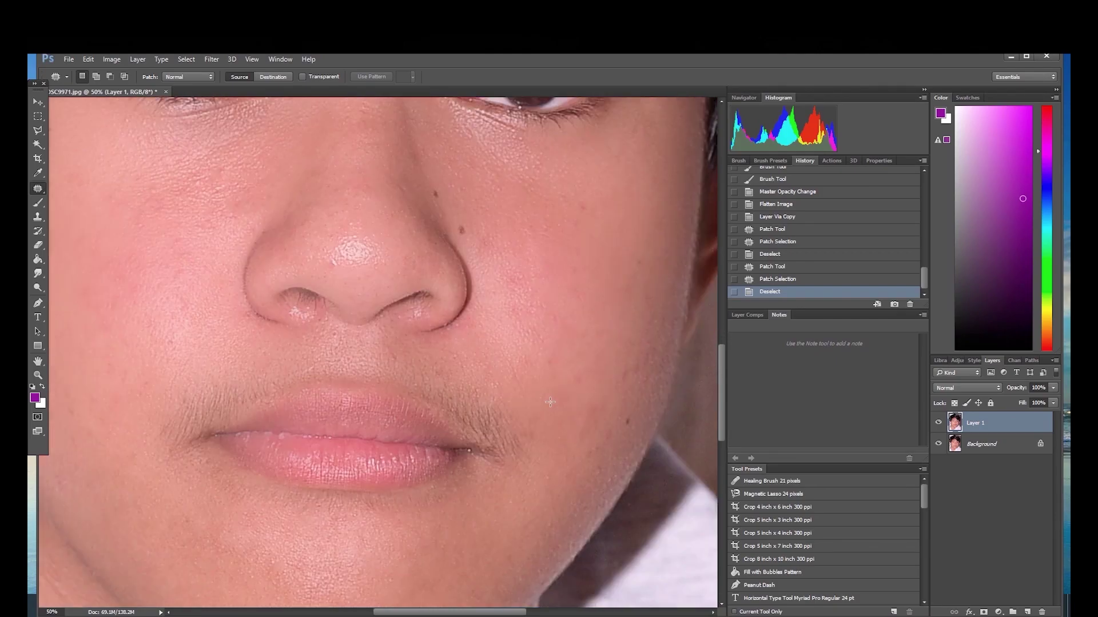
pyautogui.scroll(-2, 550, 402)
pyautogui.click(38, 375)
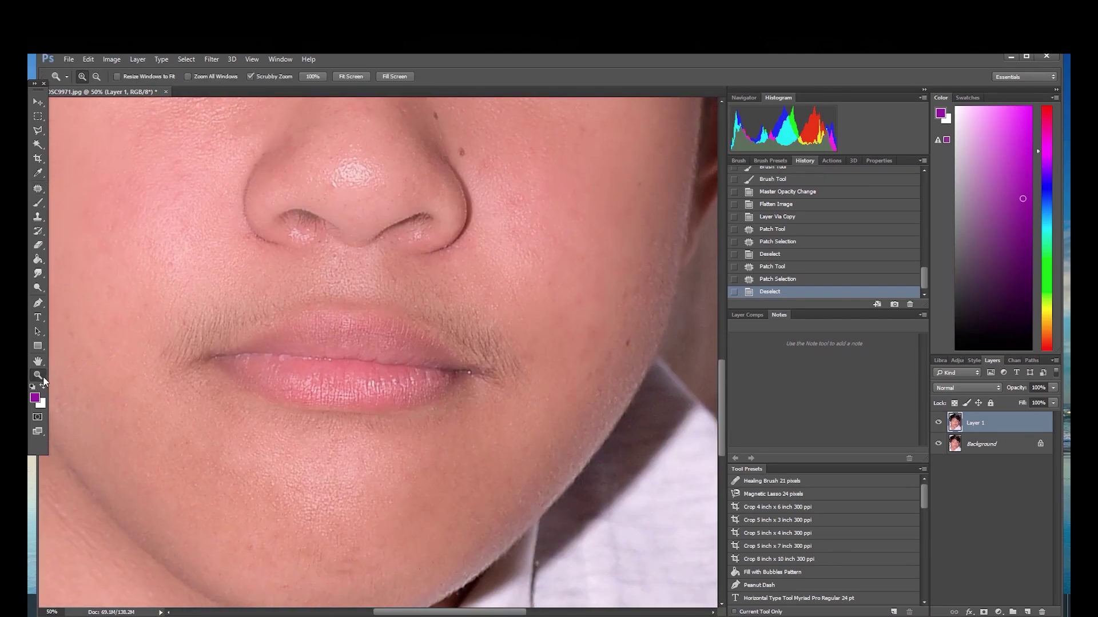
pyautogui.click(197, 290)
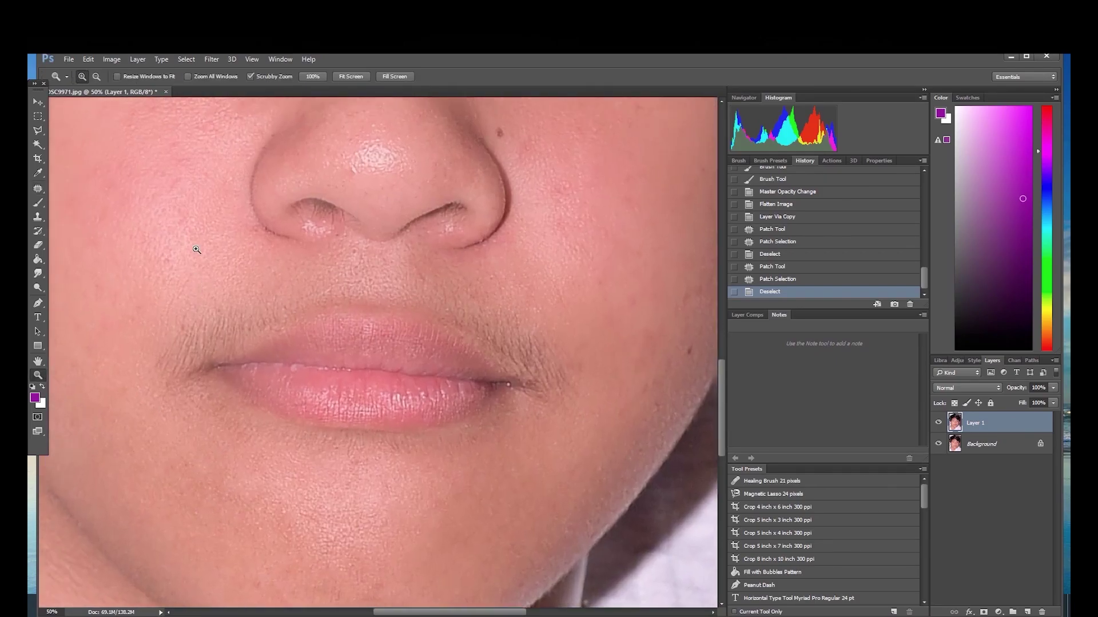
pyautogui.scroll(3, 189, 206)
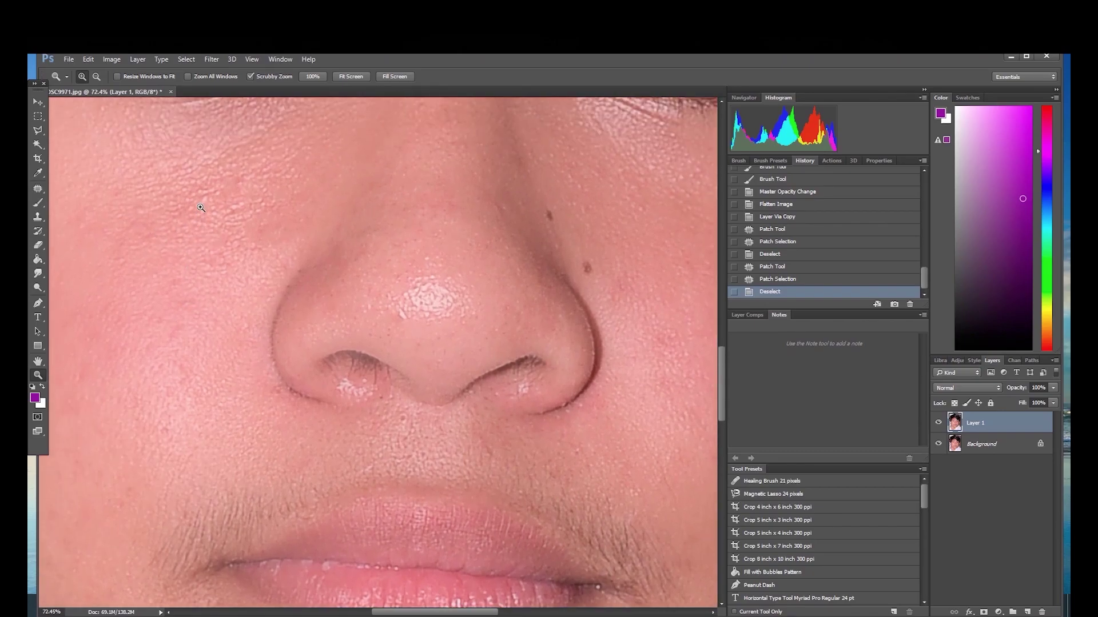
pyautogui.click(186, 205)
pyautogui.click(179, 217)
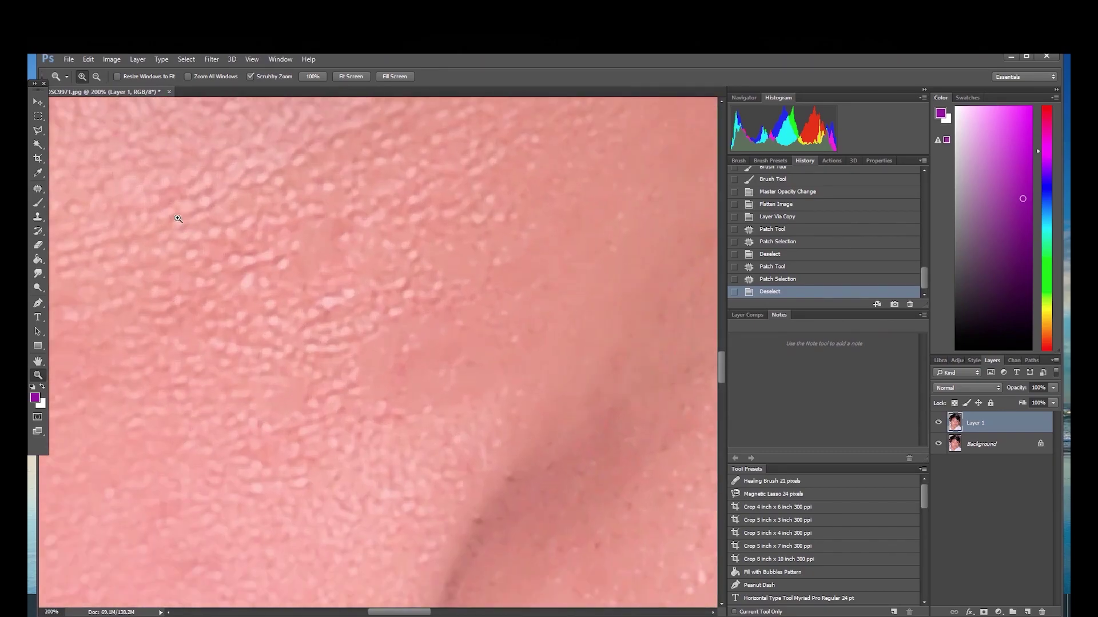
pyautogui.scroll(1, 177, 216)
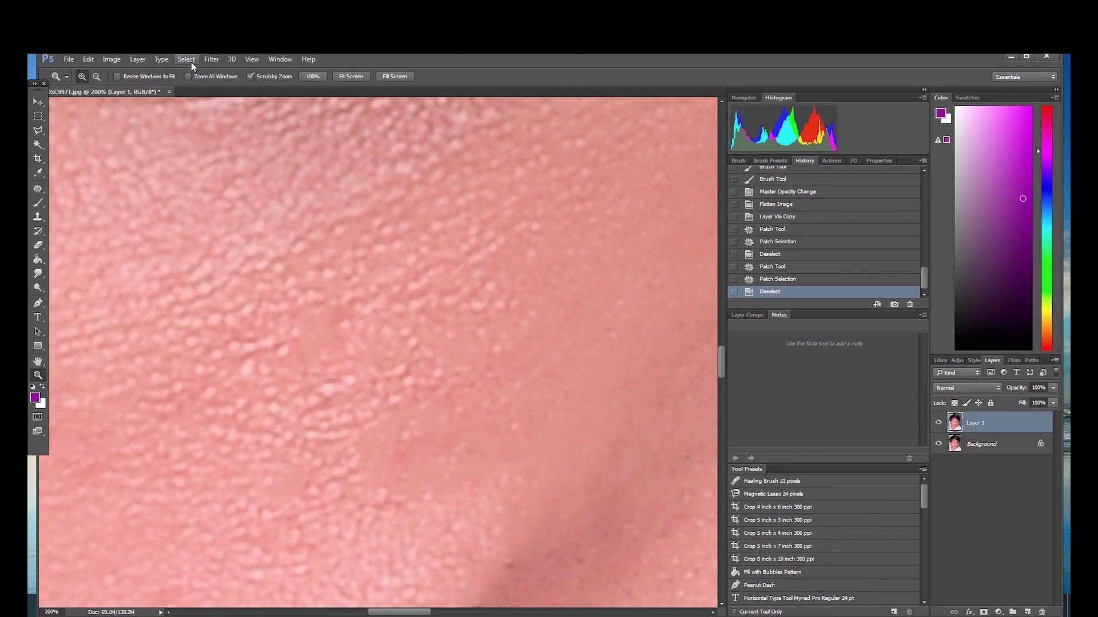
pyautogui.click(210, 60)
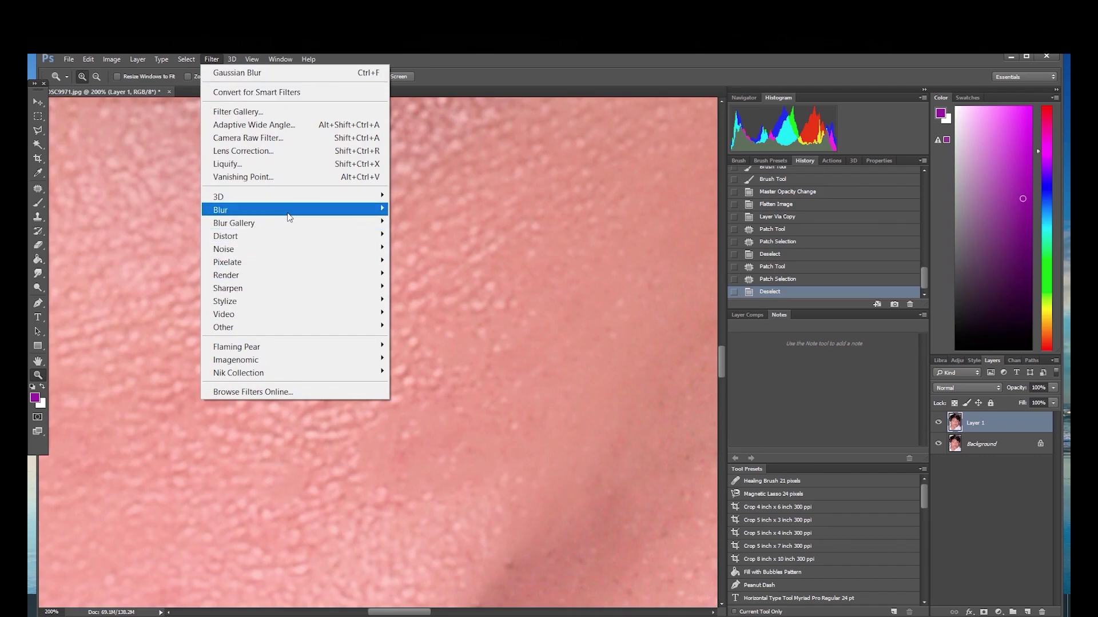
pyautogui.moveTo(357, 212)
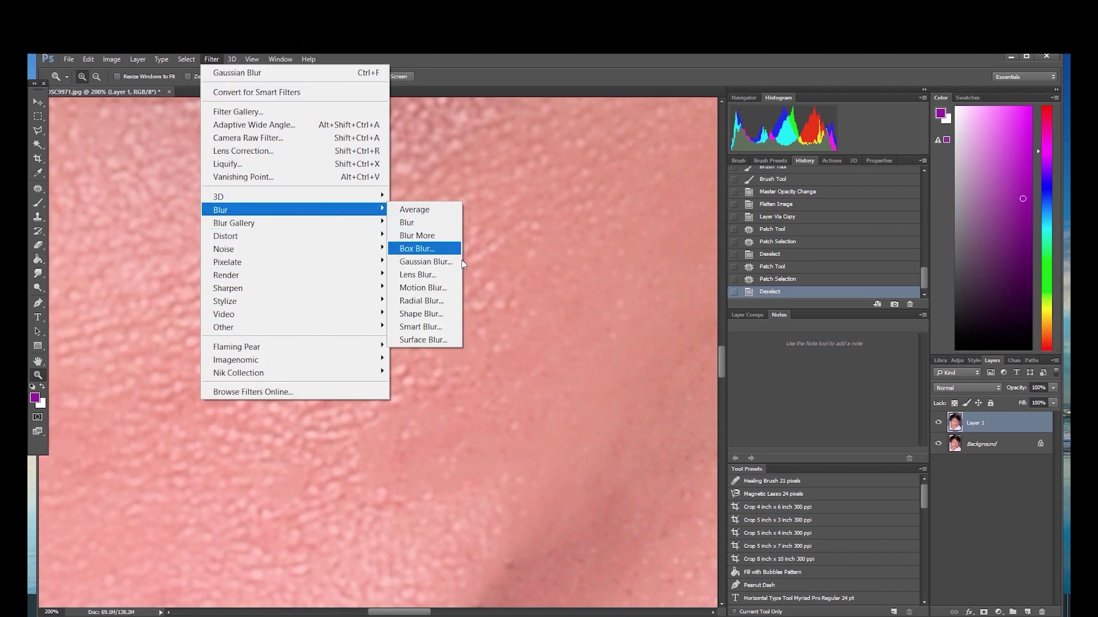
pyautogui.click(435, 262)
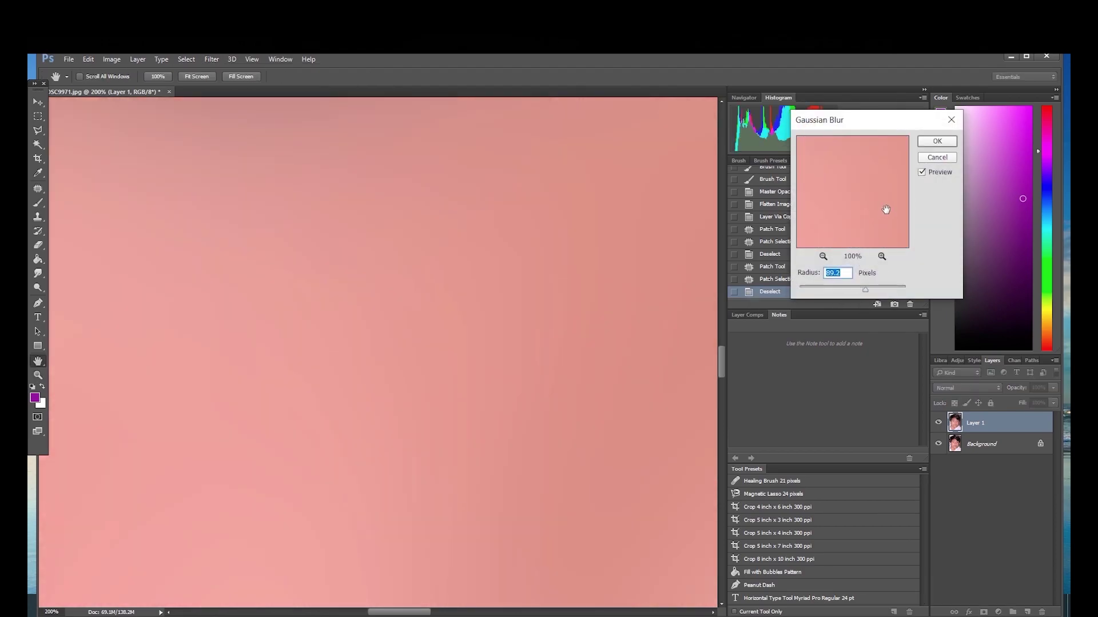
pyautogui.moveTo(864, 289); pyautogui.dragTo(811, 297)
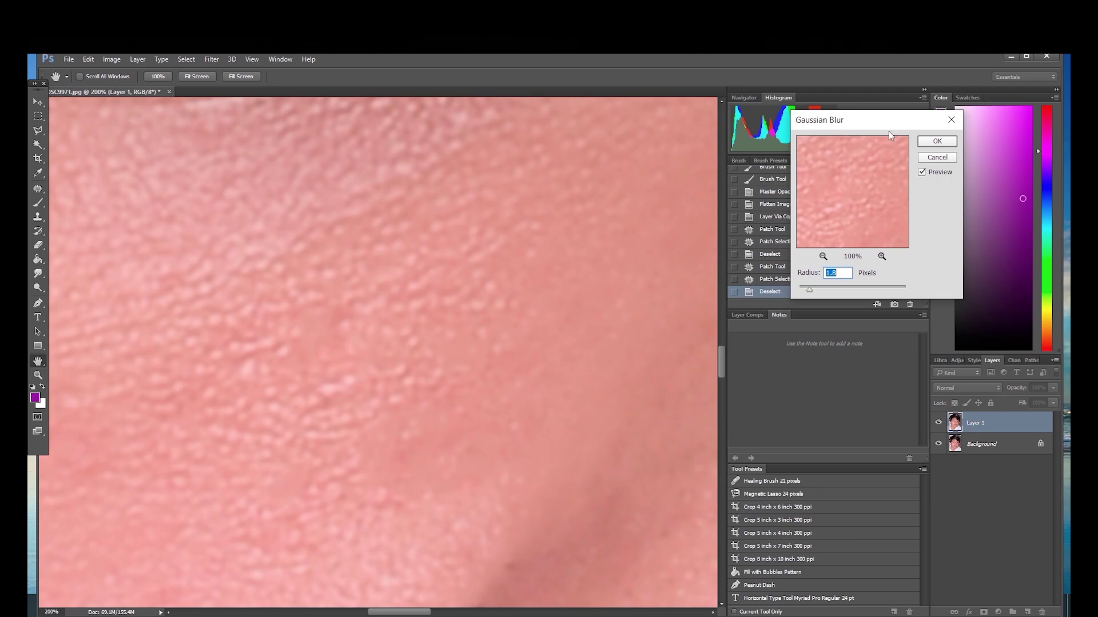
pyautogui.click(935, 159)
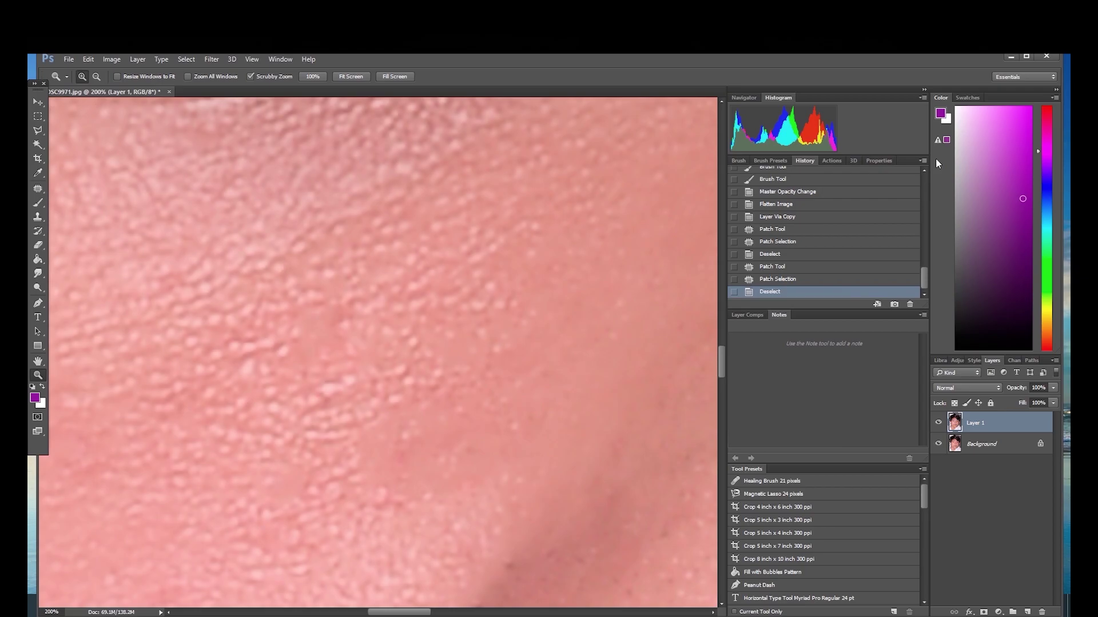
# - Remove a small mark on the cheek beside the nose on the duplicate layer with the Patch tool
pyautogui.scroll(5, 353, 217)
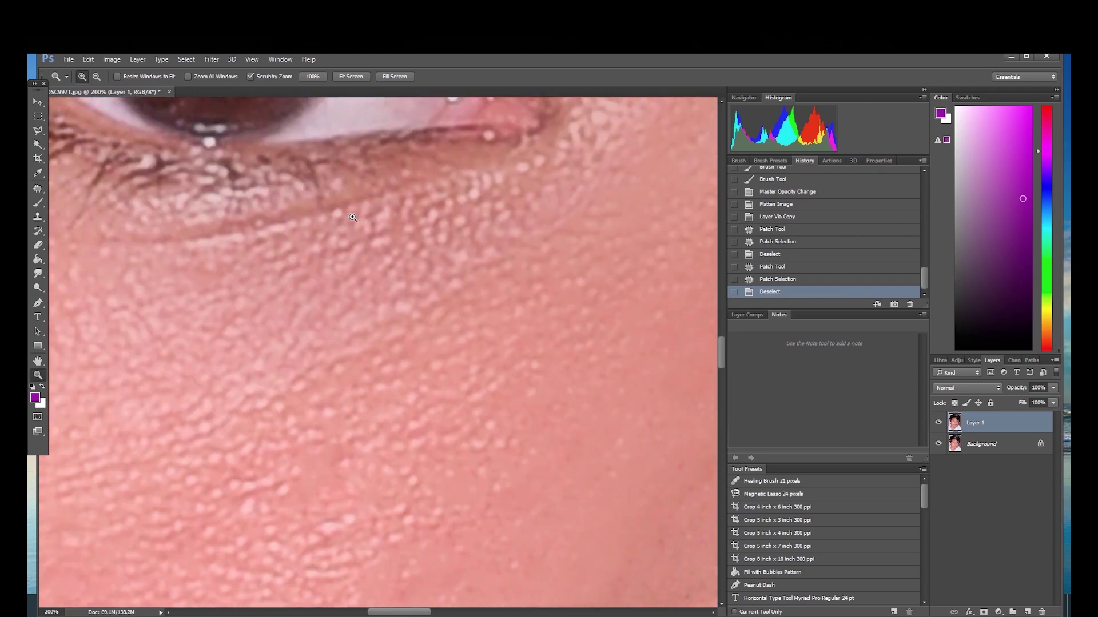
pyautogui.scroll(-5, 353, 217)
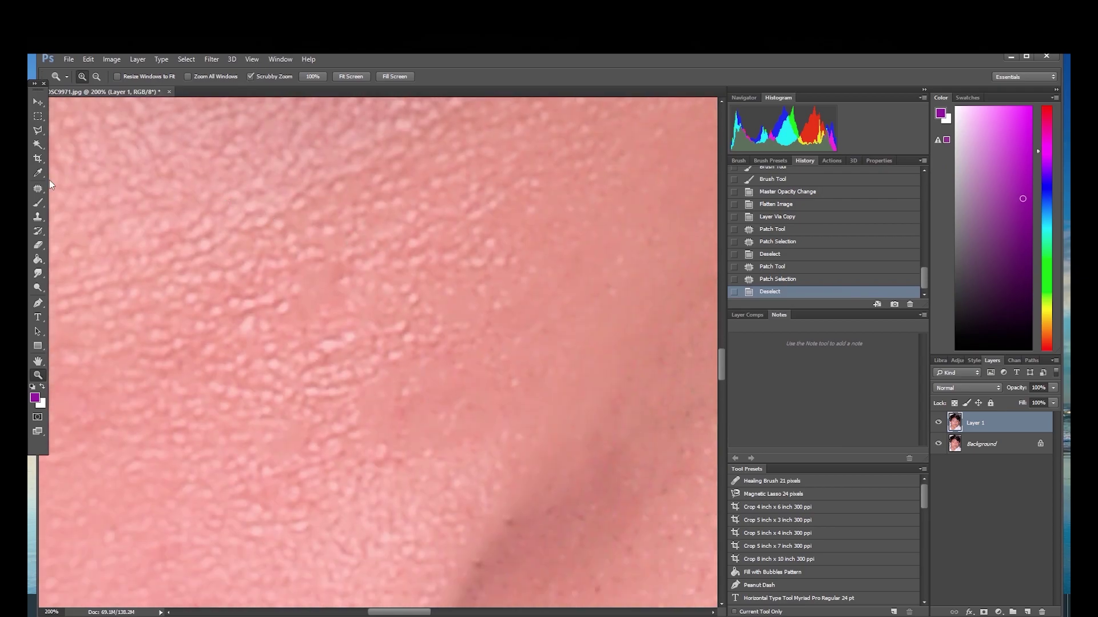
pyautogui.click(37, 188)
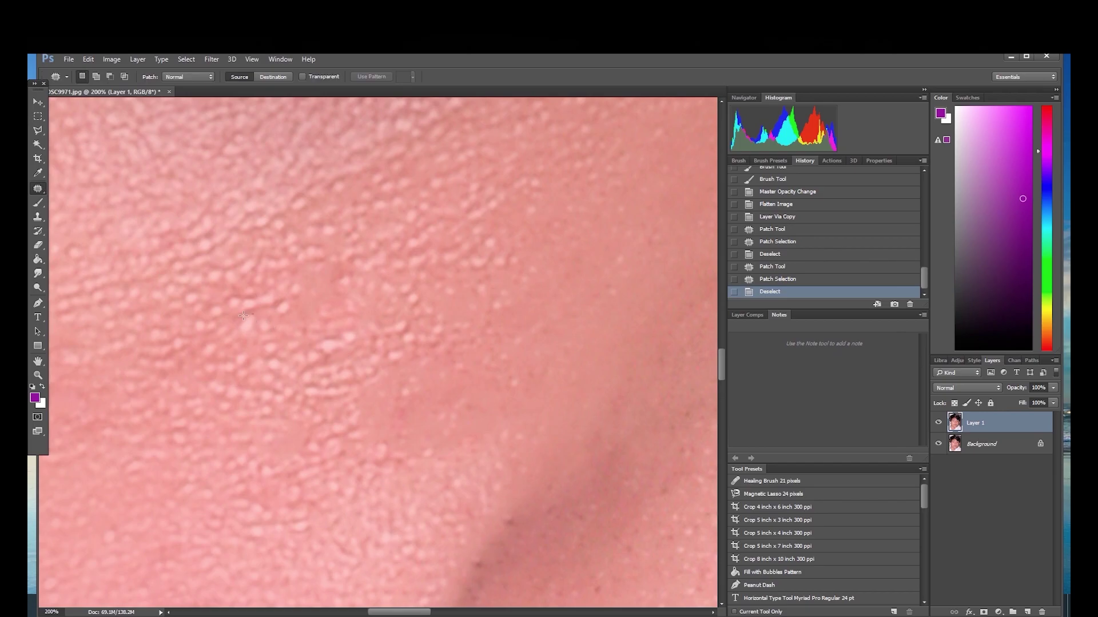
pyautogui.moveTo(254, 326); pyautogui.dragTo(225, 341)
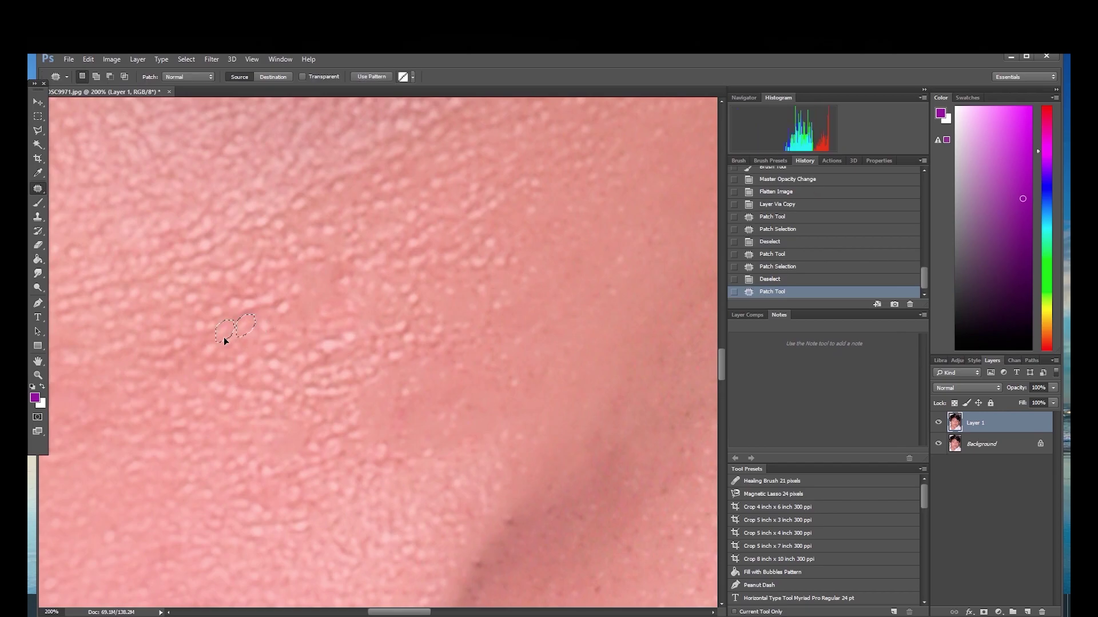
pyautogui.click(277, 355)
pyautogui.click(557, 270)
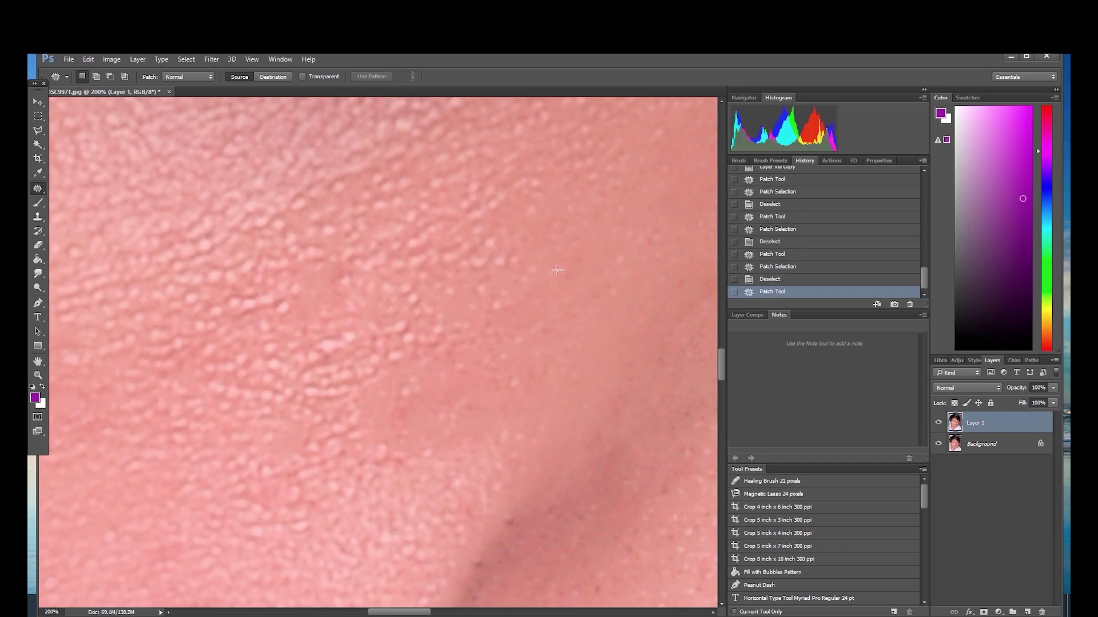
# - Examine the patched cheek and the nose area, from close up out to the whole face at 16.7% zoom
pyautogui.scroll(-3, 387, 404)
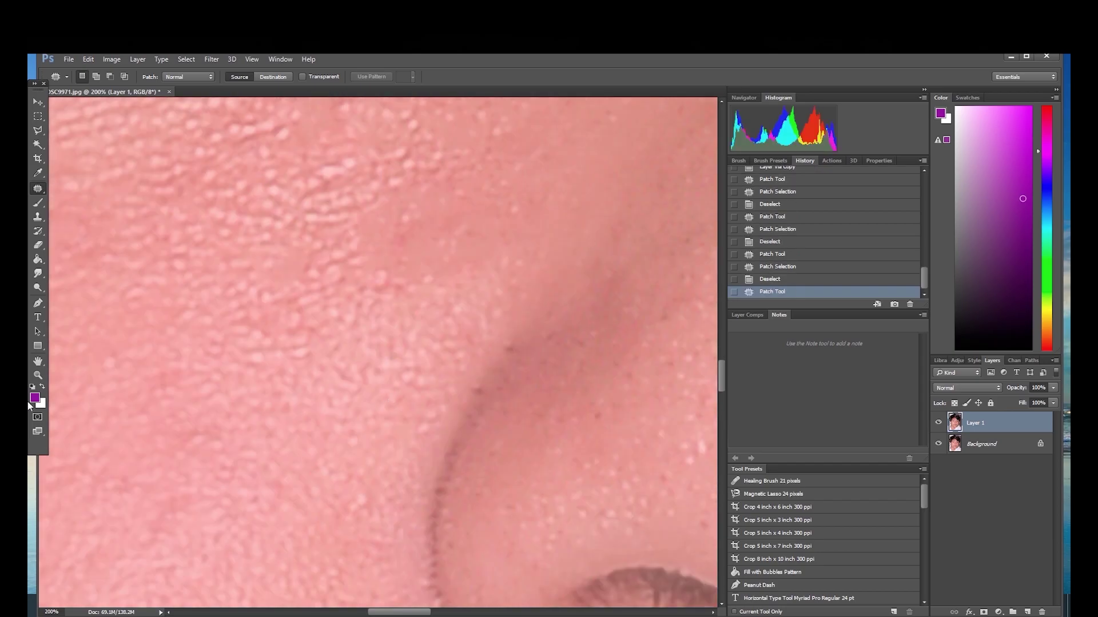
pyautogui.click(38, 375)
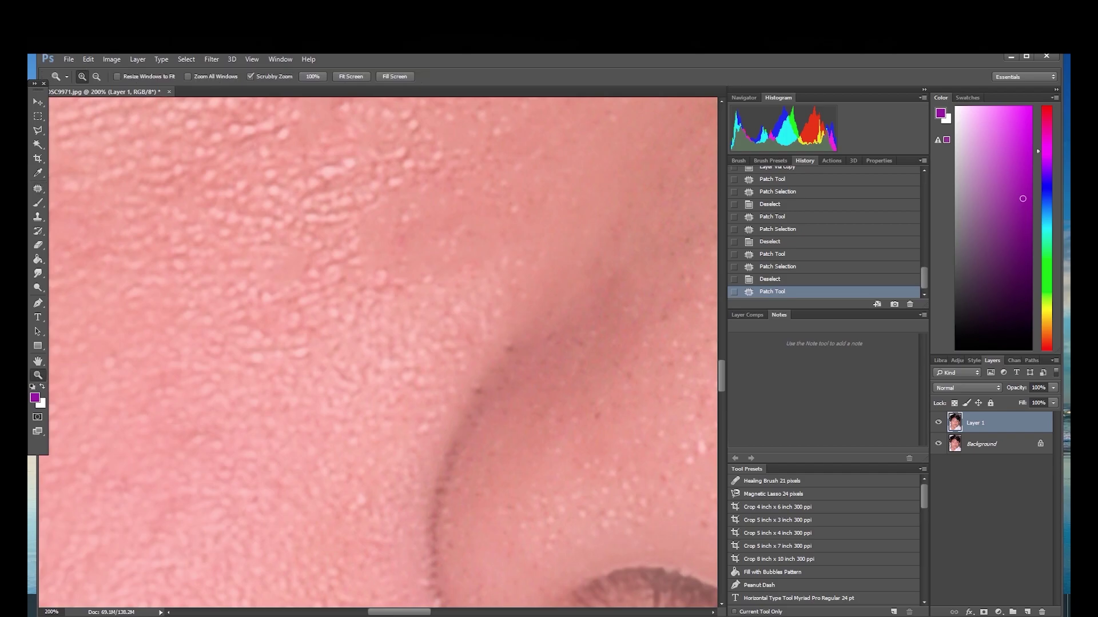
pyautogui.click(97, 76)
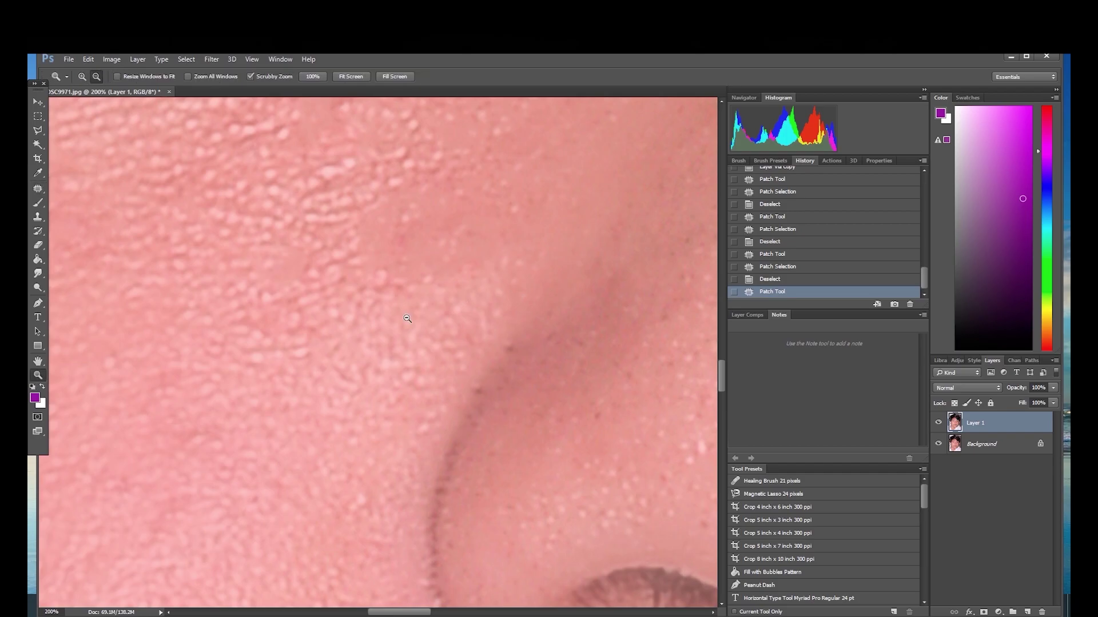
pyautogui.click(277, 342)
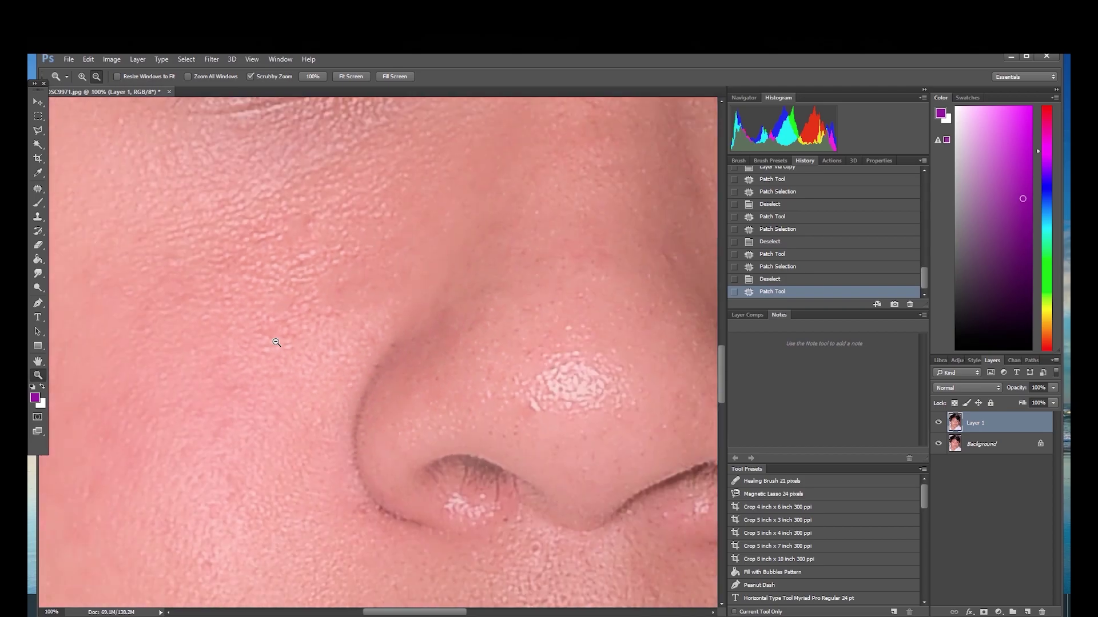
pyautogui.click(276, 342)
pyautogui.click(276, 342)
pyautogui.click(276, 346)
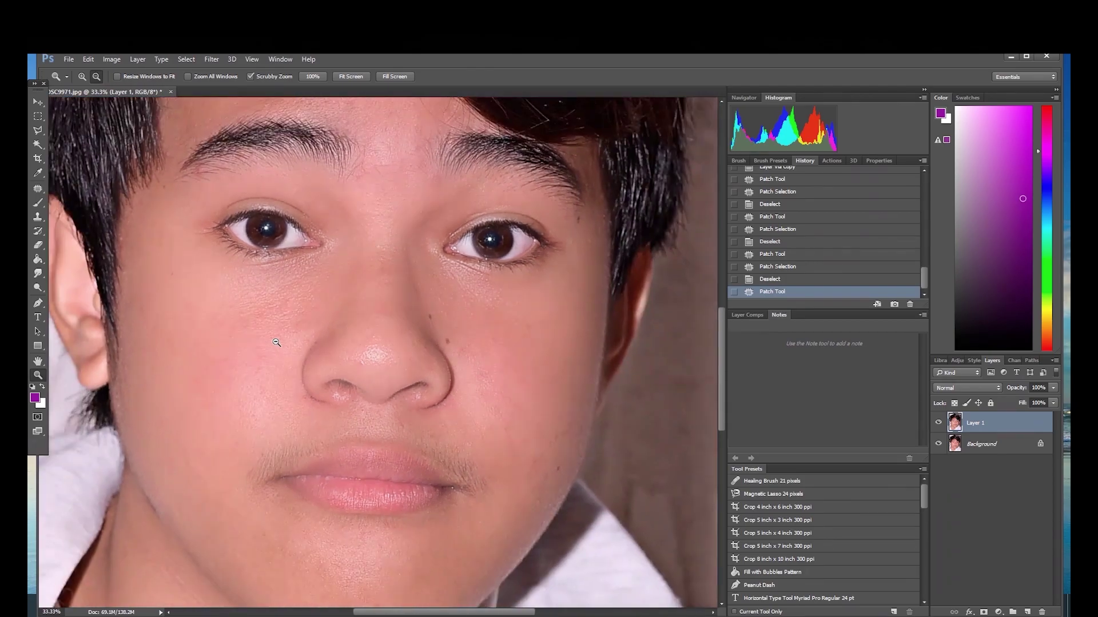
pyautogui.click(274, 354)
pyautogui.click(272, 366)
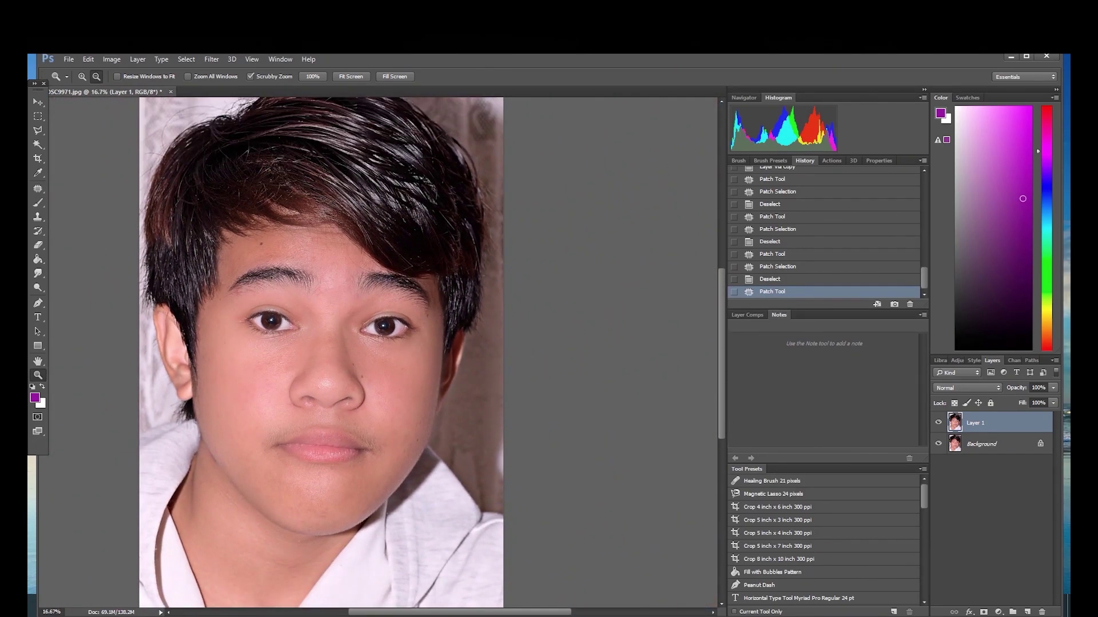
# - Patch an uneven patch of cheek skin with nearby texture at 500% zoom and clear the selection
pyautogui.click(82, 76)
pyautogui.moveTo(291, 365); pyautogui.dragTo(261, 344)
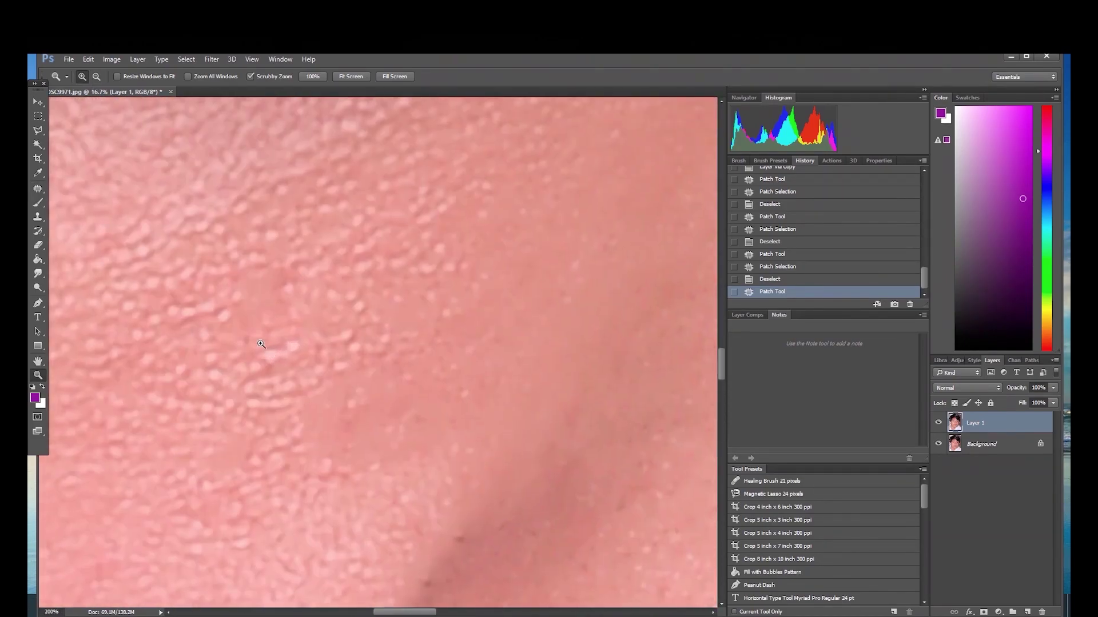
pyautogui.moveTo(220, 301); pyautogui.dragTo(278, 314)
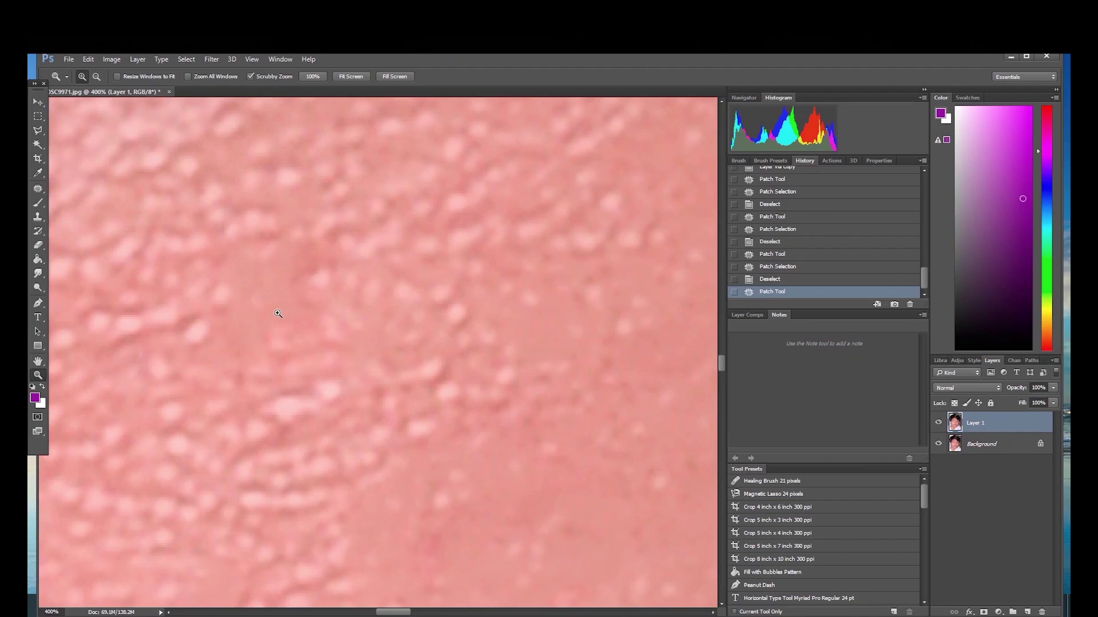
pyautogui.click(278, 313)
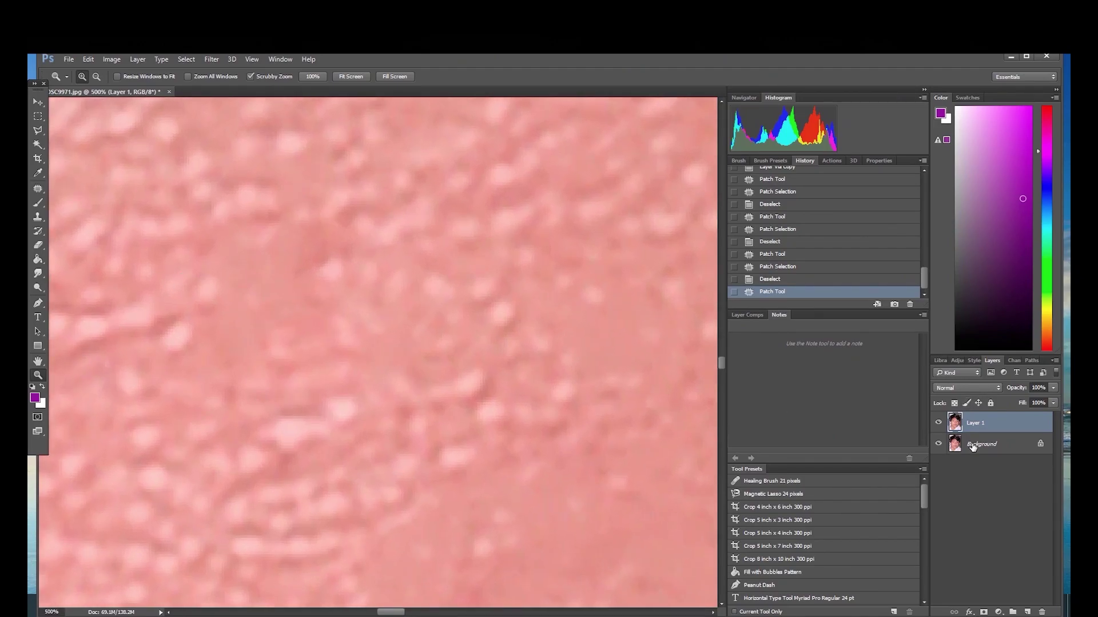
pyautogui.moveTo(37, 188)
pyautogui.mouseDown()
pyautogui.moveTo(56, 186)
pyautogui.moveTo(85, 217)
pyautogui.moveTo(86, 207)
pyautogui.mouseUp()
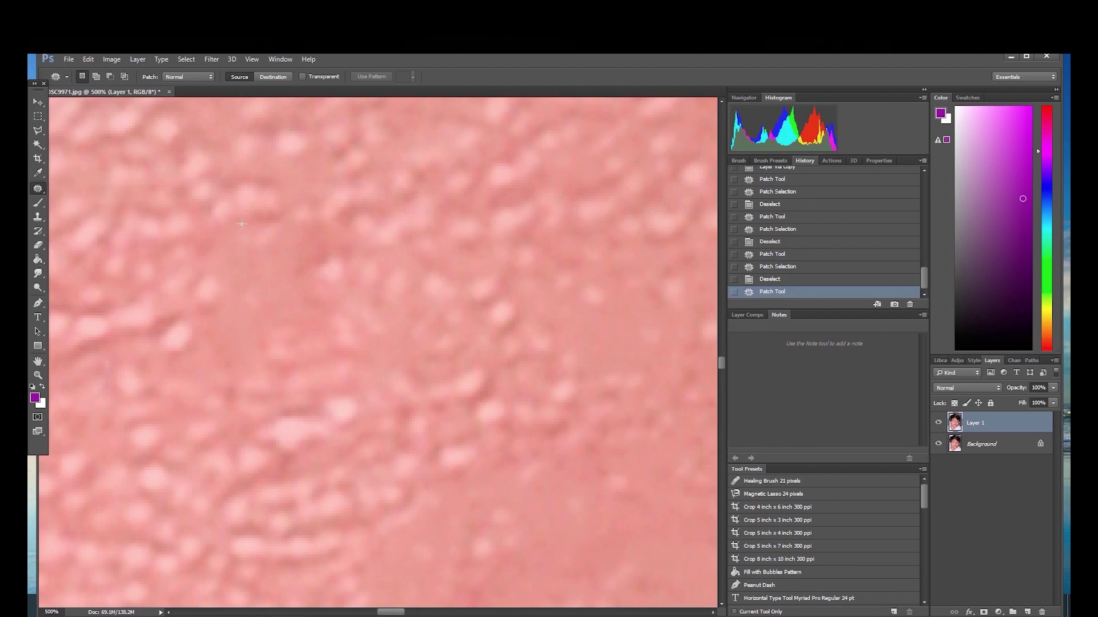
pyautogui.moveTo(216, 239)
pyautogui.mouseDown()
pyautogui.moveTo(200, 323)
pyautogui.moveTo(254, 391)
pyautogui.moveTo(346, 260)
pyautogui.moveTo(289, 253)
pyautogui.moveTo(265, 210)
pyautogui.mouseUp()
pyautogui.moveTo(287, 275)
pyautogui.mouseDown()
pyautogui.moveTo(480, 233)
pyautogui.moveTo(503, 238)
pyautogui.moveTo(480, 215)
pyautogui.moveTo(460, 253)
pyautogui.moveTo(466, 226)
pyautogui.mouseUp()
pyautogui.hotkey('ctrl', 'd')
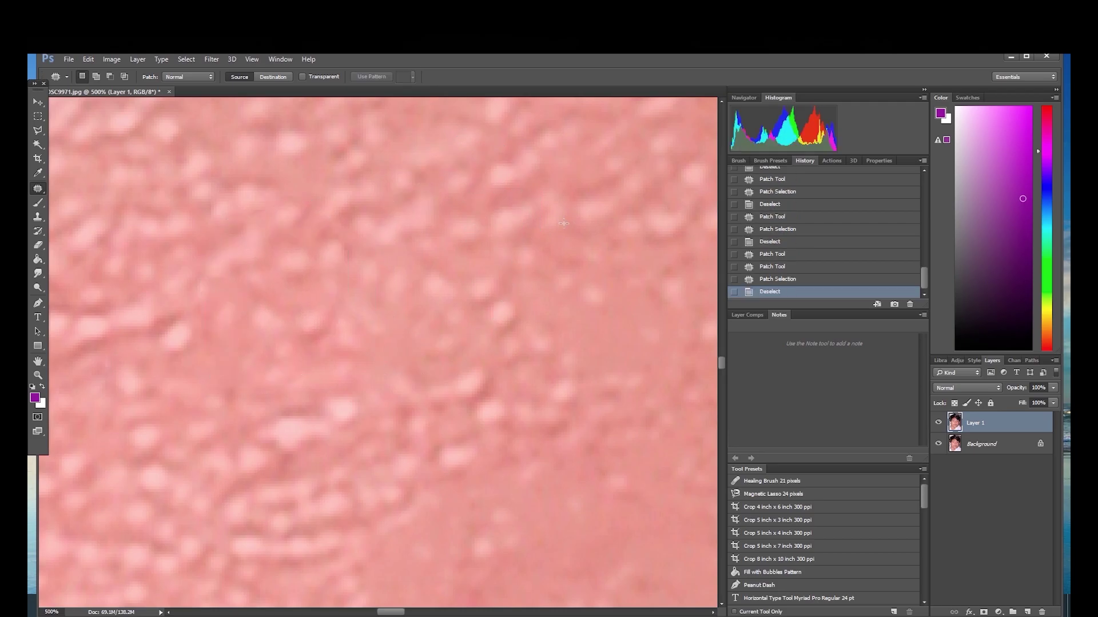
# - Erase part of the duplicate layer over the cheek texture with a soft 35 px eraser at 0% hardness
pyautogui.click(38, 245)
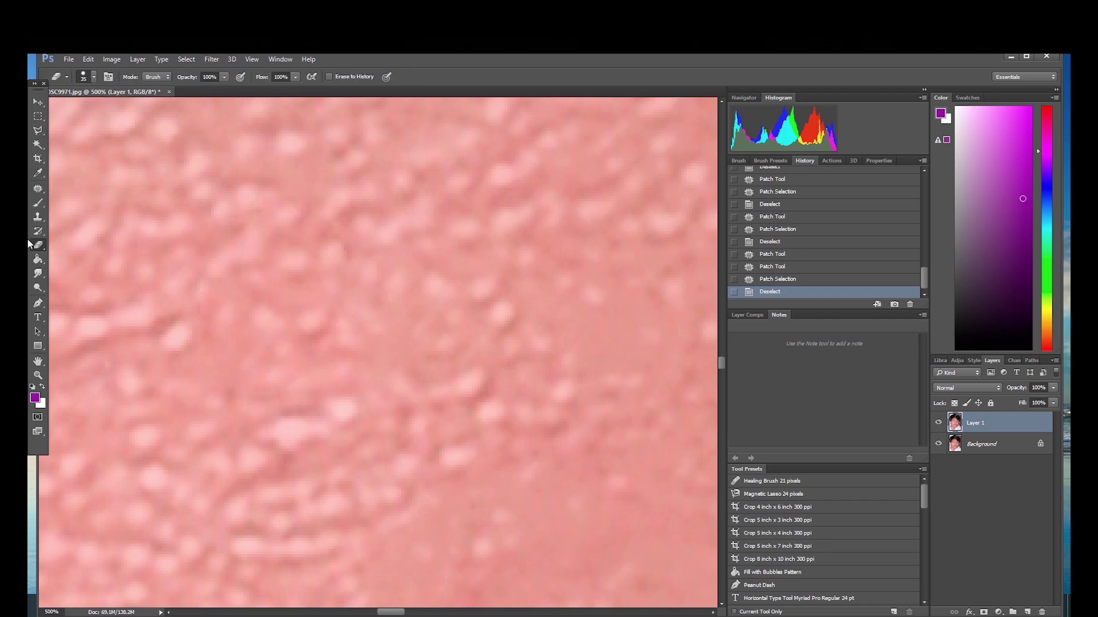
pyautogui.click(94, 77)
pyautogui.click(60, 160)
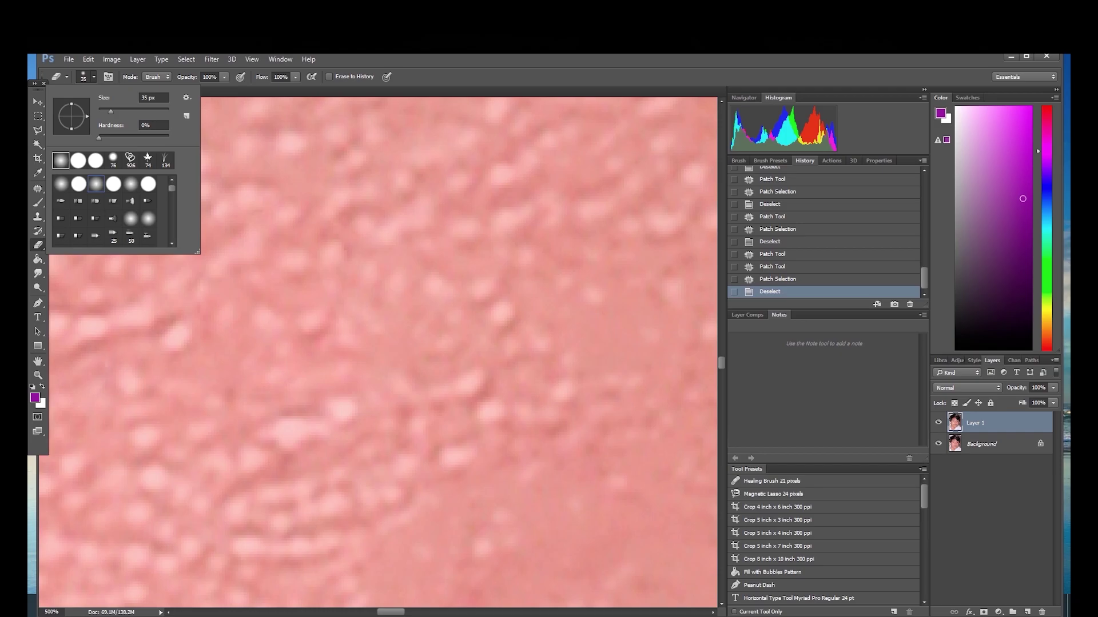
pyautogui.click(631, 72)
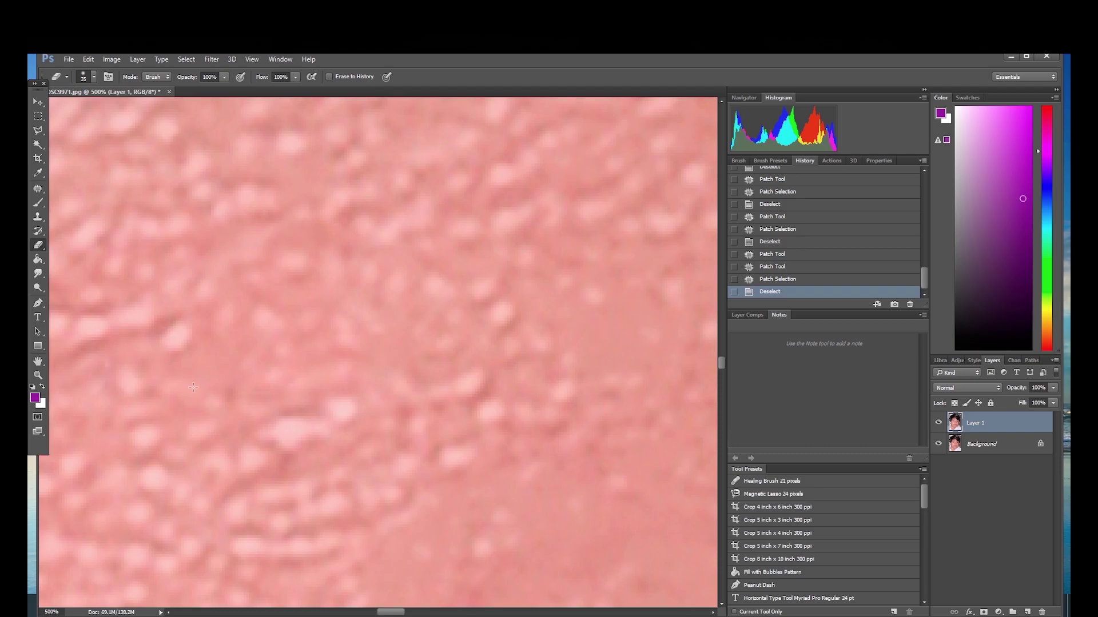
pyautogui.moveTo(229, 417); pyautogui.dragTo(469, 366)
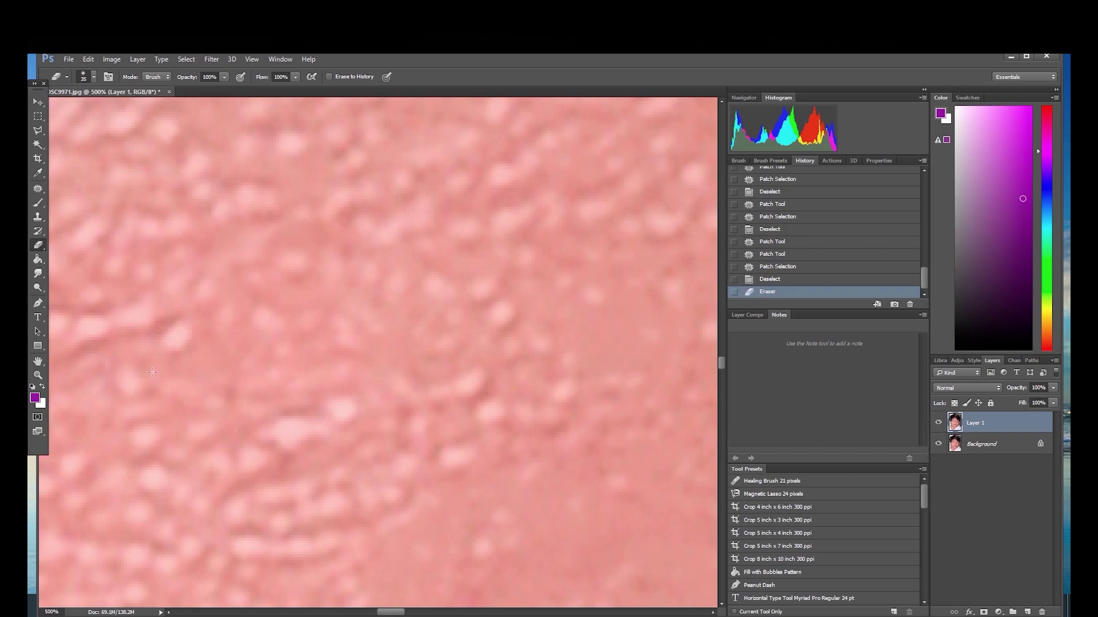
# - Flatten the image and duplicate the resulting background to a new layer
pyautogui.click(38, 375)
pyautogui.click(97, 76)
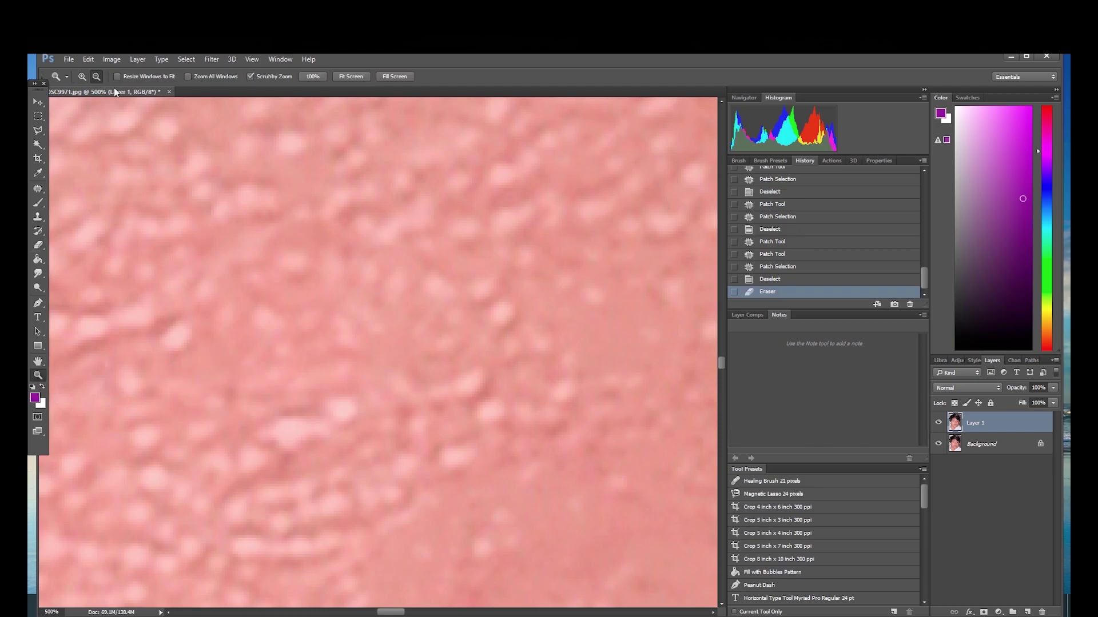
pyautogui.click(431, 415)
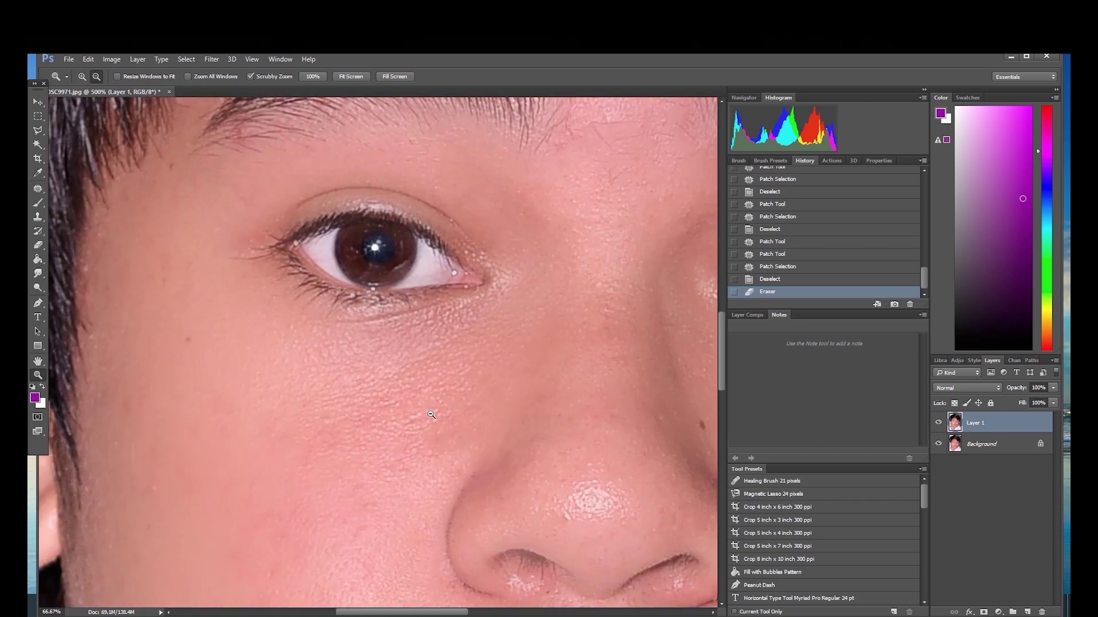
pyautogui.moveTo(431, 415); pyautogui.dragTo(421, 519)
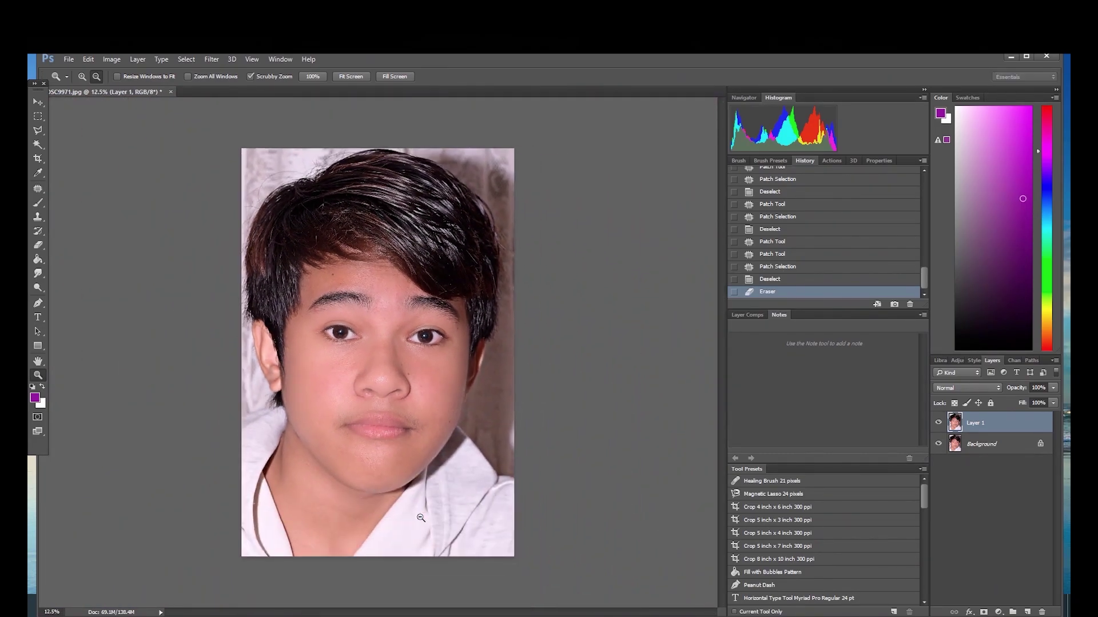
pyautogui.rightClick(996, 445)
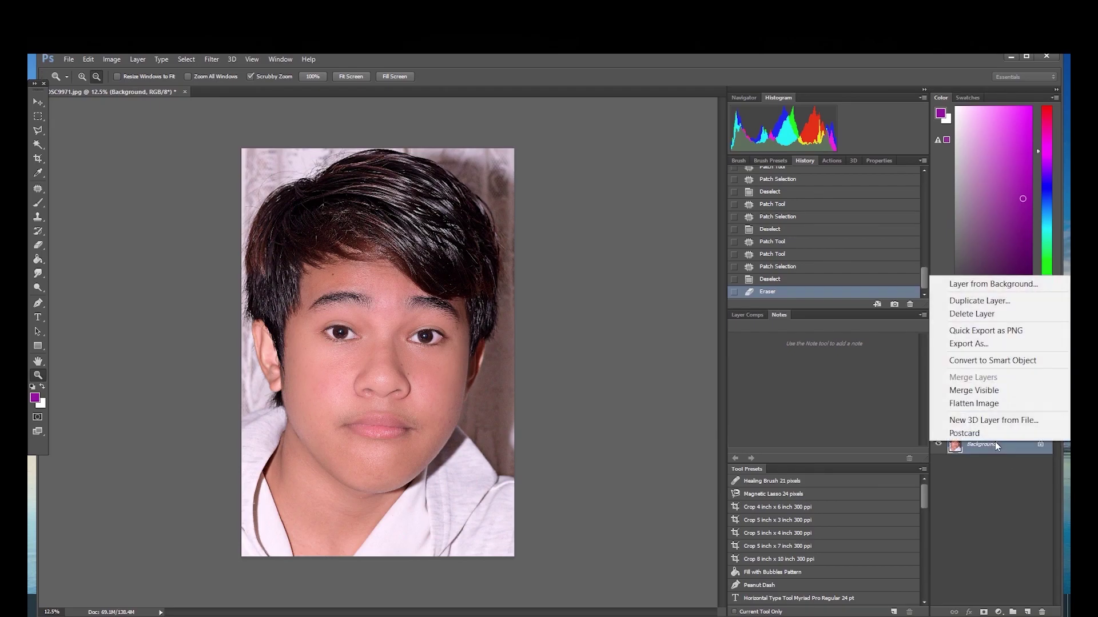
pyautogui.click(974, 403)
pyautogui.hotkey('ctrl', 'j')
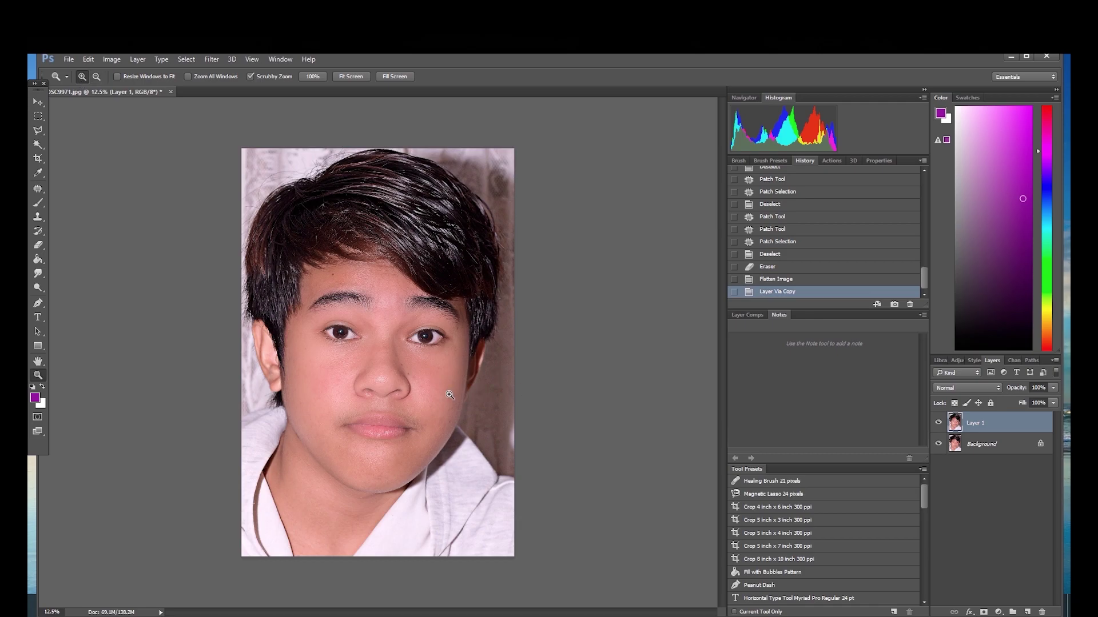
# - Examine the smoothed skin across the whole face at zoom levels between 16.7% and 25%
pyautogui.click(393, 393)
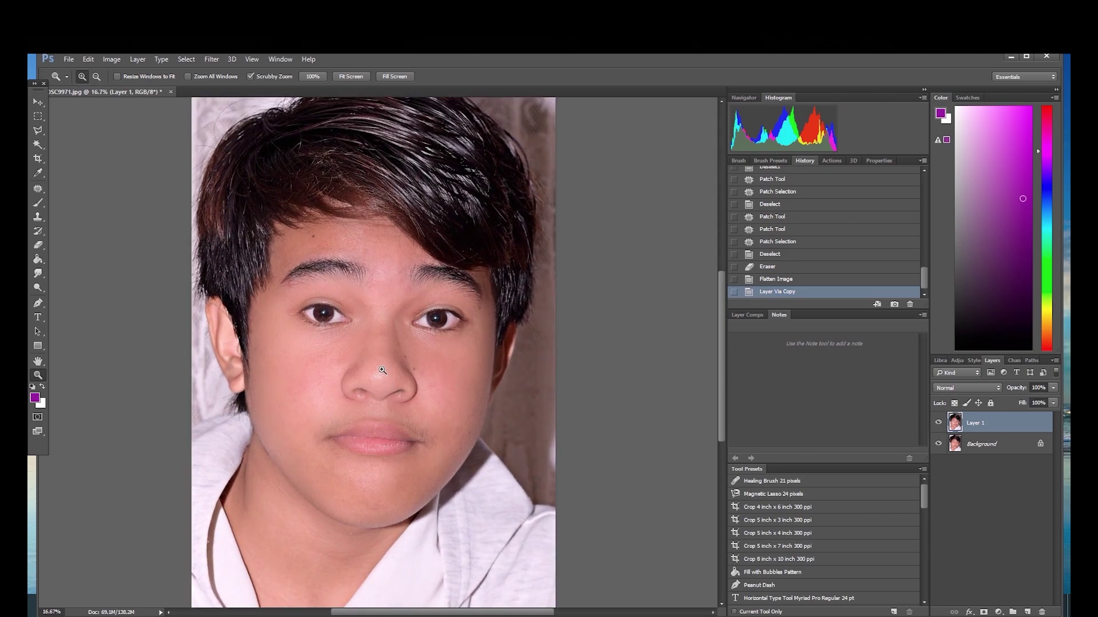
pyautogui.click(382, 370)
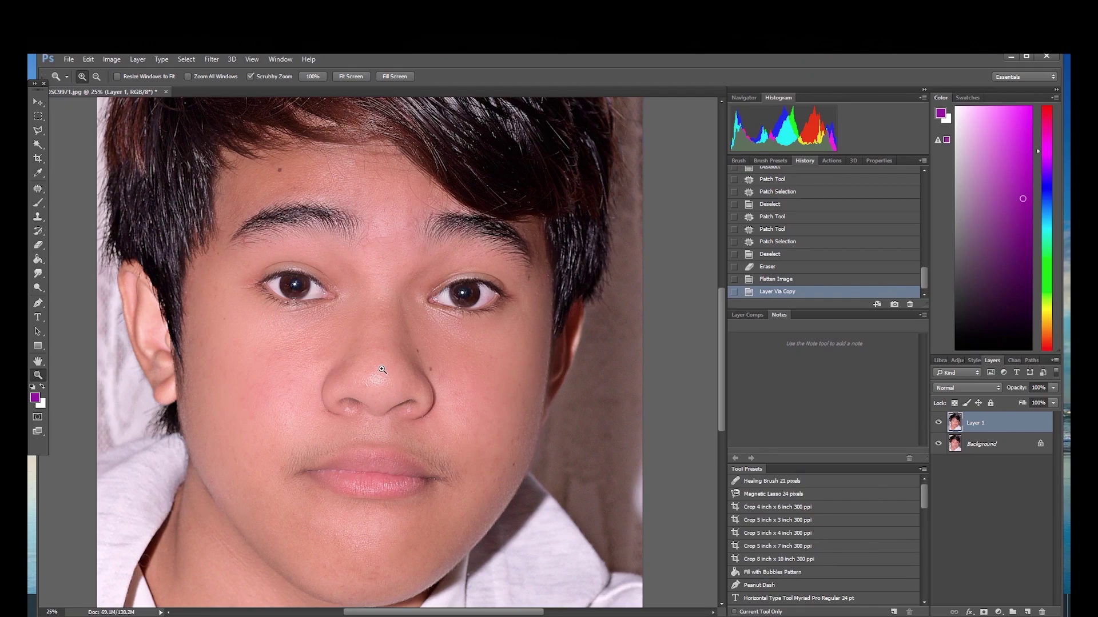
pyautogui.scroll(-2, 354, 272)
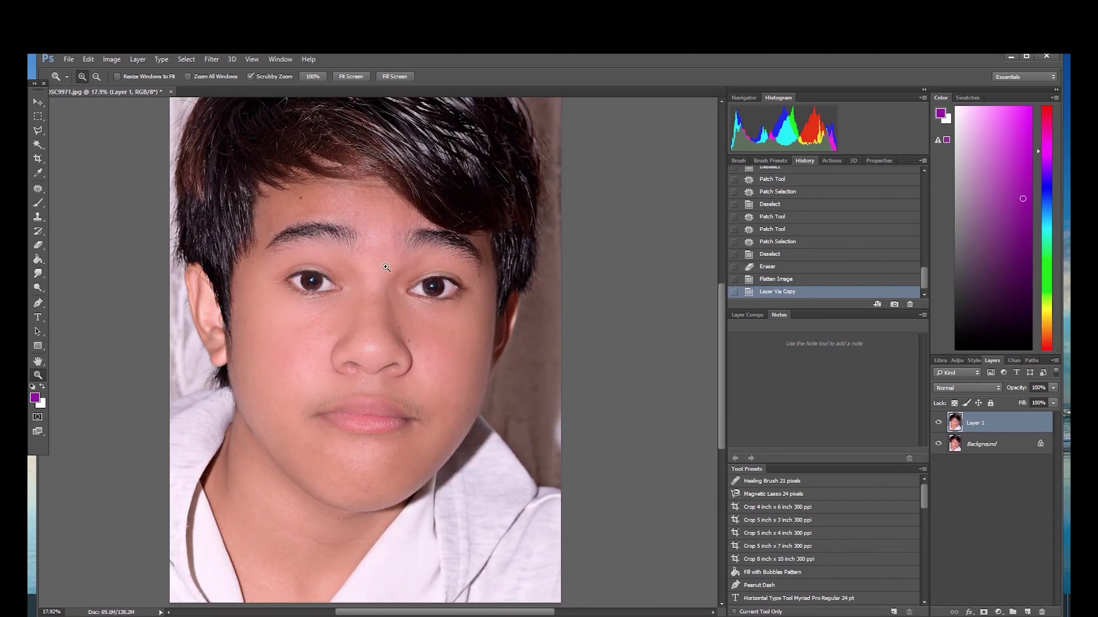
pyautogui.scroll(3, 356, 299)
pyautogui.scroll(-2, 356, 299)
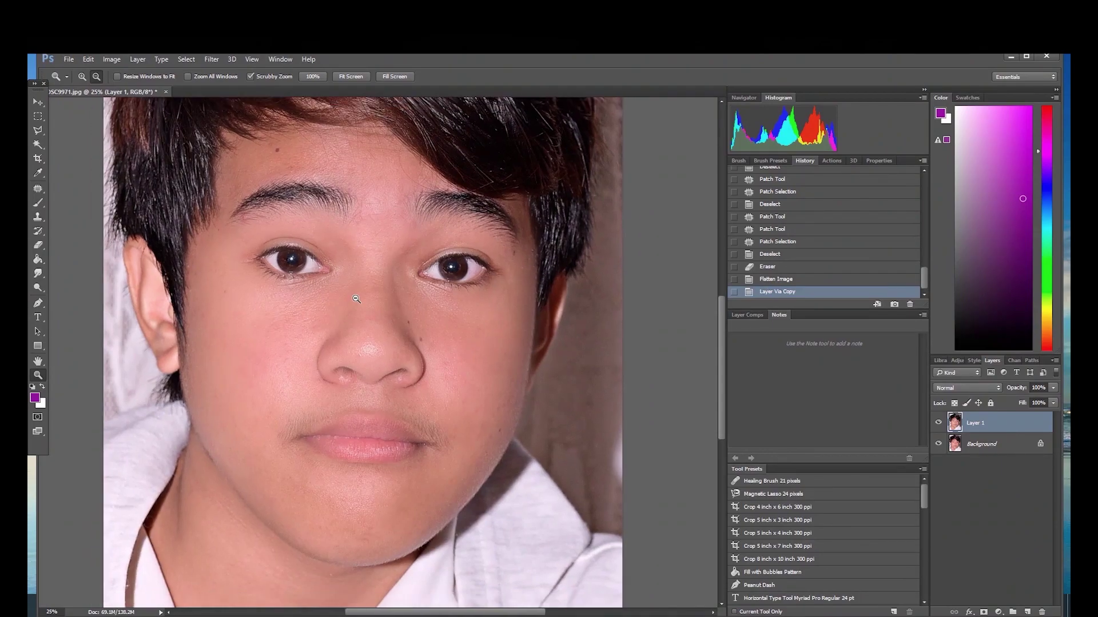
pyautogui.scroll(-1, 356, 299)
# - Compare the retouched portrait with the original opening snapshot in the history several times, finishing on the retouched state
pyautogui.moveTo(925, 279); pyautogui.dragTo(925, 178)
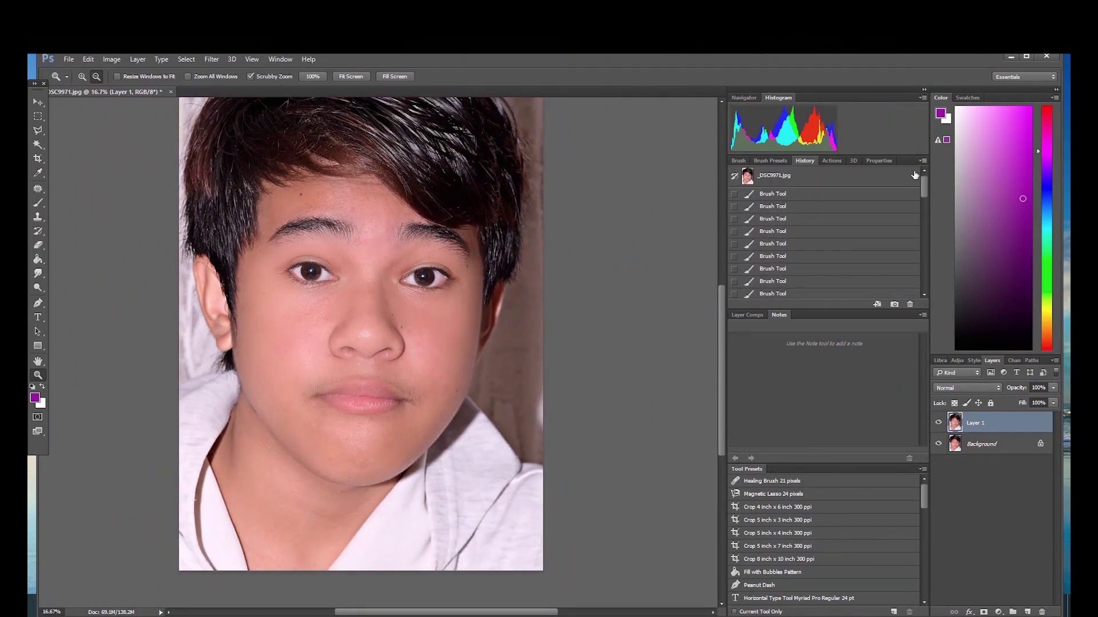
pyautogui.click(794, 180)
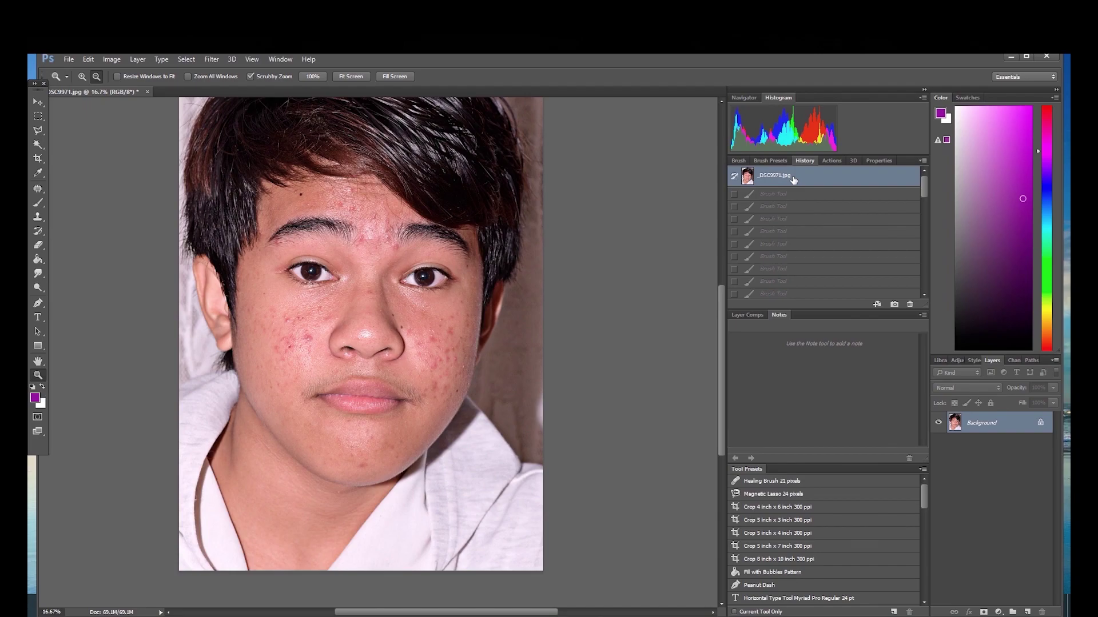
pyautogui.hotkey('ctrl', 'z')
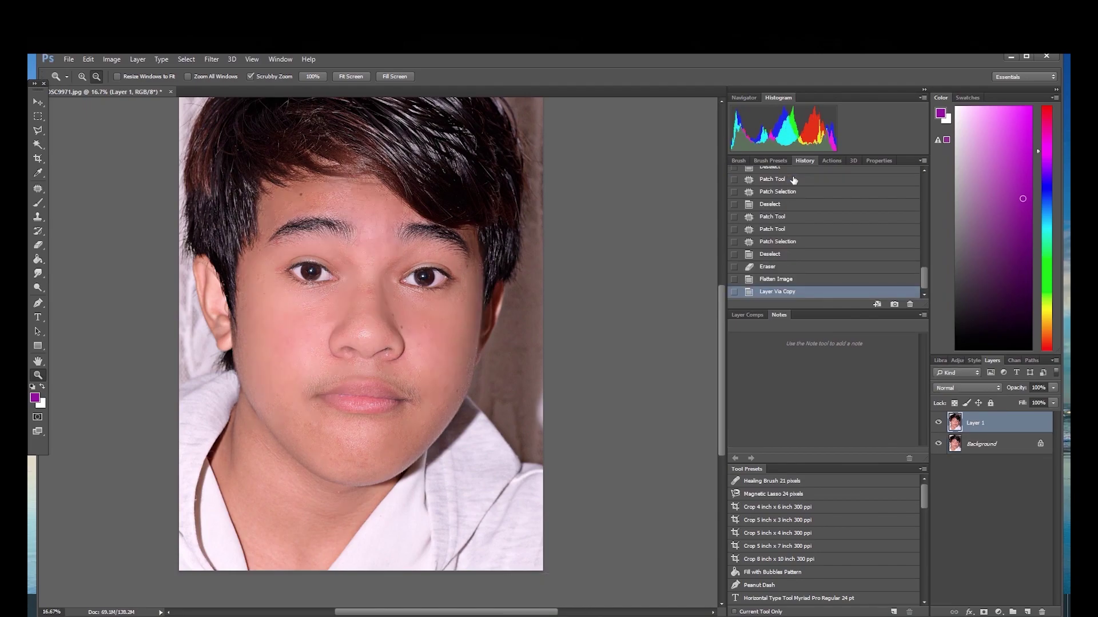
pyautogui.hotkey('ctrl', 'z')
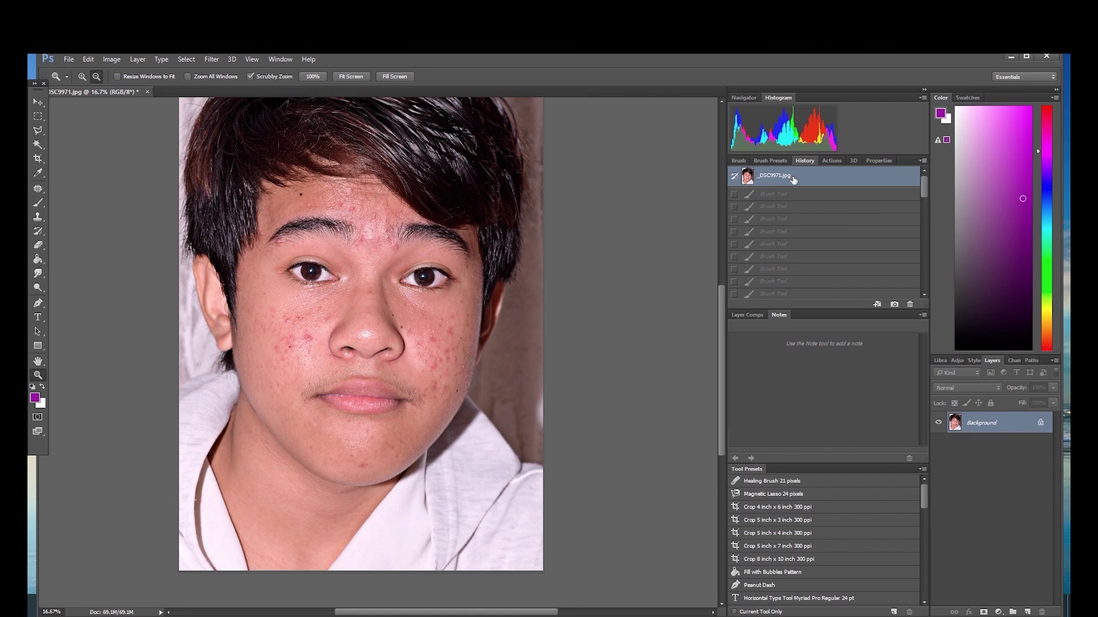
pyautogui.hotkey('ctrl', 'z')
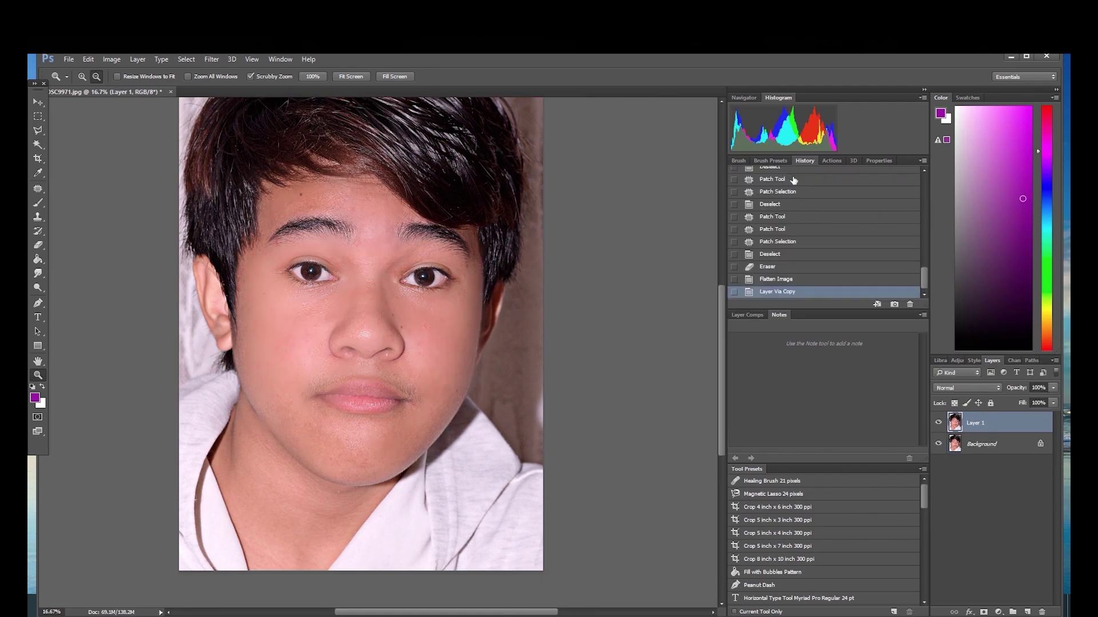
pyautogui.hotkey('ctrl', 'z')
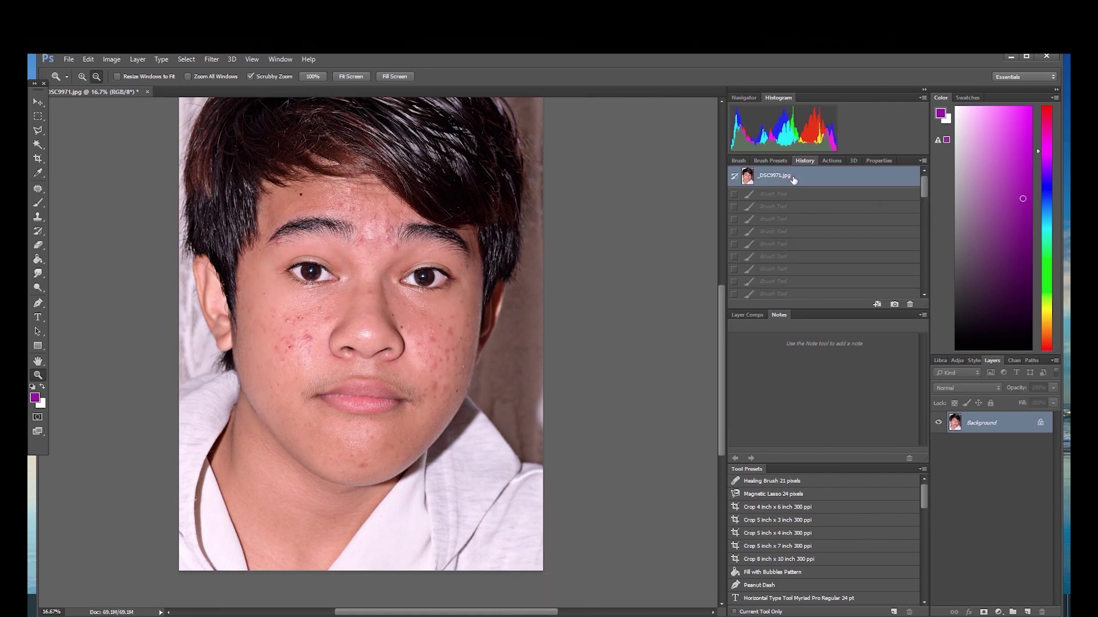
pyautogui.hotkey('ctrl', 'z')
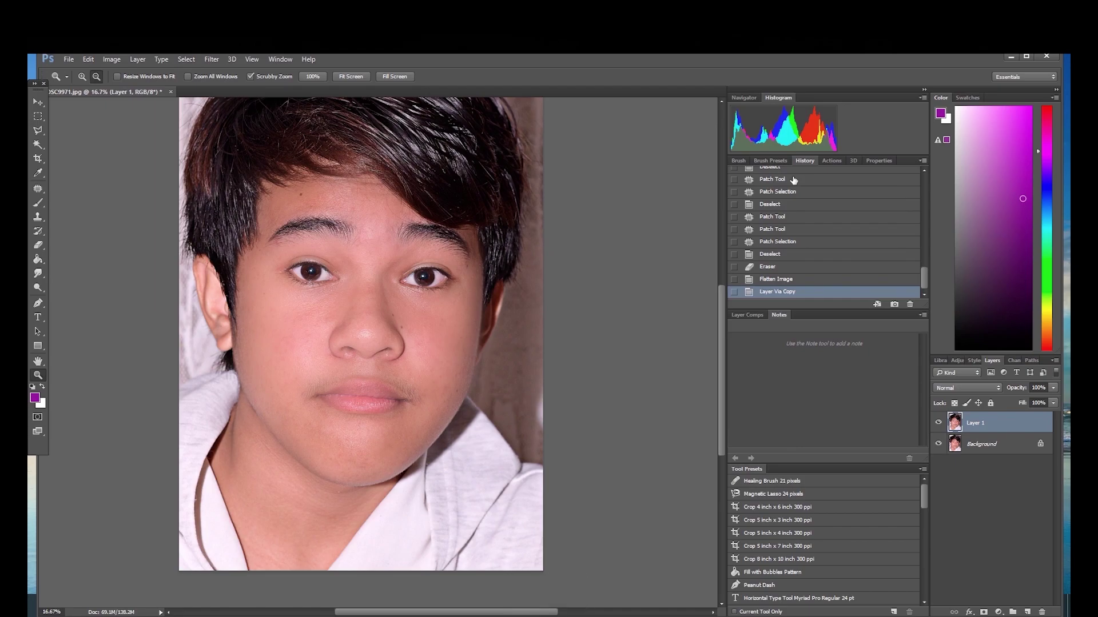